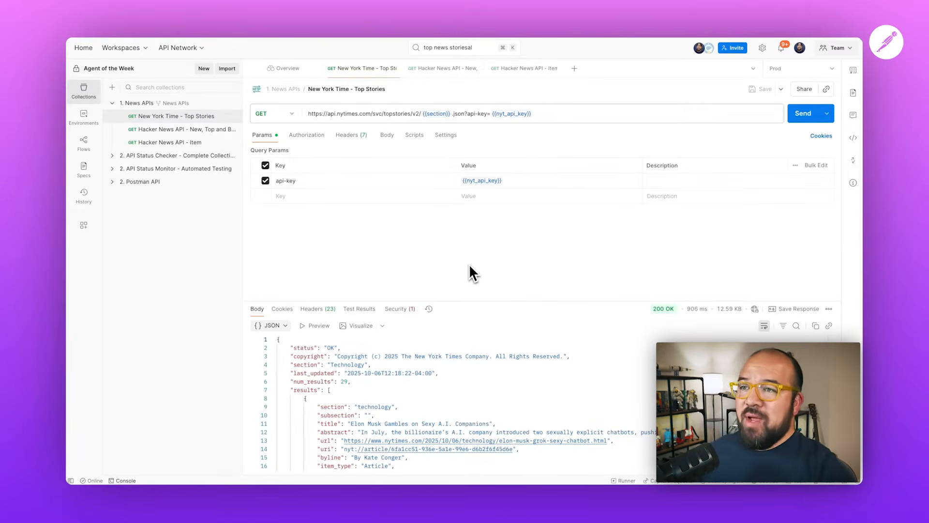
Check the Hacker News item request, then resend the Hacker News top stories request.
left_click(443, 68)
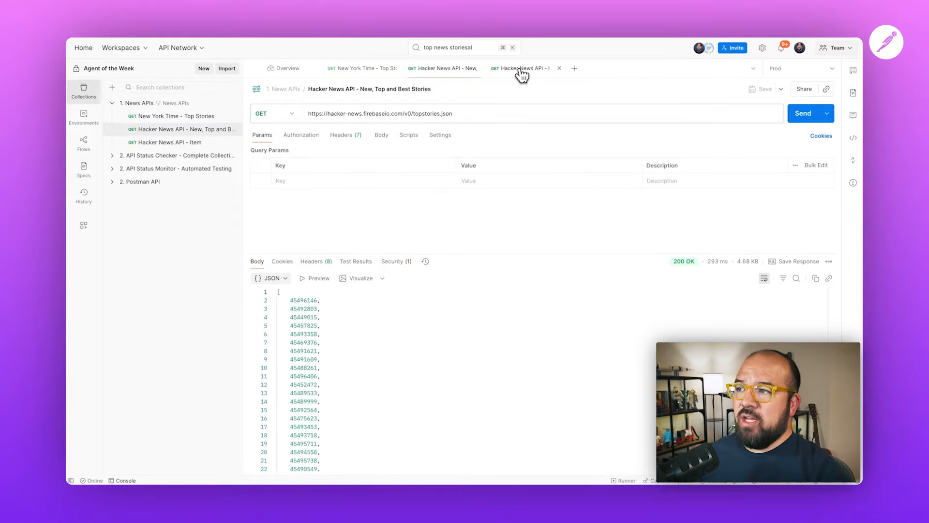
left_click(521, 70)
left_click(443, 69)
left_click(808, 114)
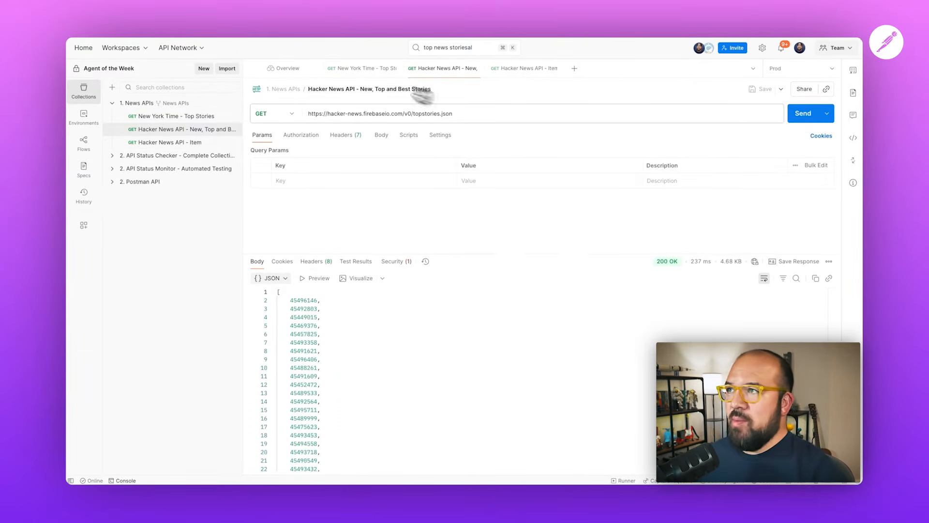
left_click(361, 68)
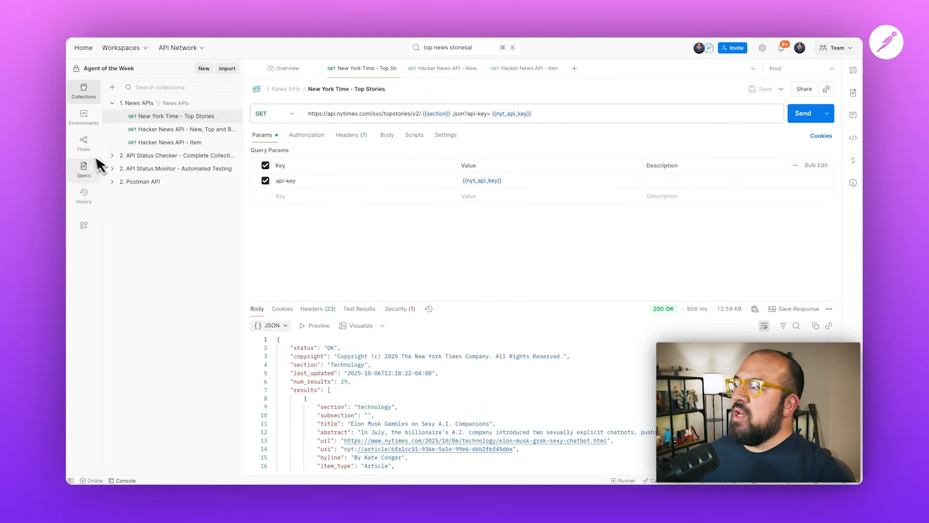
Add a new flow module inside the 1. News Agent flows folder.
left_click(84, 145)
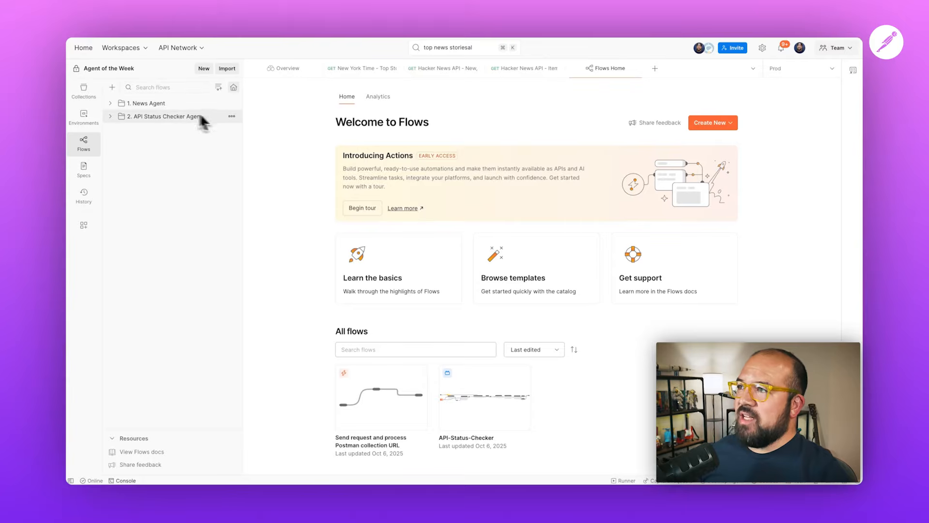
left_click(143, 105)
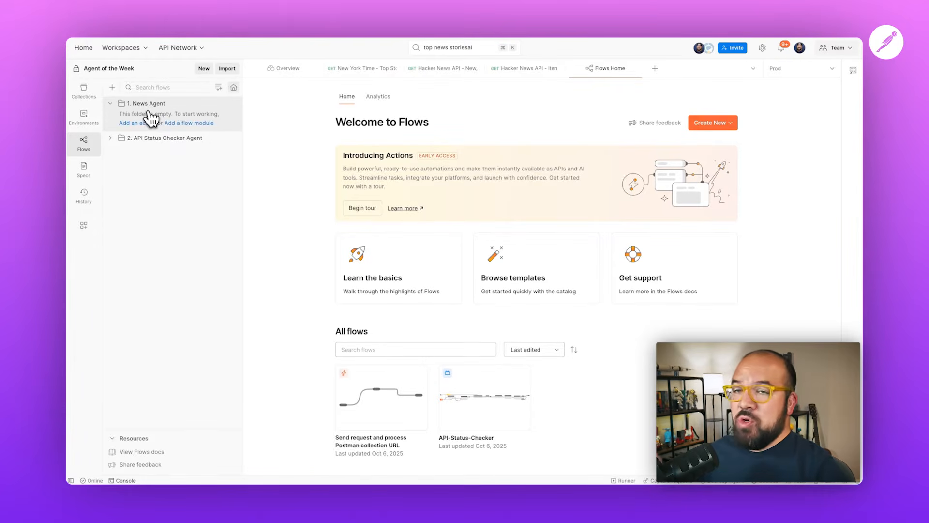
left_click(194, 124)
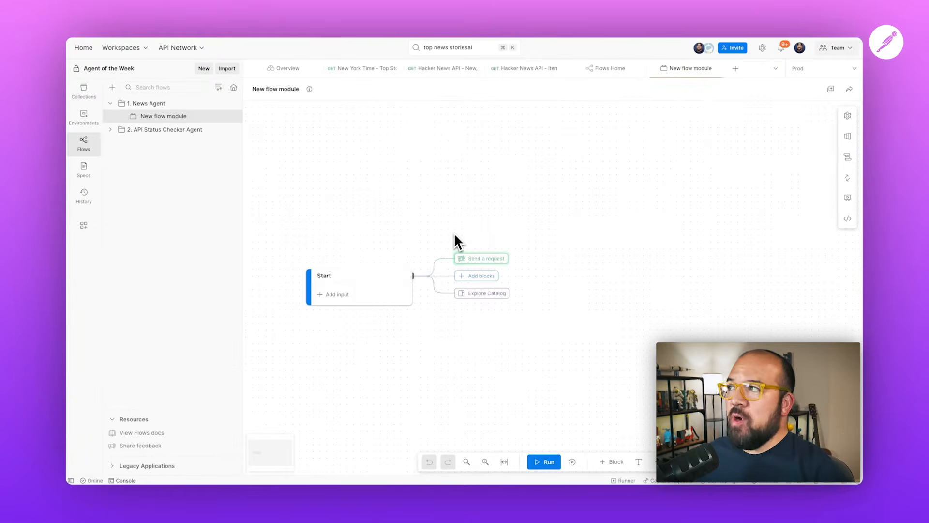
Place the New York Time - Top Stories request on the canvas and wire Start to its Send input.
left_click(86, 99)
left_click_drag(158, 117, 542, 205)
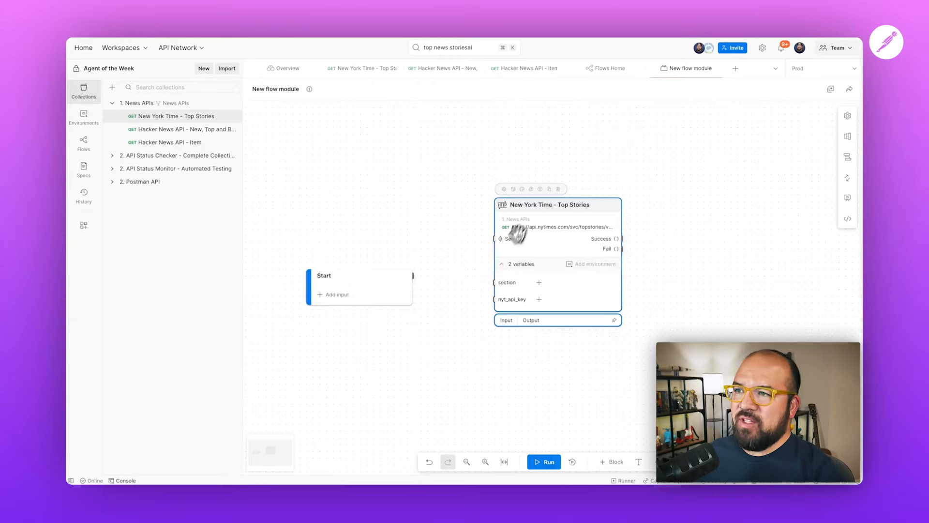
left_click_drag(537, 204, 507, 243)
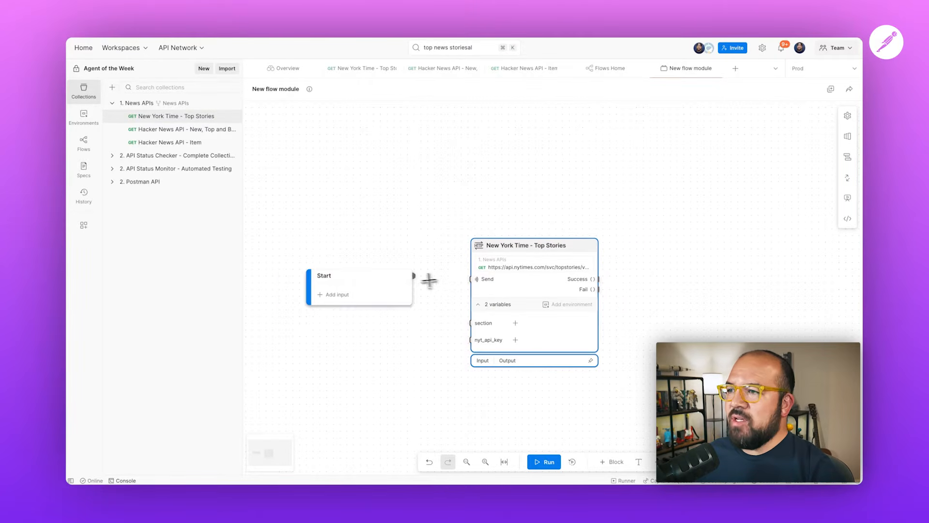
left_click_drag(413, 276, 471, 278)
Add an Output block after the request's Success output and select its name for renaming.
left_click_drag(596, 280, 636, 271)
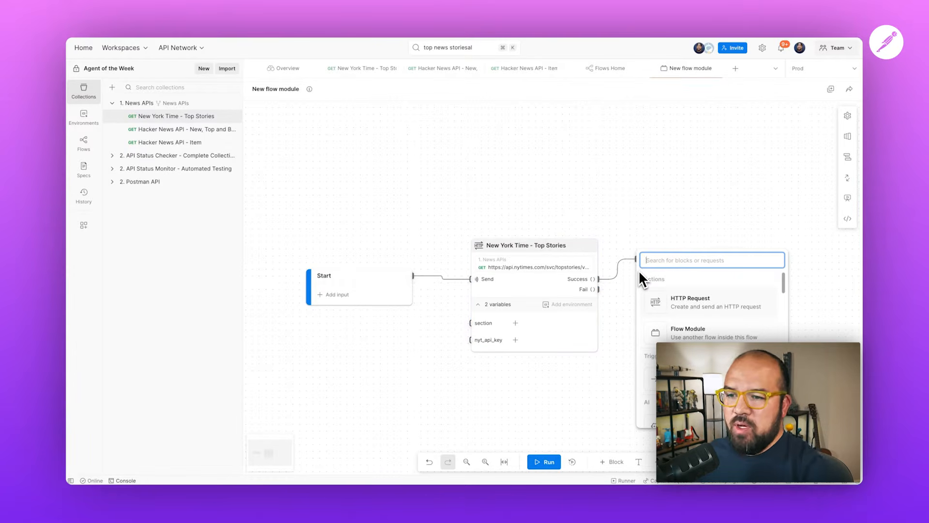
left_click(687, 379)
left_click(684, 254)
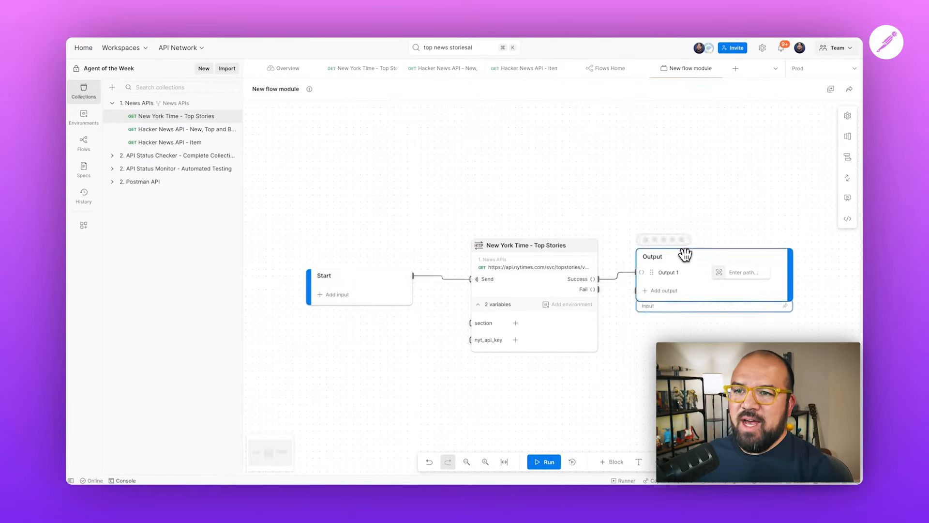
left_click_drag(662, 275, 674, 275)
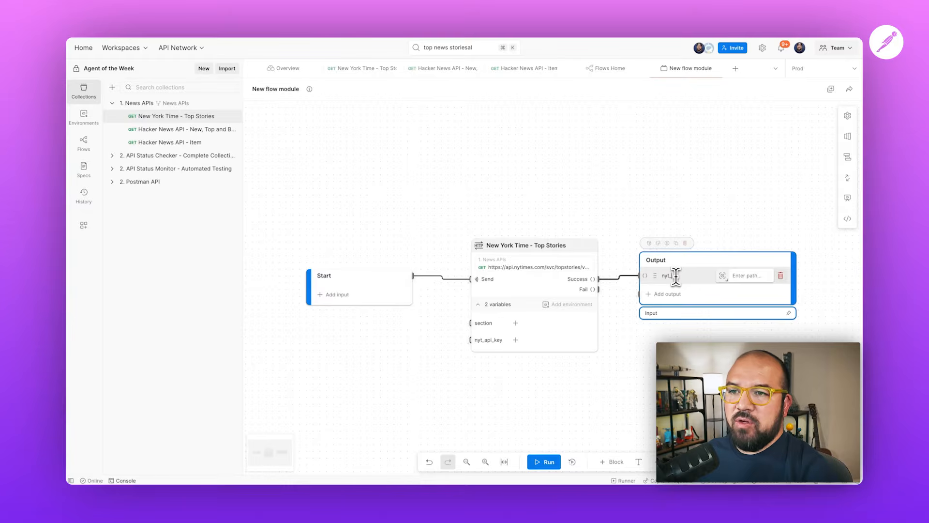
Name the Output block nyt_top_stories.
type("nyt_top_stories")
left_click(642, 357)
scroll(642, 357, "right", 1)
scroll(642, 356, "down", 1)
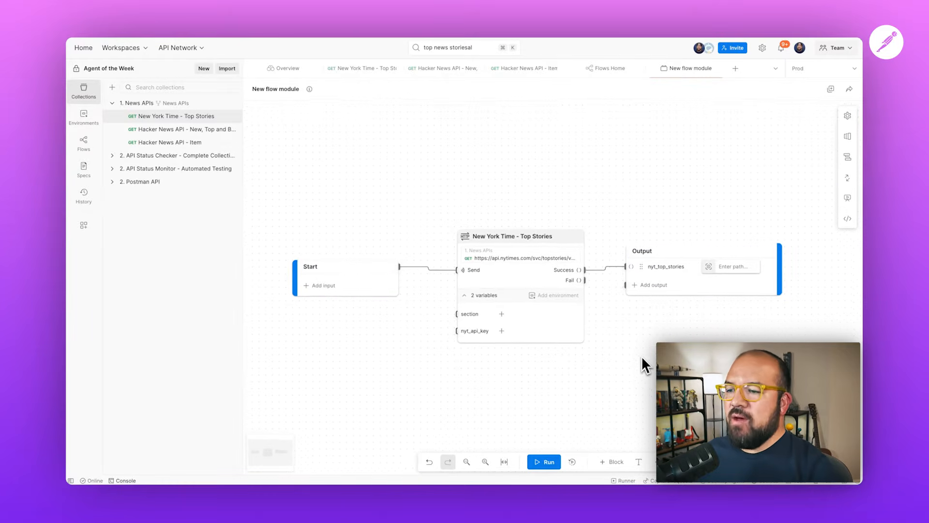
Run the flow, find the request's 401 'Invalid ApiKey' fault, and open its environment choices.
left_click(549, 461)
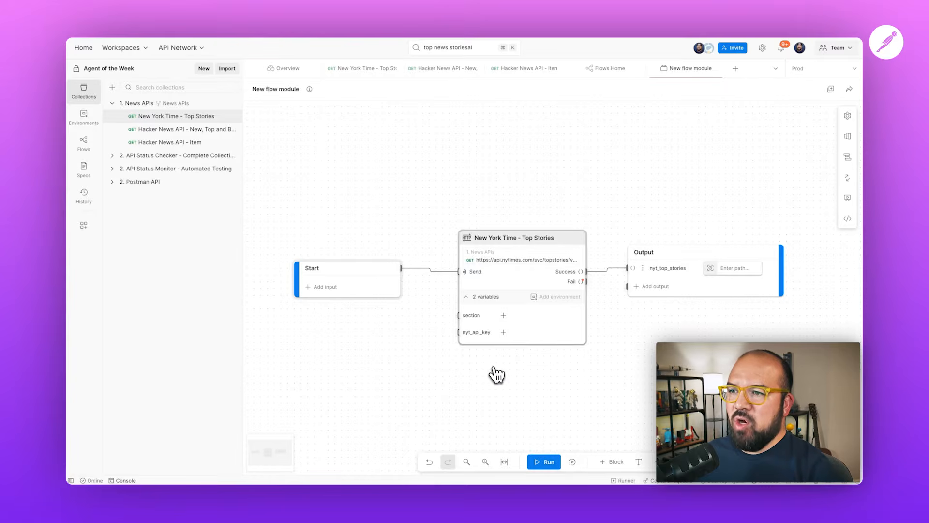
left_click(581, 282)
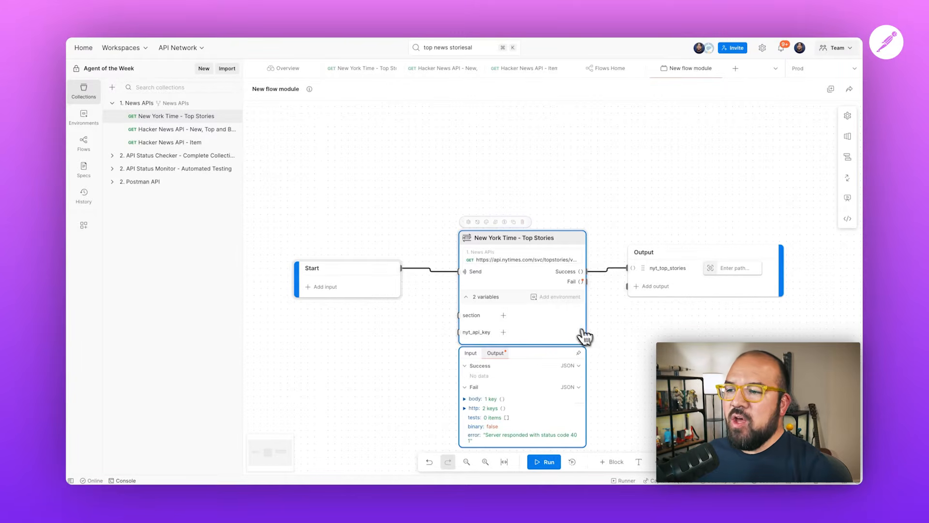
scroll(605, 342, "down", 1)
scroll(597, 344, "down", 1)
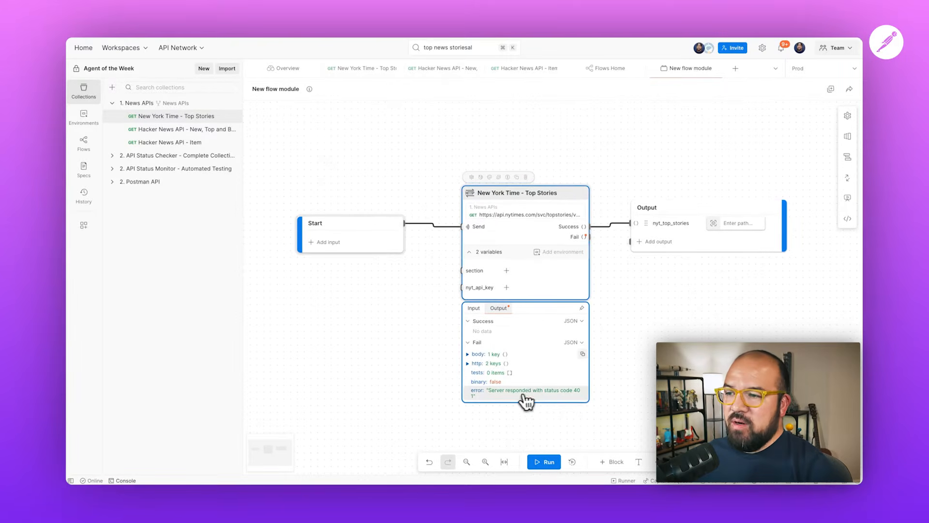
left_click(470, 359)
left_click(470, 363)
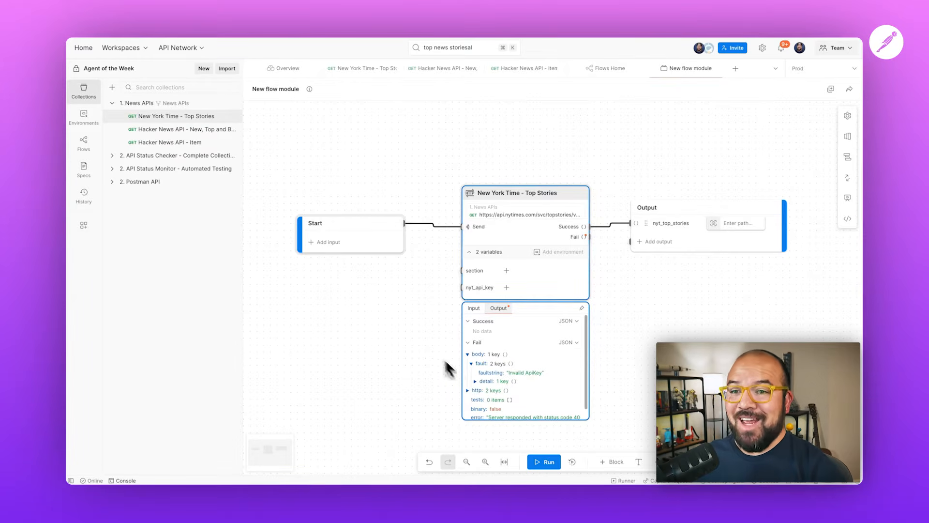
left_click(420, 338)
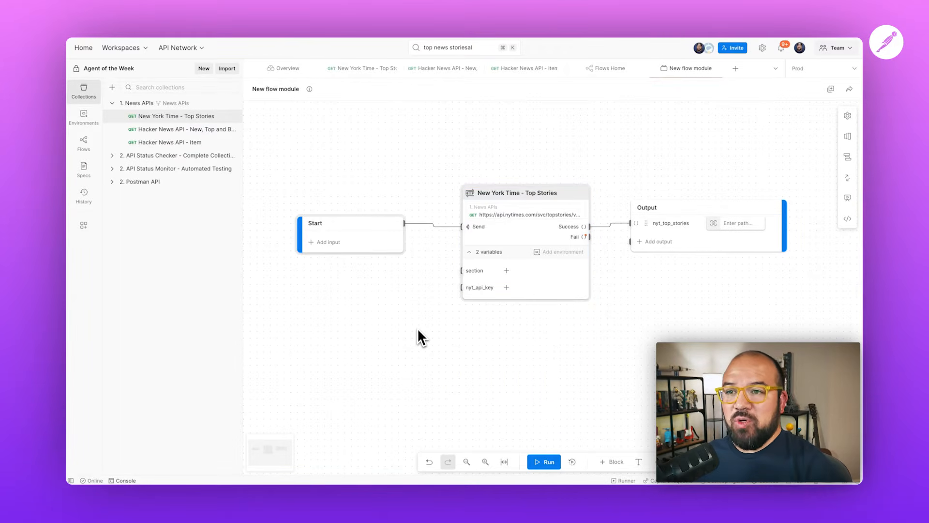
left_click(544, 253)
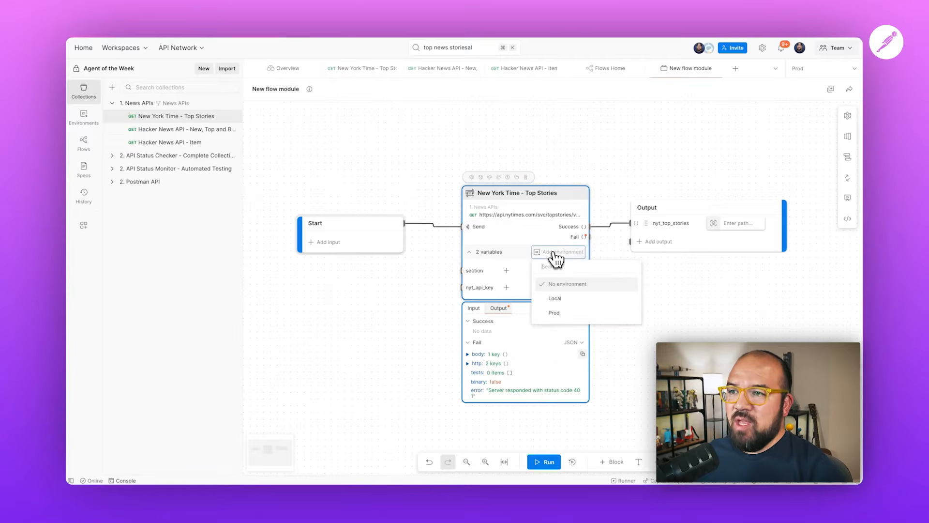
Use the Prod environment, rerun to get 29 tech stories, and start a new snapshot.
left_click(556, 314)
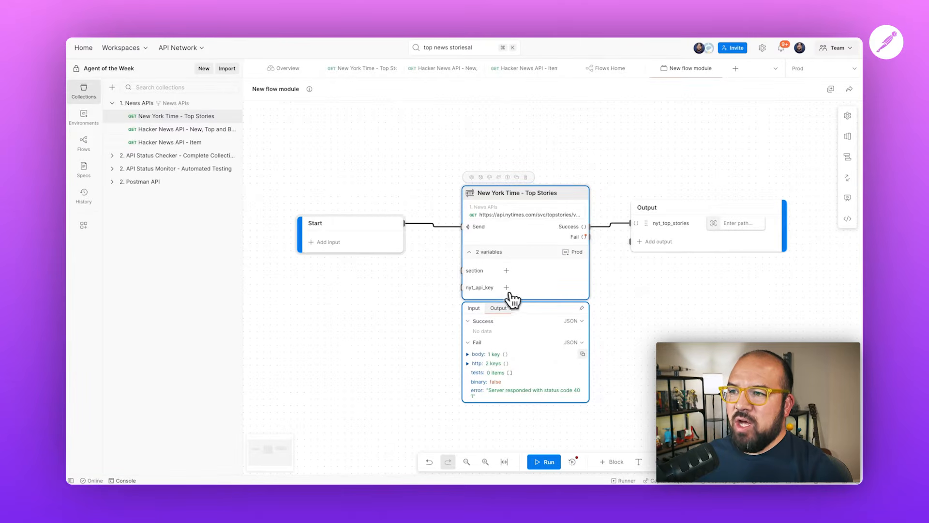
left_click(544, 462)
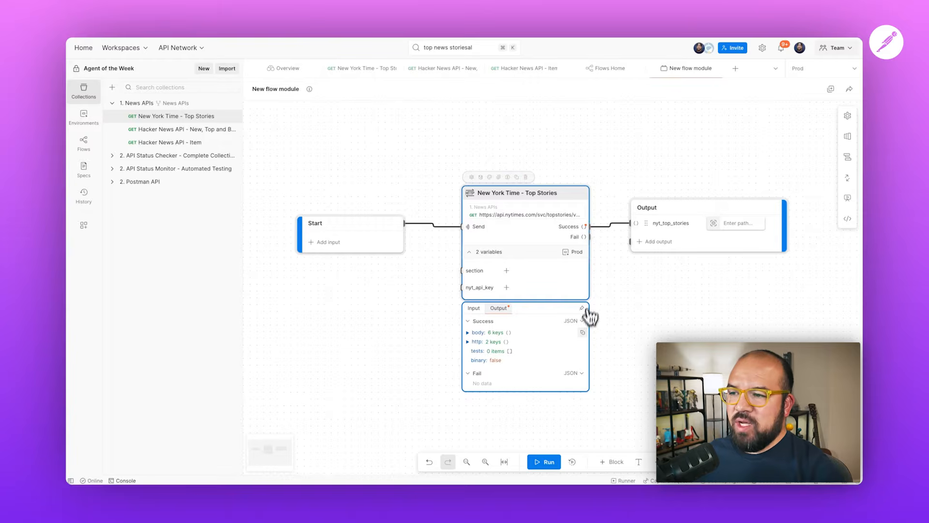
left_click(474, 336)
scroll(484, 351, "down", 1)
left_click(471, 361)
scroll(501, 363, "down", 3)
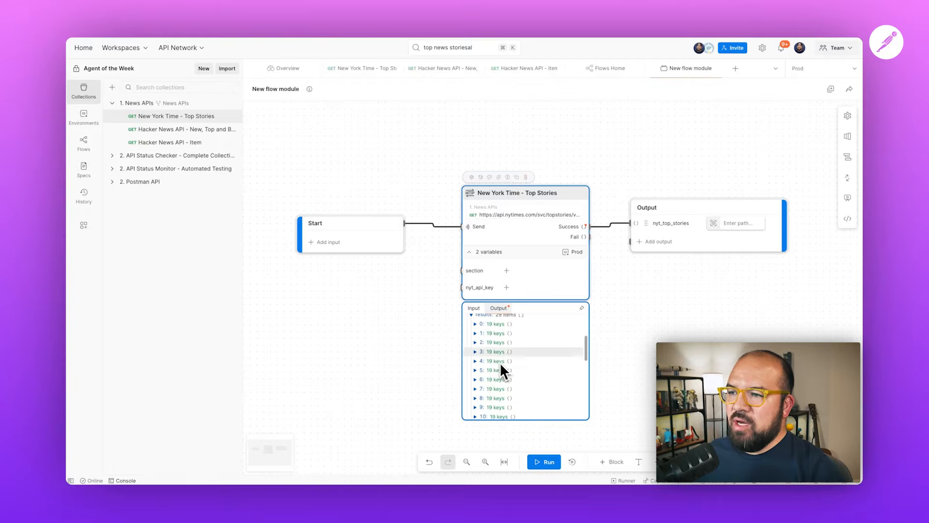
left_click(475, 324)
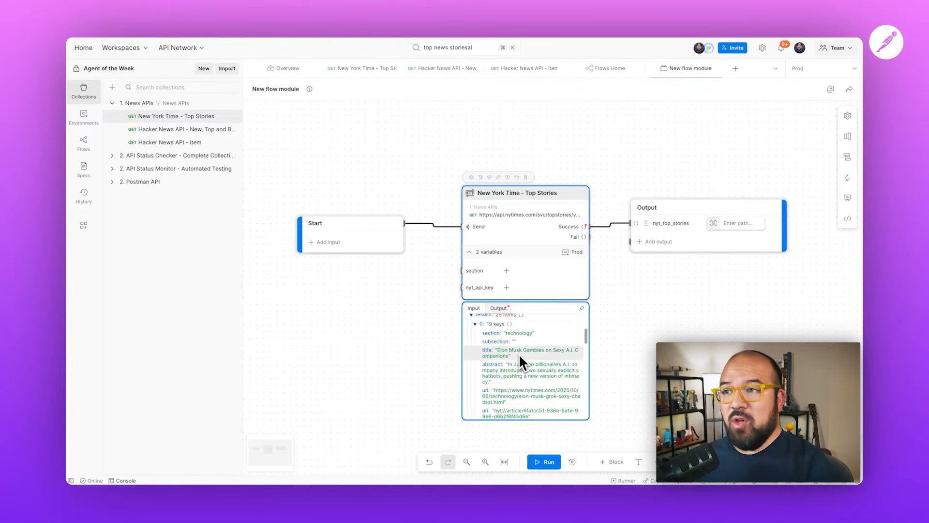
left_click(848, 137)
left_click(771, 263)
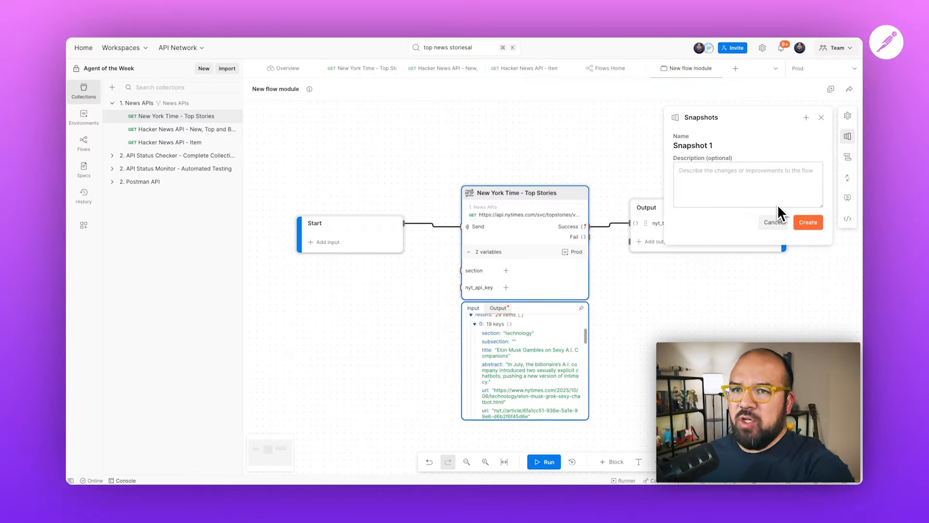
Create Snapshot 1 and retitle the flow 'New York Times Top Tech Stories', fixing a typo.
left_click(807, 223)
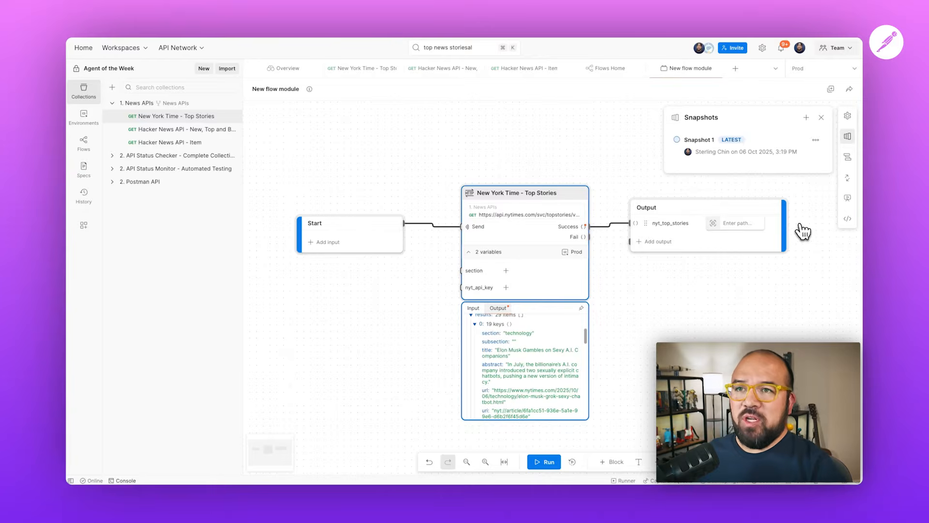
left_click(397, 143)
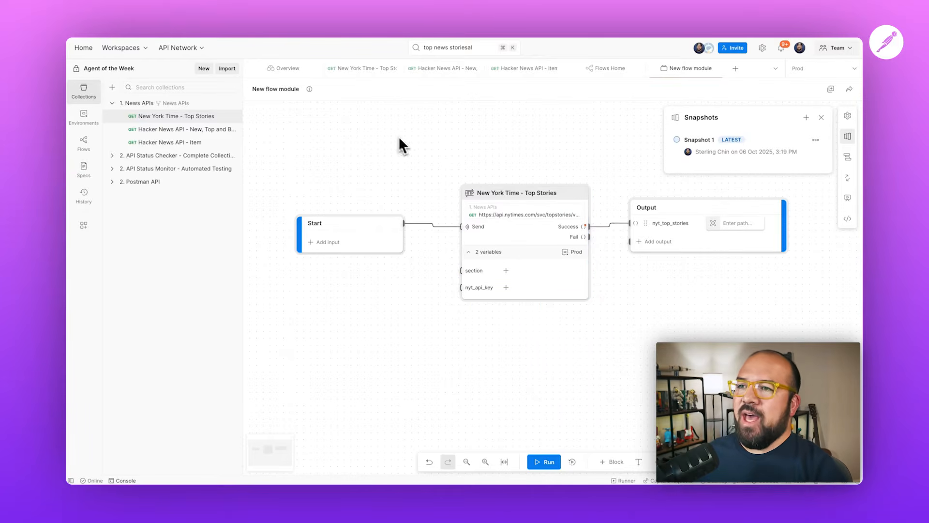
left_click(285, 90)
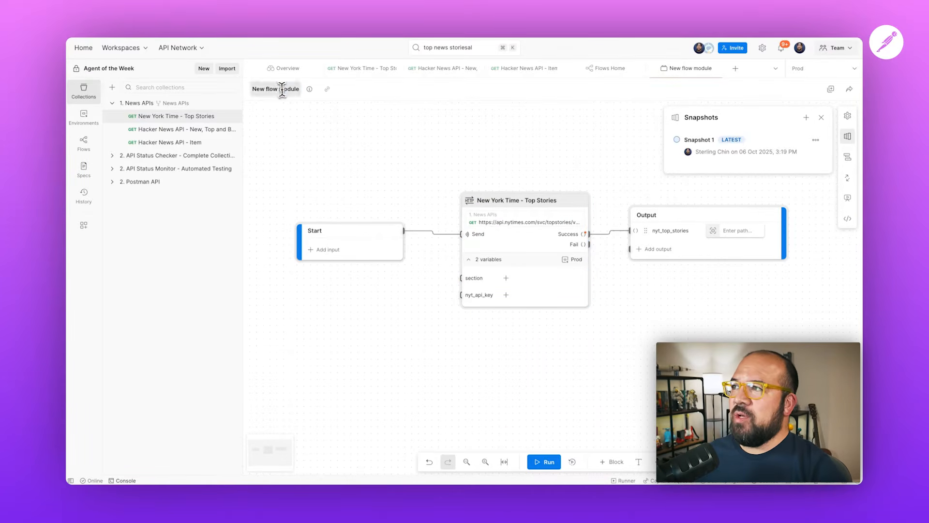
type("New York")
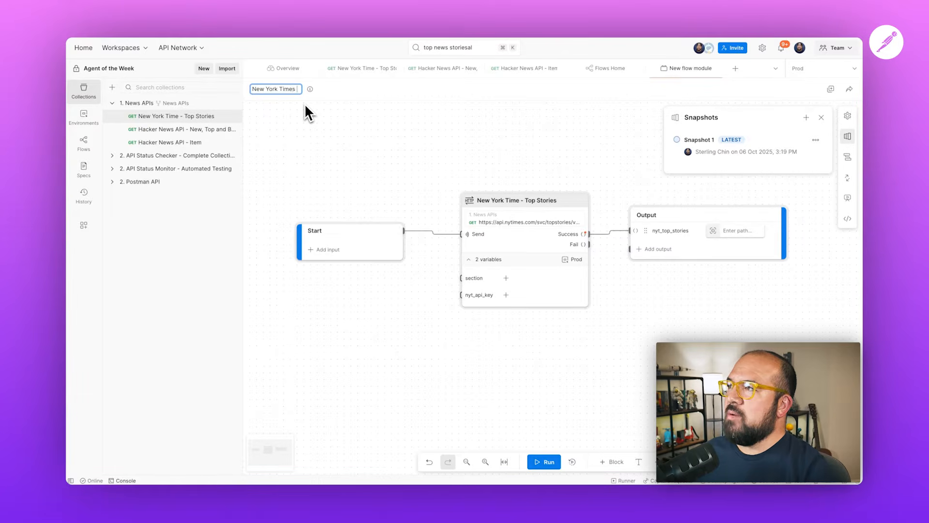
type(" Times Top Tech STo")
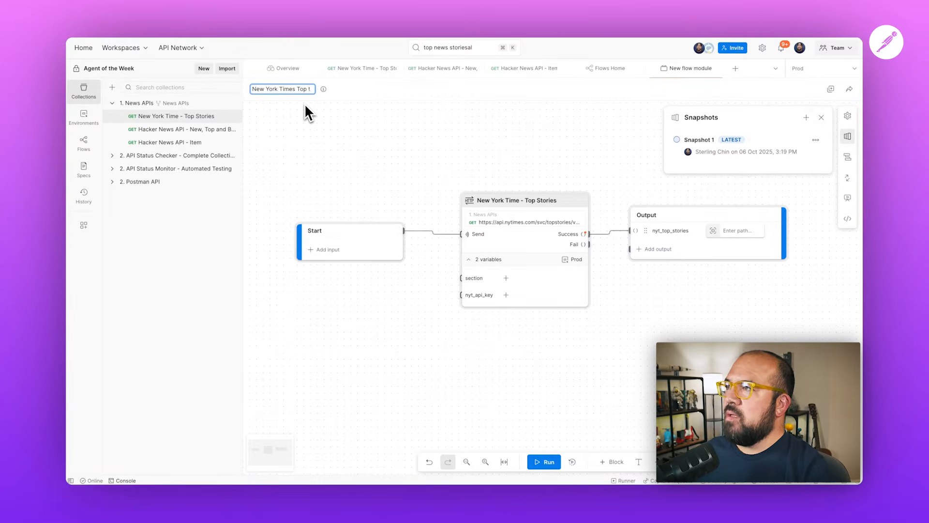
key("BackSpace")
key("BackSpace")
type("tories")
key("Return")
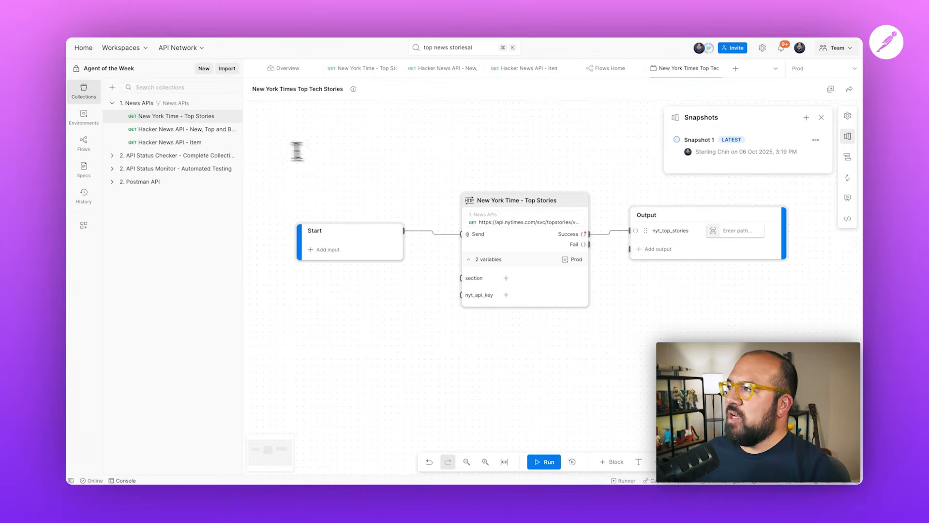
left_click(84, 143)
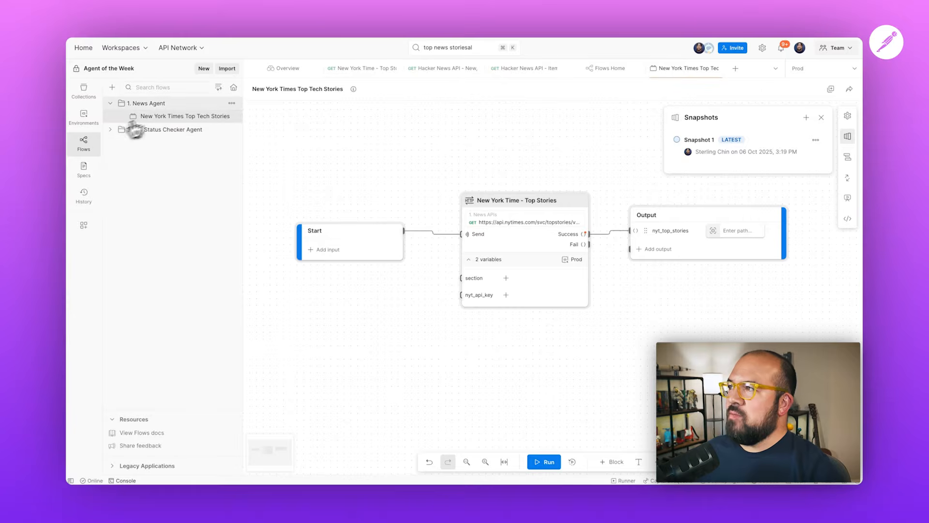
Add another flow module to News Agent, open it, and view the Hacker News top stories request.
left_click(233, 104)
left_click(240, 154)
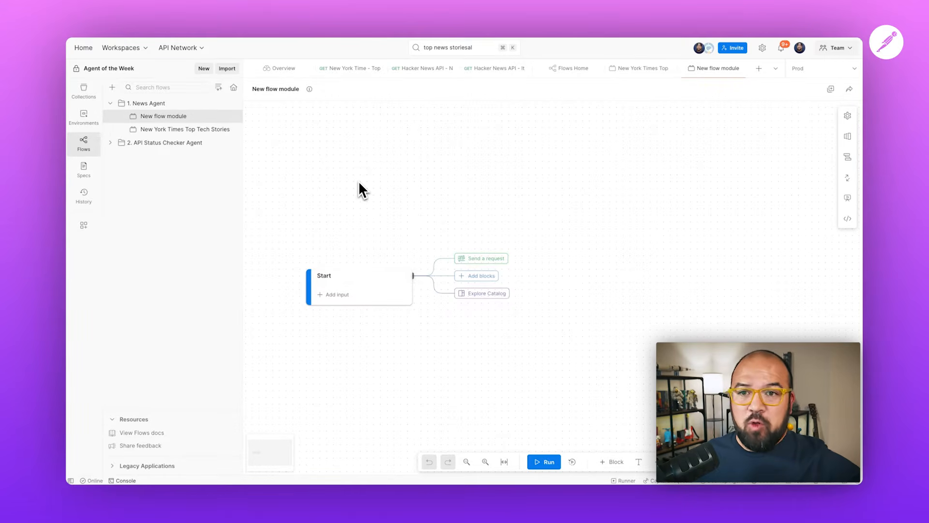
left_click(200, 130)
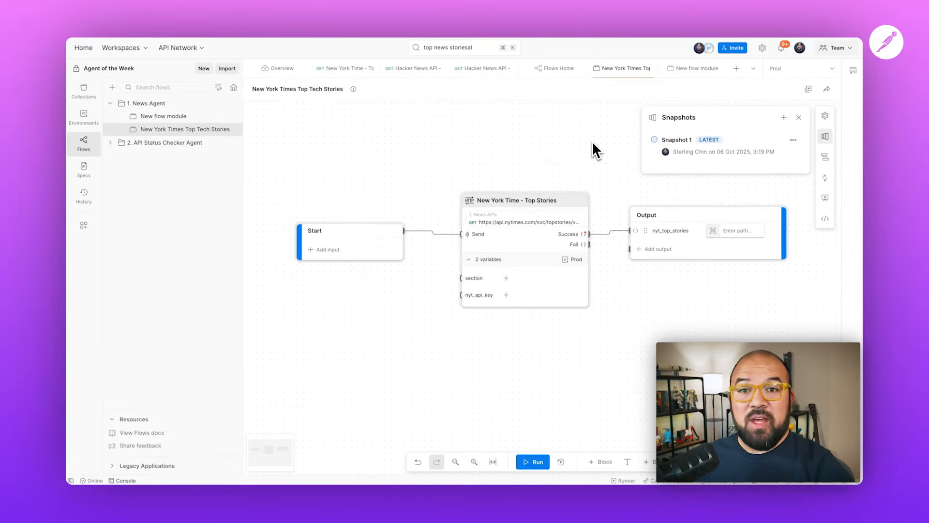
left_click(192, 118)
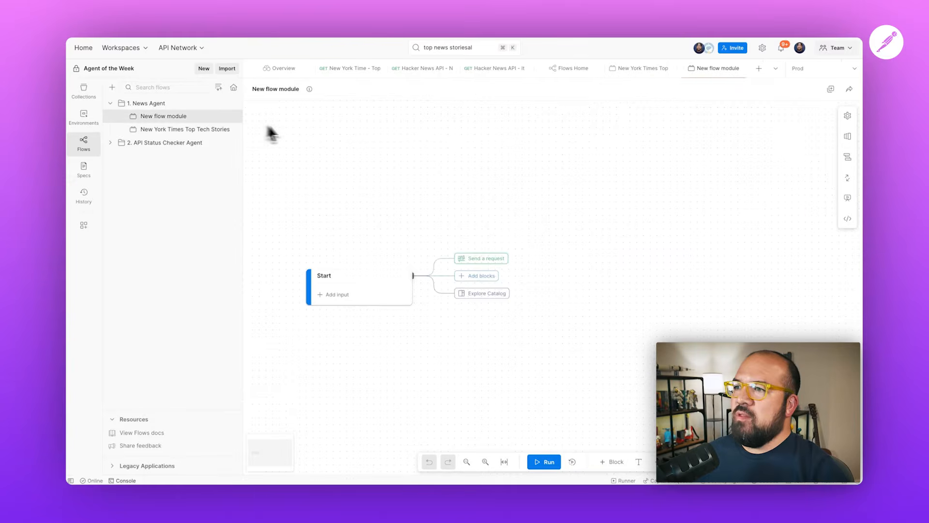
left_click(81, 95)
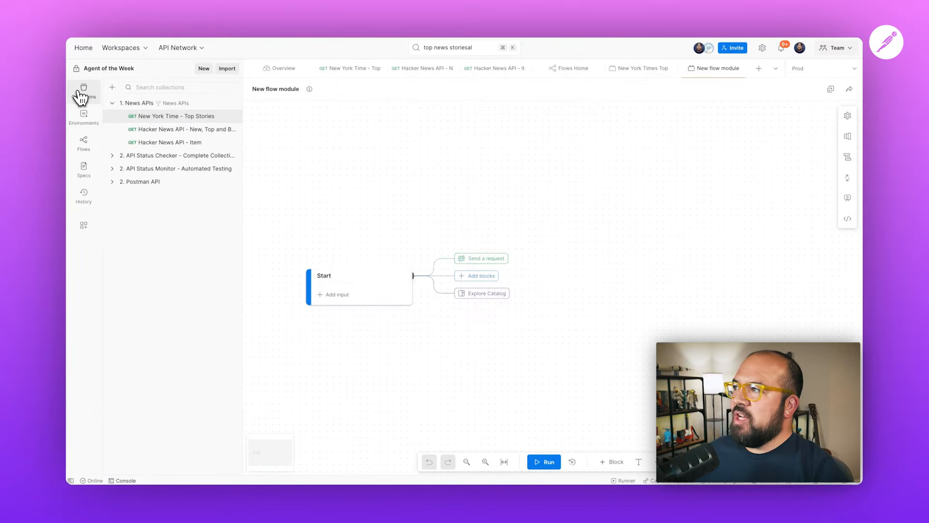
left_click(158, 135)
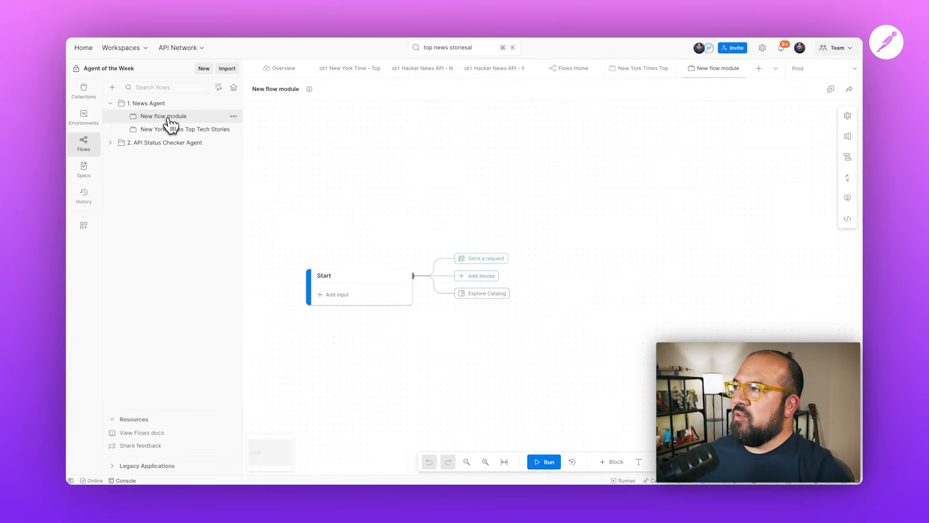
Place the Hacker News top stories request on the canvas and wire Start to it.
left_click(87, 92)
left_click_drag(161, 125, 561, 245)
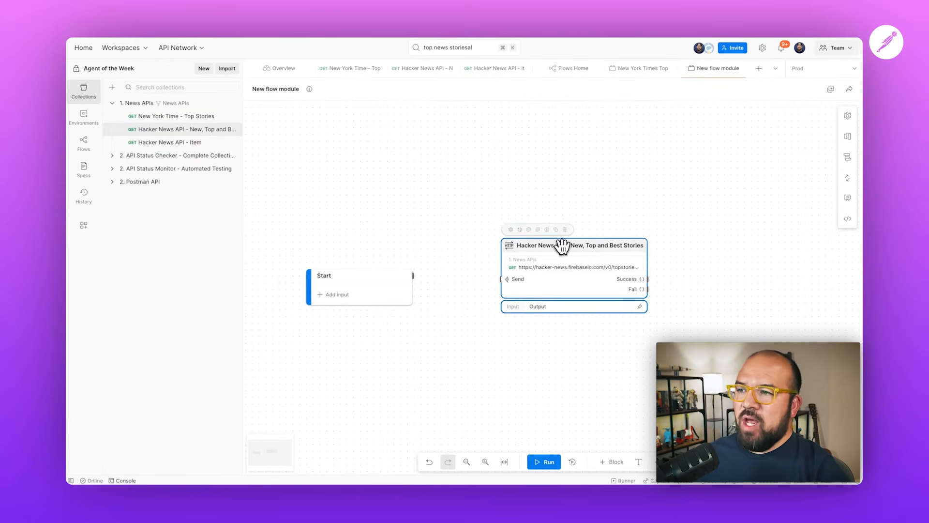
left_click_drag(415, 276, 502, 279)
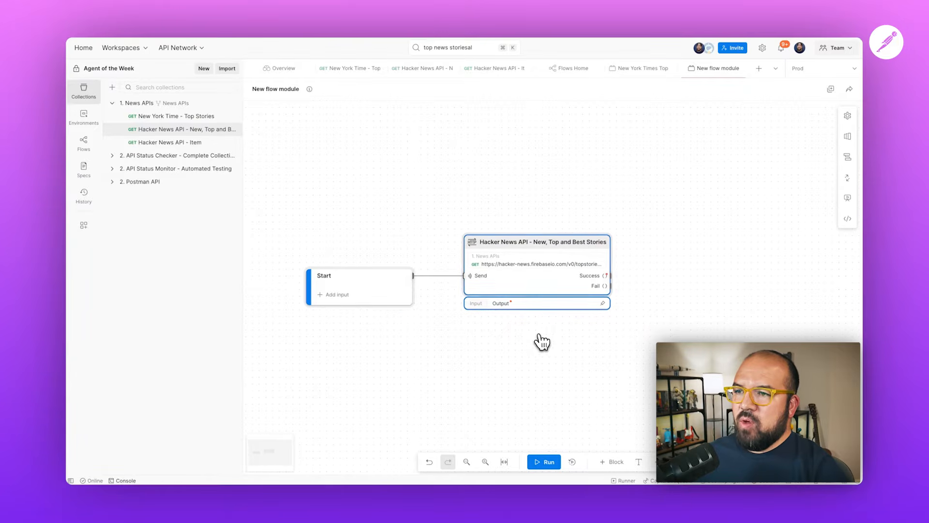
scroll(541, 337, "right", 2)
mouse_move(506, 281)
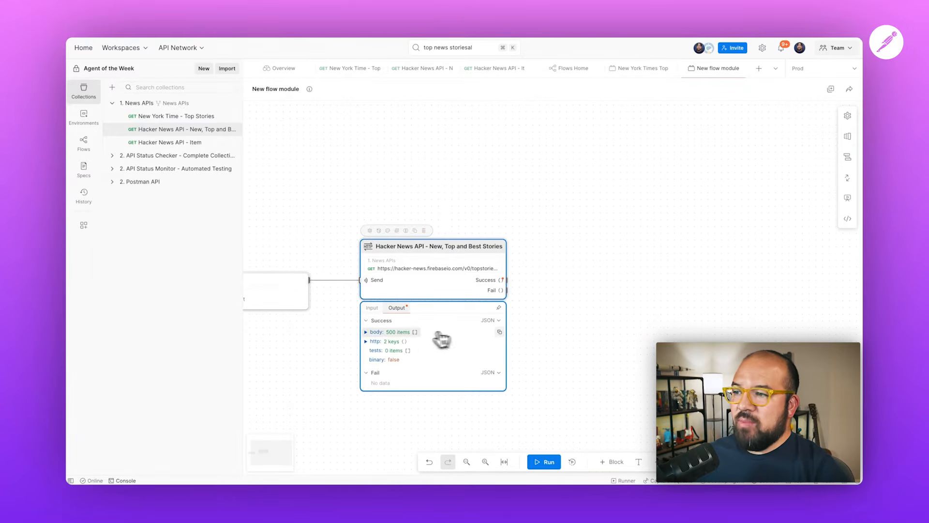
Pull the 500-ID body array from the request's output into its own block.
left_click(368, 332)
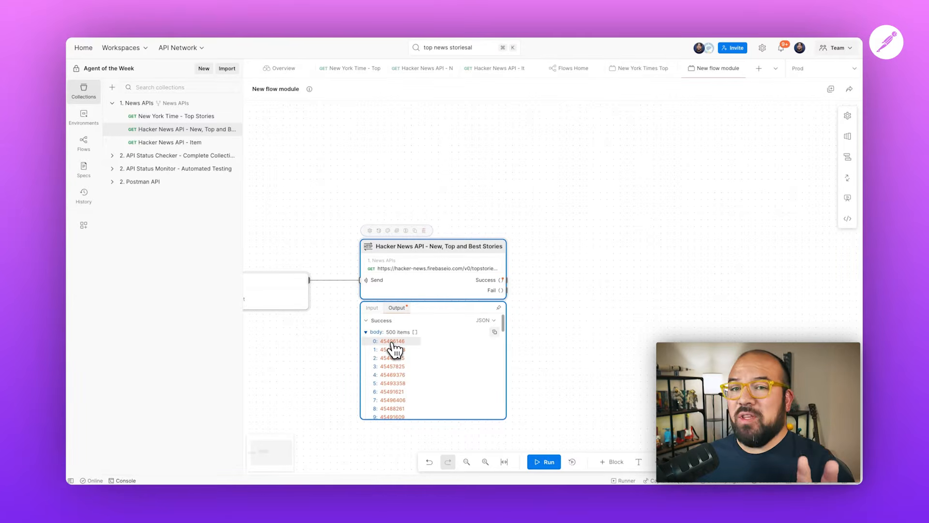
scroll(546, 289, "left", 1)
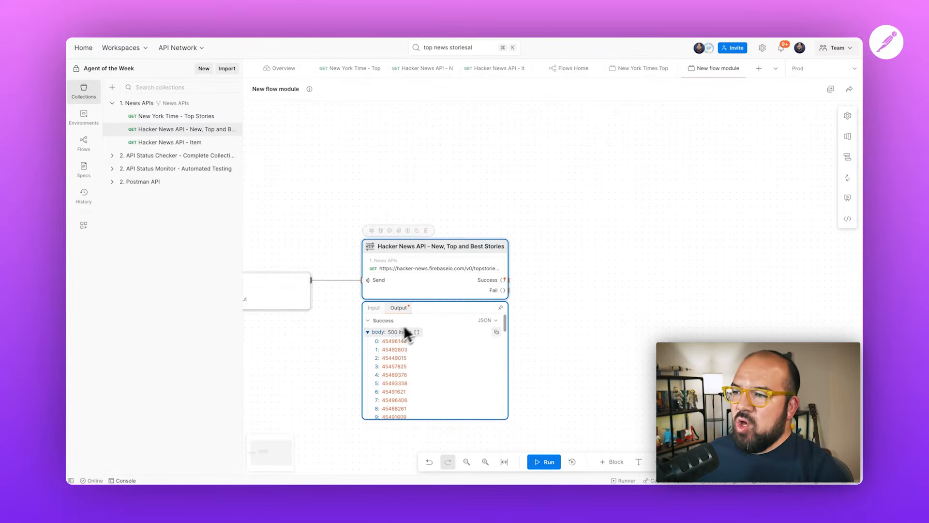
scroll(529, 299, "down", 2)
scroll(530, 305, "down", 1)
scroll(528, 305, "right", 1)
left_click(356, 284)
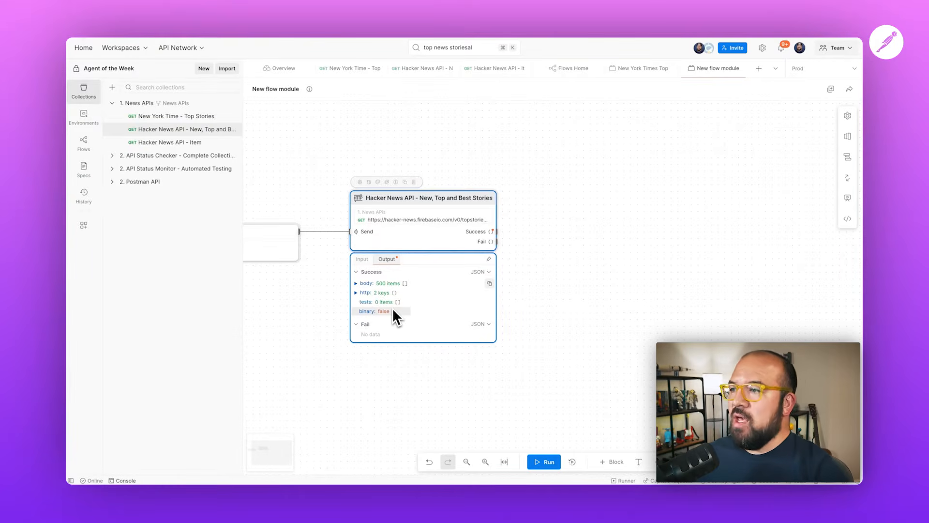
left_click_drag(368, 283, 538, 235)
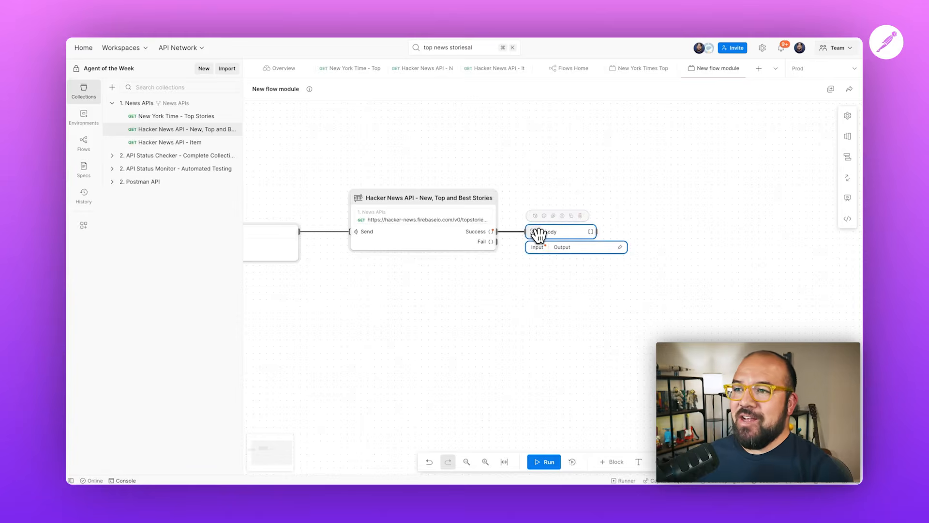
left_click(561, 247)
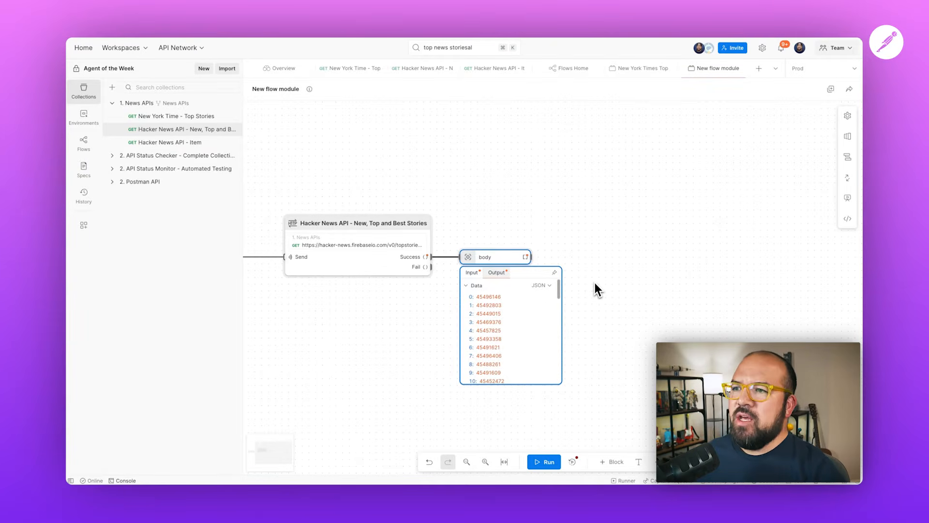
left_click(582, 251)
left_click_drag(532, 256, 565, 221)
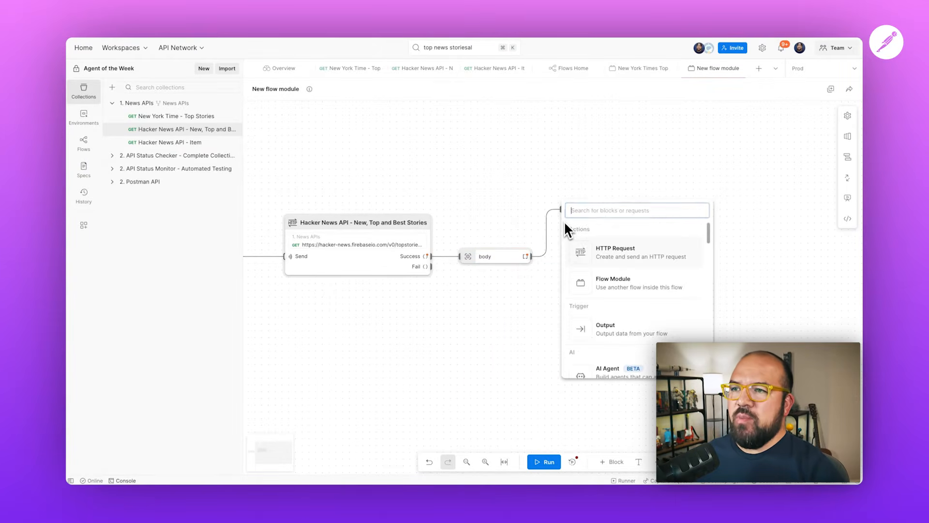
Add an Evaluate block with input variable body and code body.slice(0,10).
type("eval")
key("Return")
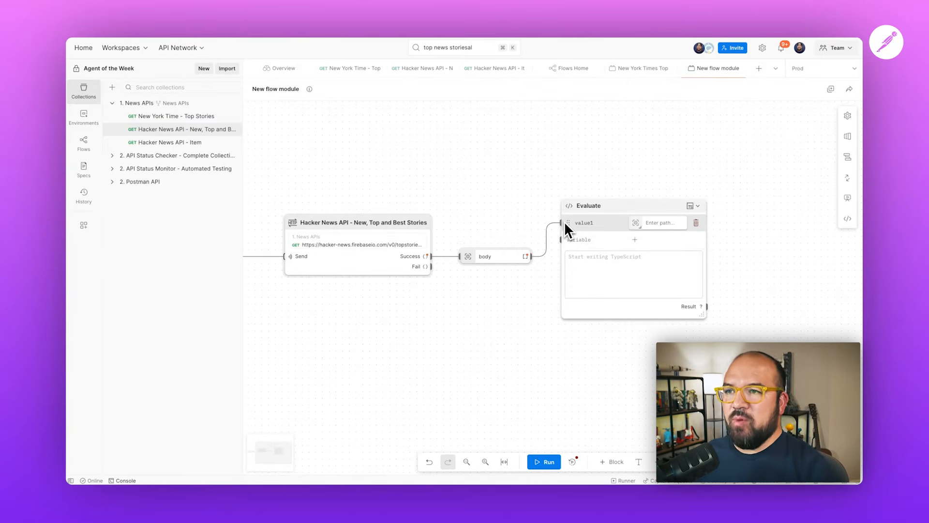
left_click(588, 260)
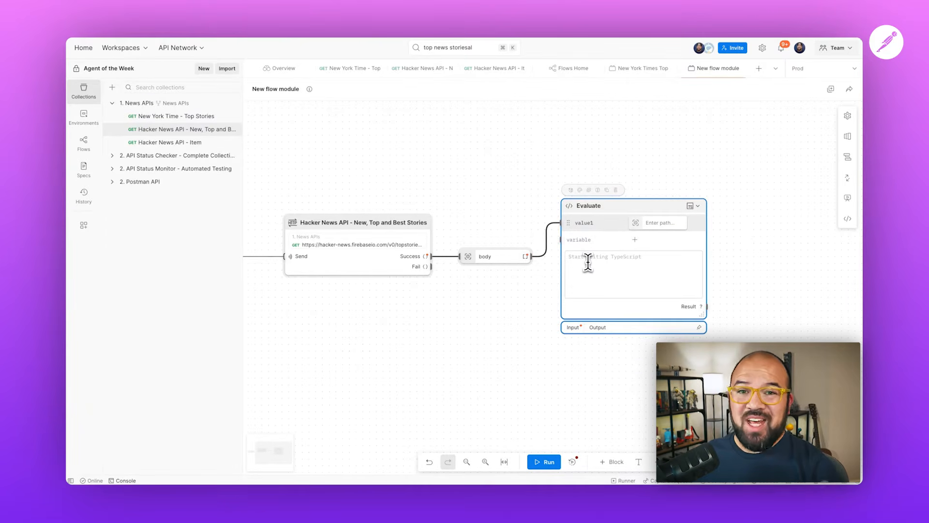
double_click(585, 223)
type("bo")
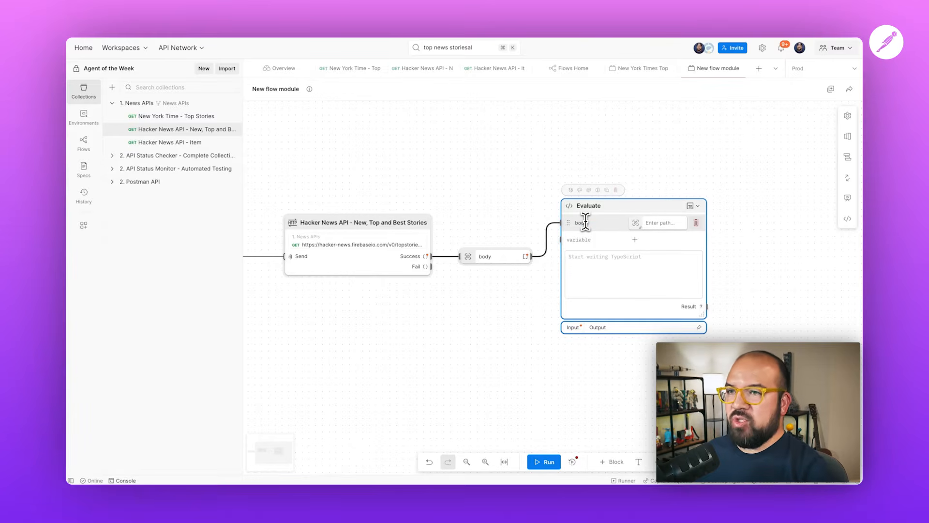
type("dy")
left_click(587, 257)
type("t")
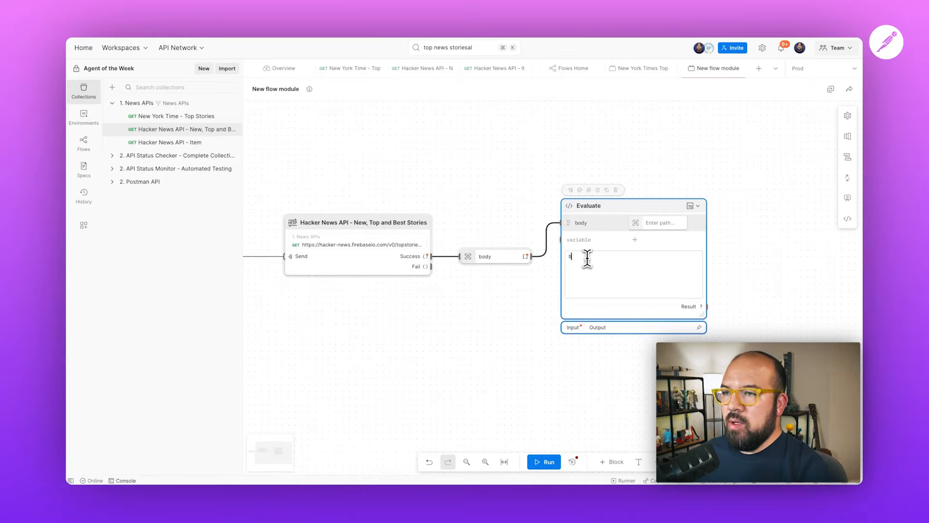
type("ice(0),10")
Run the flow and confirm Evaluate returns the first ten story IDs.
left_click(543, 461)
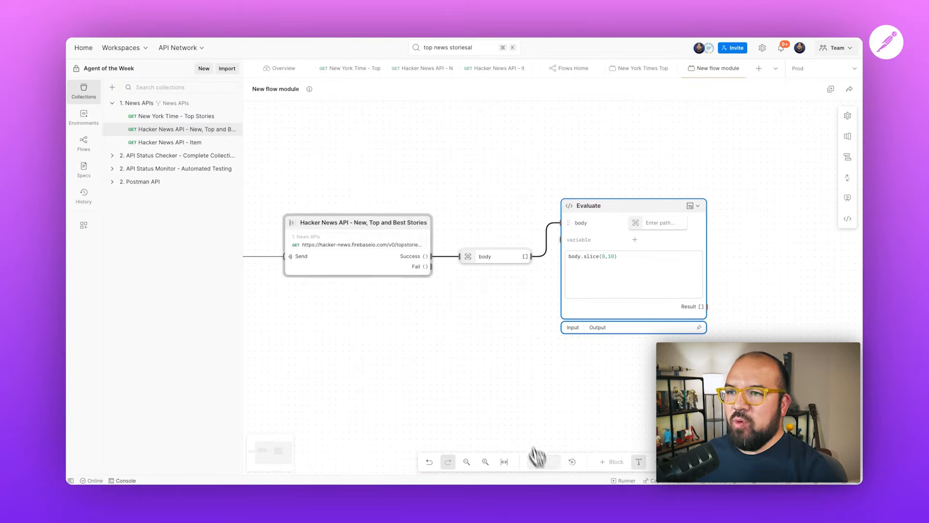
scroll(499, 354, "right", 3)
left_click(575, 308)
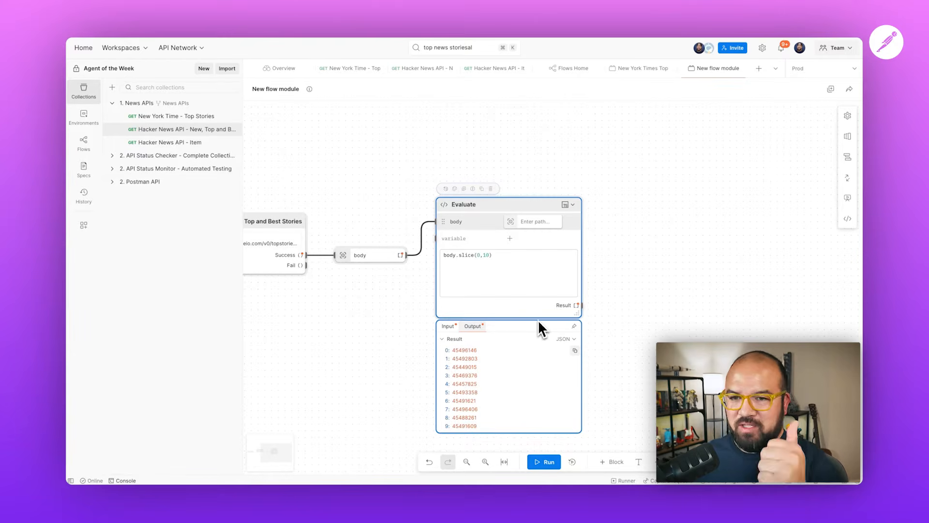
left_click(625, 223)
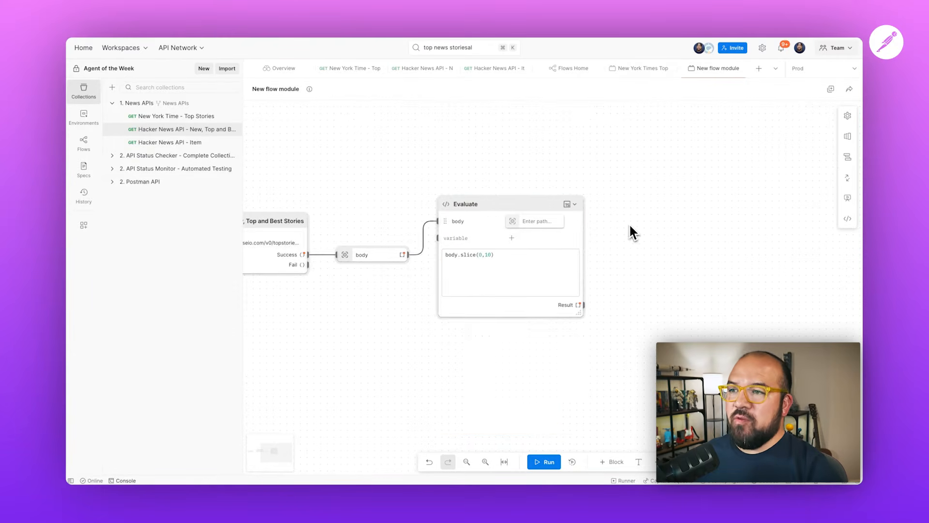
left_click_drag(630, 223, 565, 264)
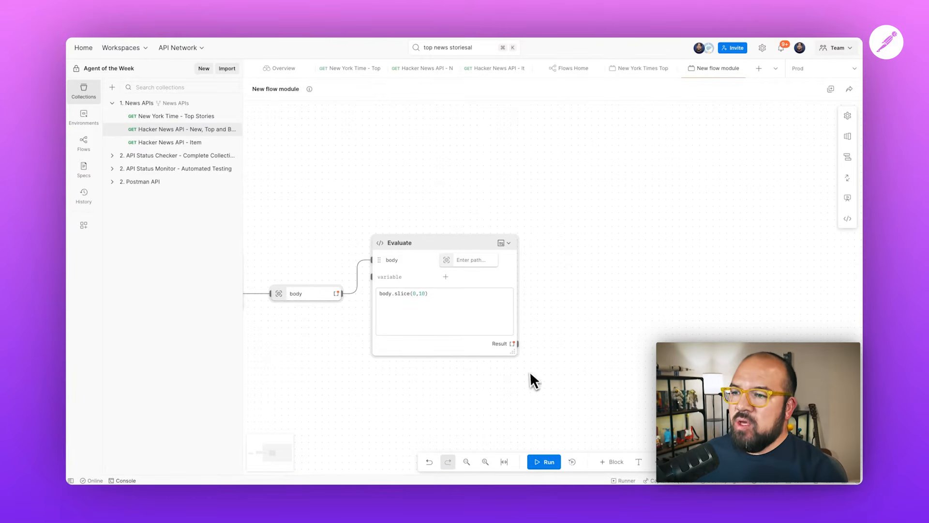
Add a For block looping over the Evaluate result.
left_click_drag(517, 343, 551, 294)
type("for")
key("Return")
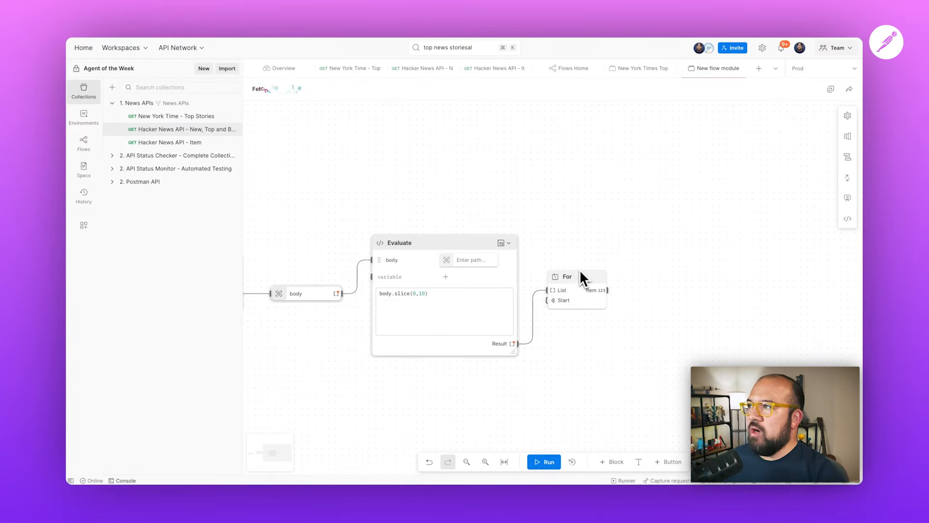
Place the Hacker News API - Item request and feed each loop item into its item variable.
left_click_drag(149, 143, 668, 245)
left_click_drag(608, 211, 479, 187)
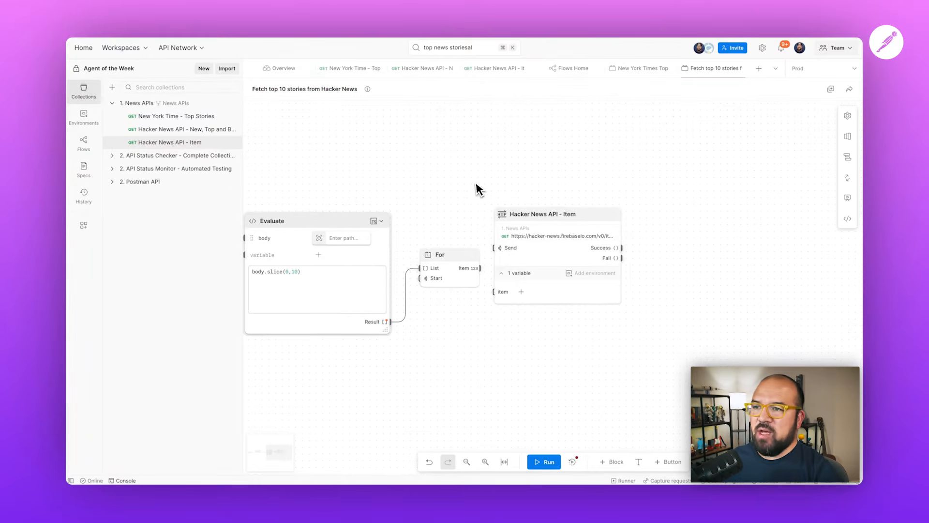
left_click_drag(556, 214, 596, 239)
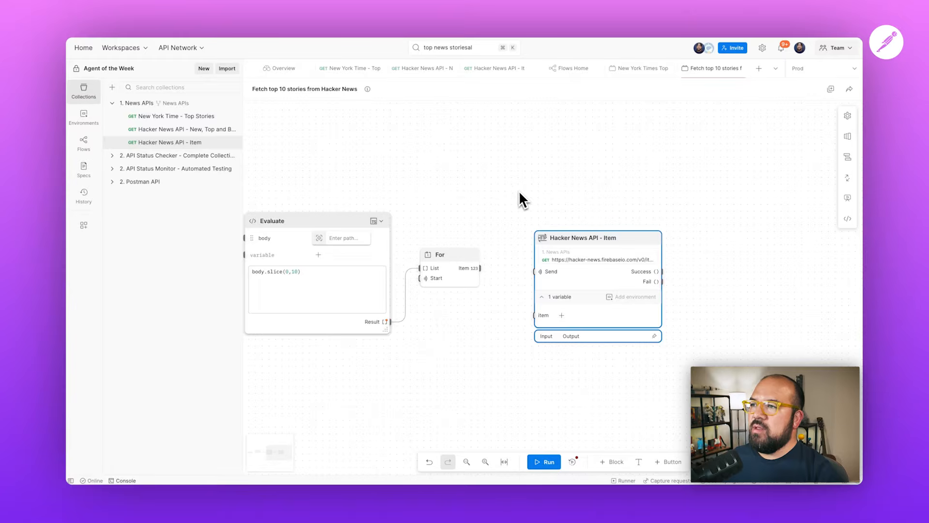
scroll(519, 191, "up", 1)
left_click_drag(603, 258, 596, 245)
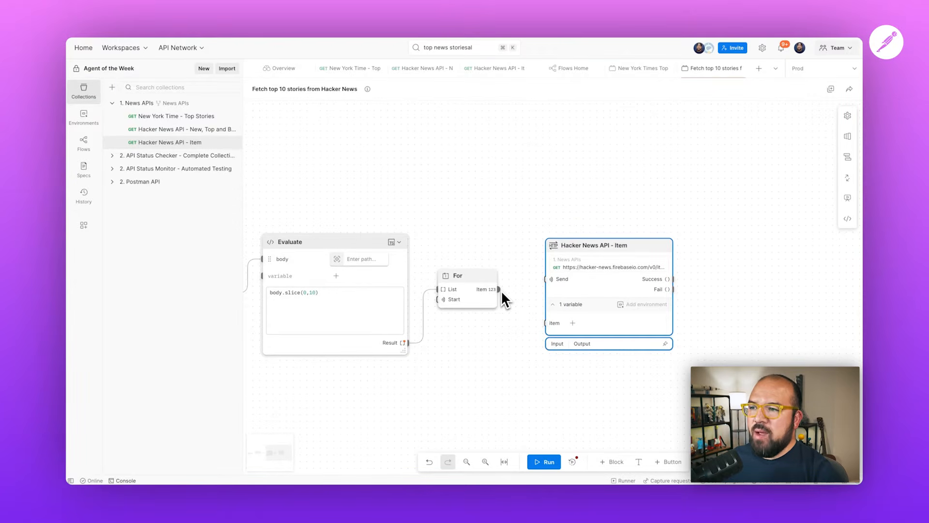
left_click_drag(609, 246, 693, 222)
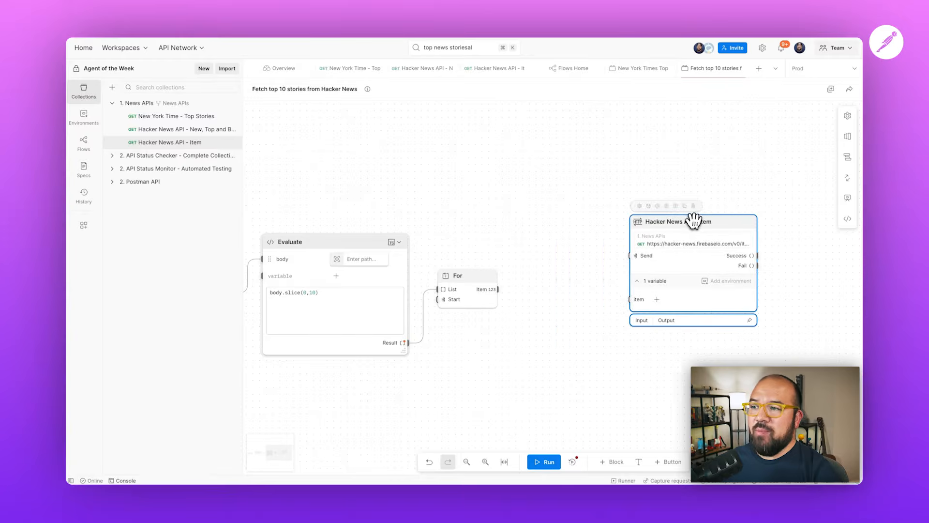
left_click_drag(493, 290, 630, 299)
left_click_drag(702, 223, 608, 215)
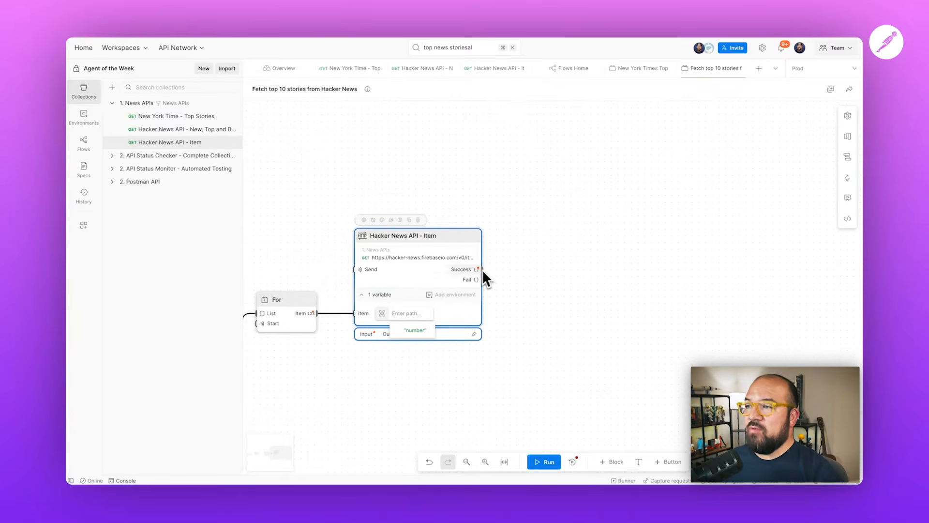
scroll(476, 245, "left", 5)
left_click_drag(561, 199, 553, 230)
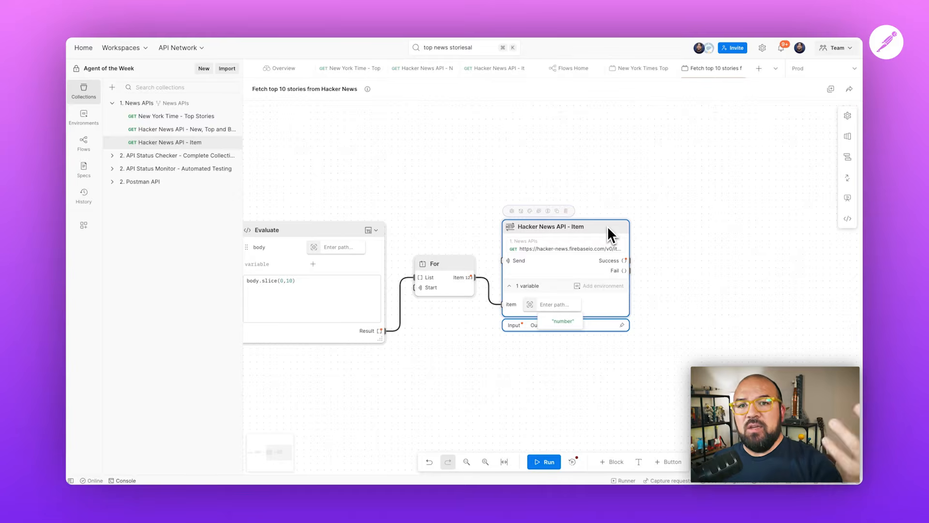
scroll(653, 189, "right", 5)
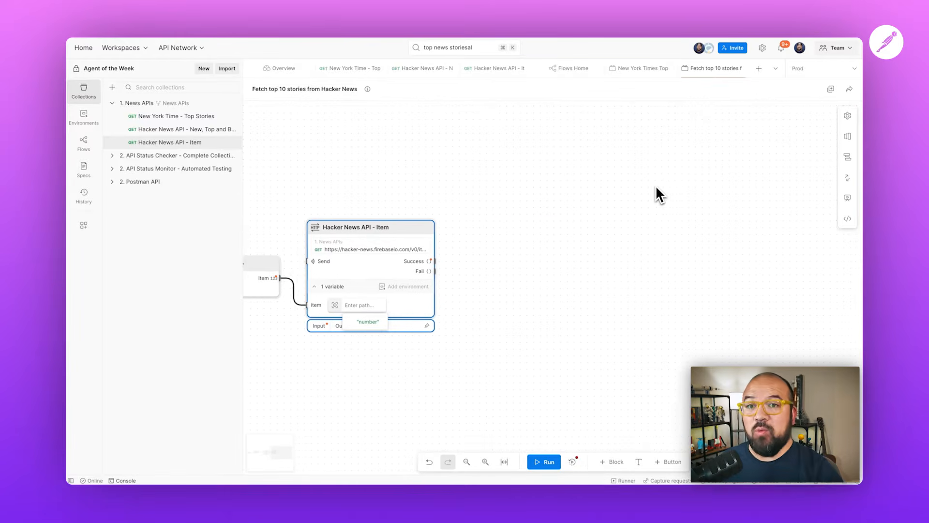
left_click_drag(377, 261, 429, 246)
type("coll")
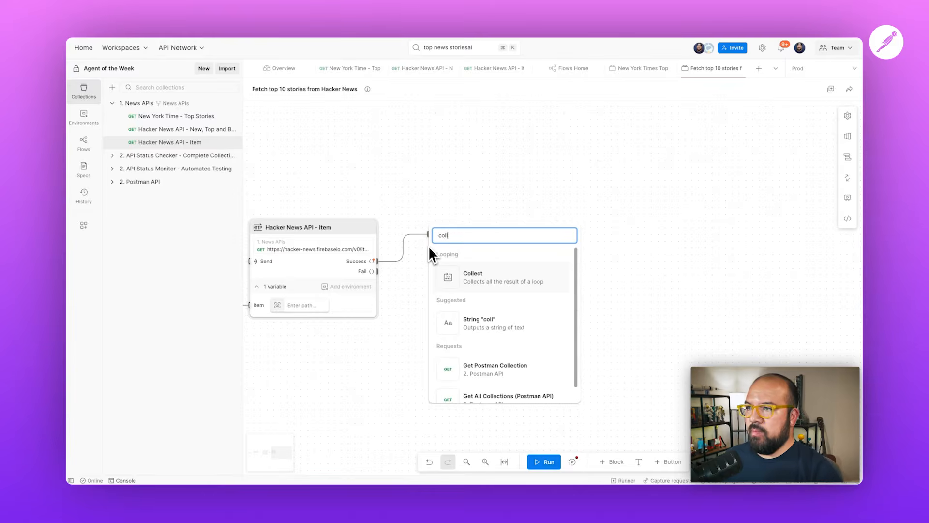
key("Return")
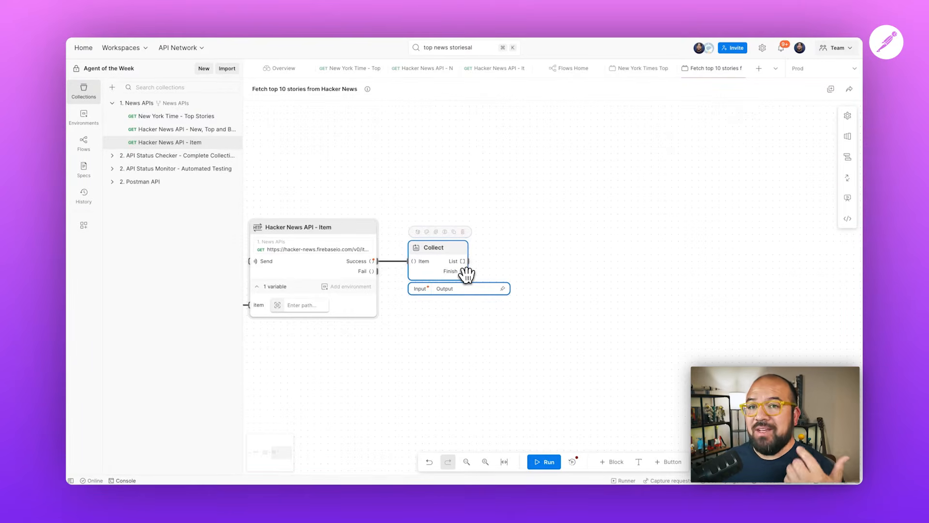
scroll(432, 345, "left", 5)
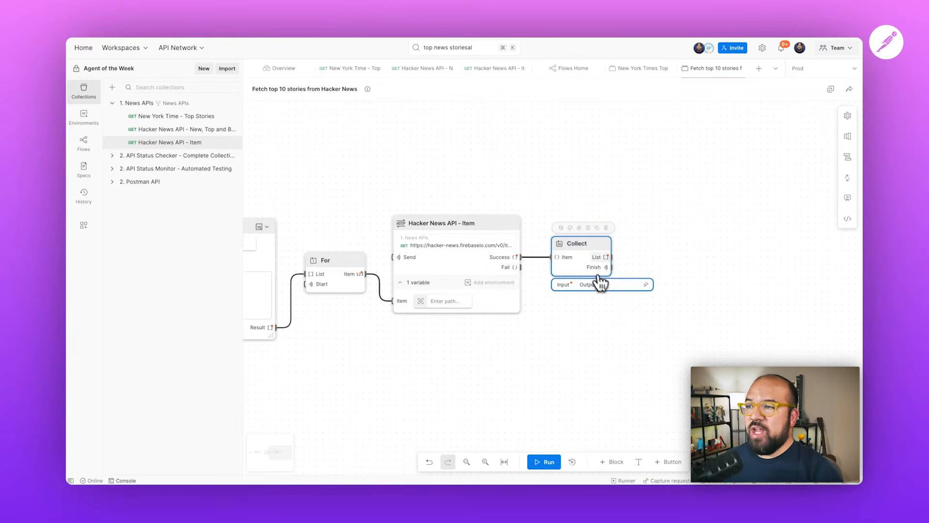
left_click(607, 258)
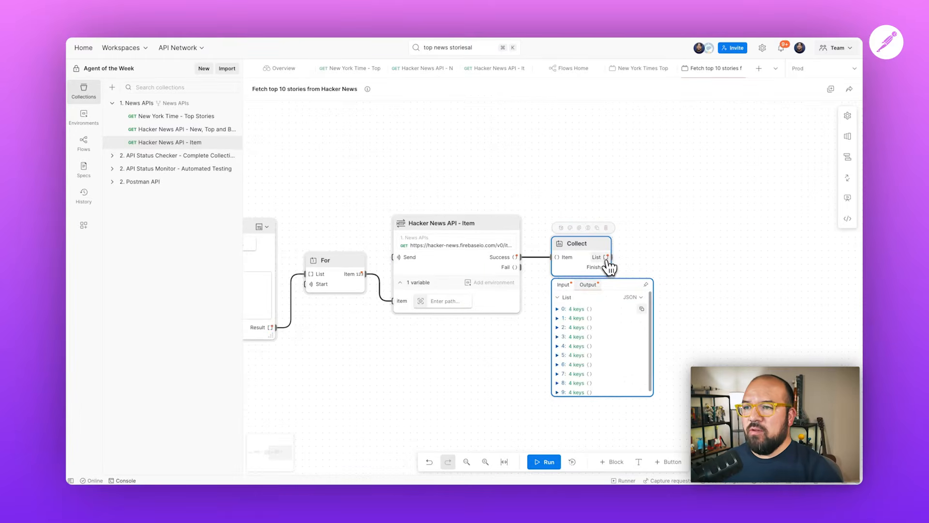
left_click(558, 310)
left_click(562, 319)
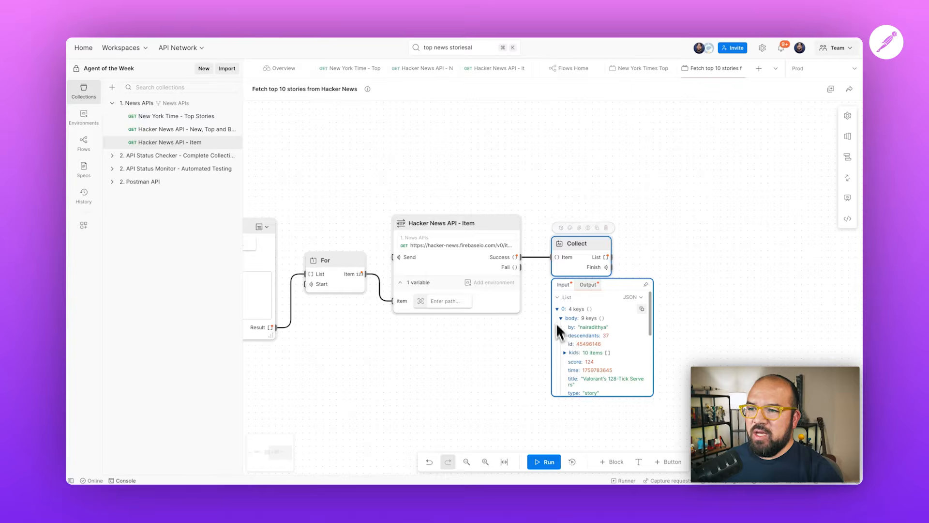
scroll(575, 361, "down", 2)
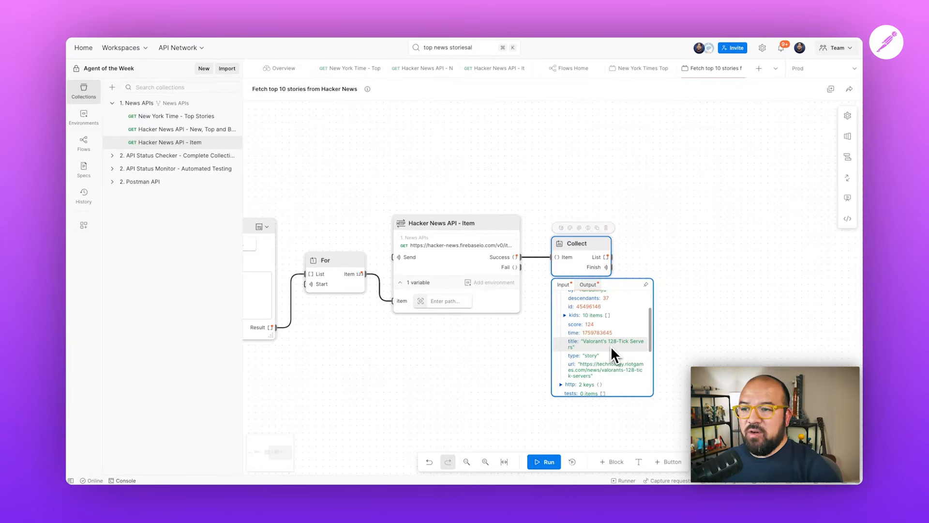
scroll(607, 346, "down", 2)
scroll(602, 345, "down", 2)
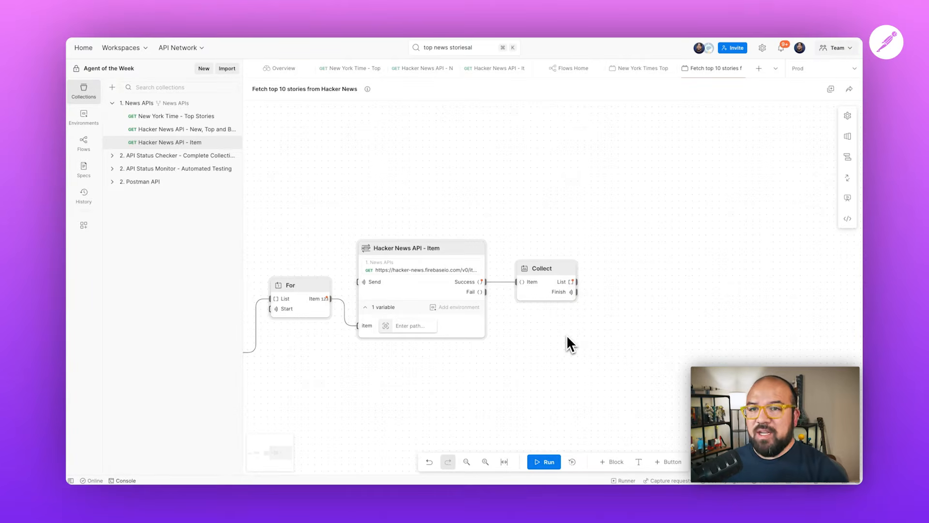
Send the Collect list into a new Output block named hackerList.
left_click_drag(576, 282, 608, 281)
type("out")
key("Return")
double_click(638, 282)
triple_click(638, 283)
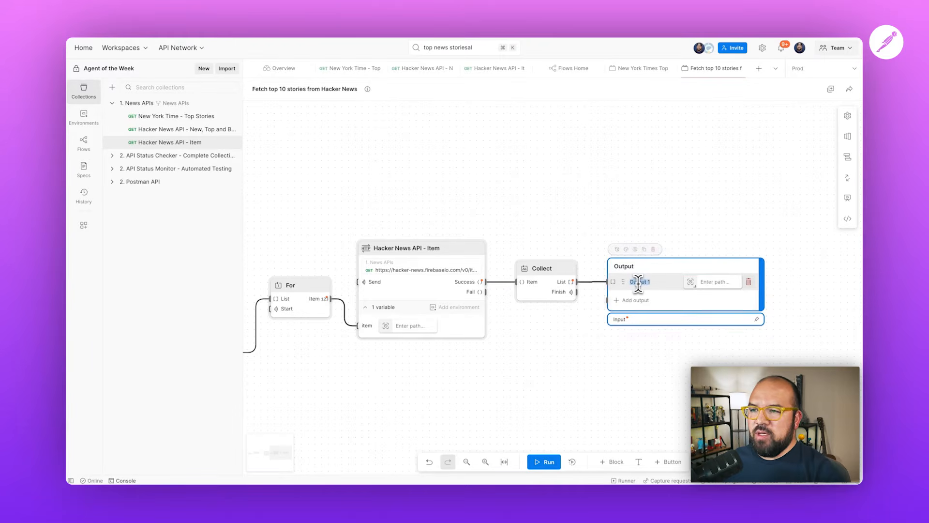
type("H")
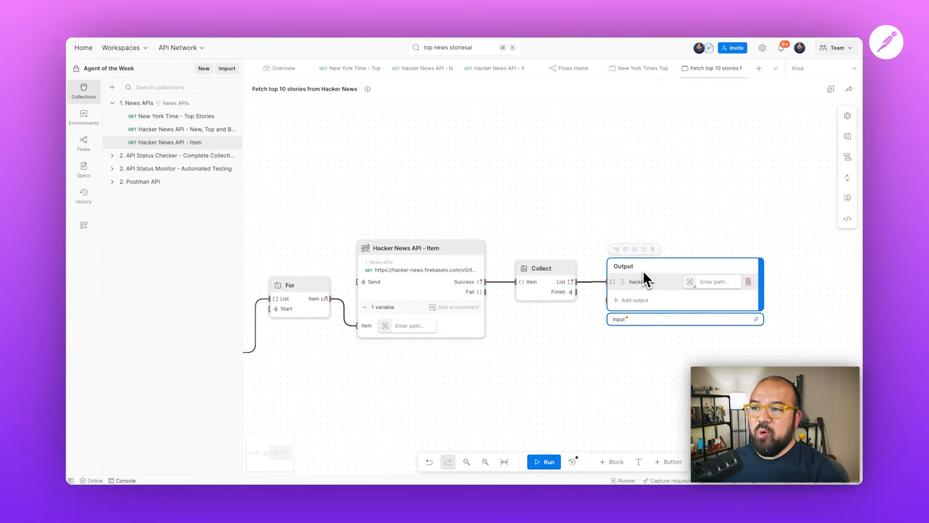
scroll(537, 368, "left", 3)
Save the flow as Snapshot 1 and show the flows list.
left_click(848, 137)
left_click(782, 266)
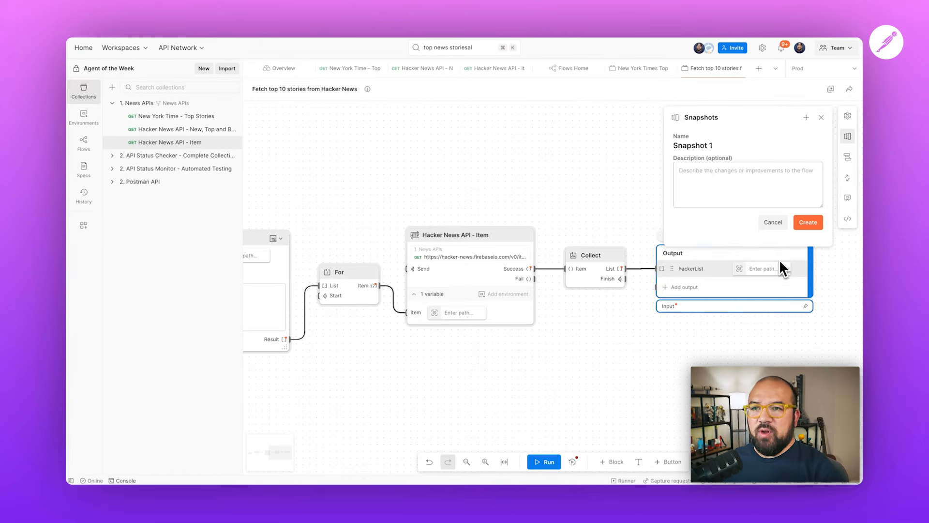
left_click(807, 222)
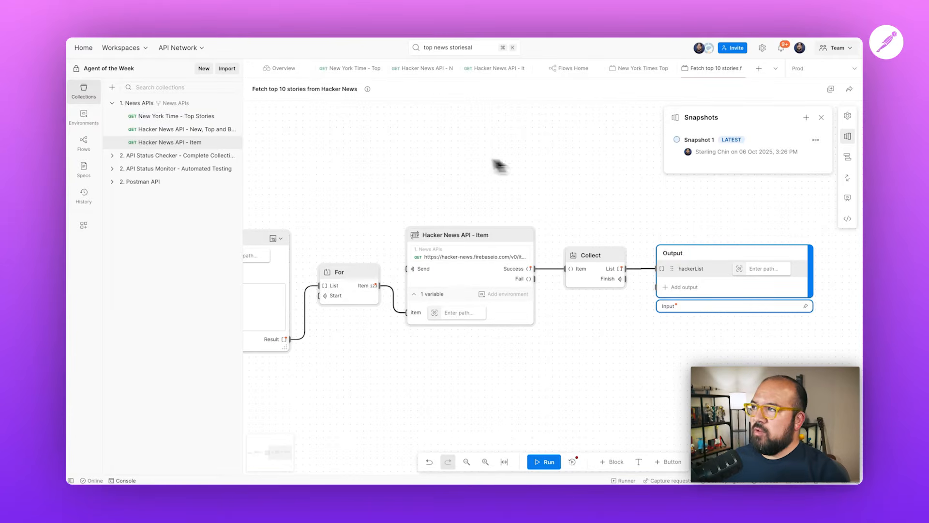
left_click(449, 161)
left_click(72, 147)
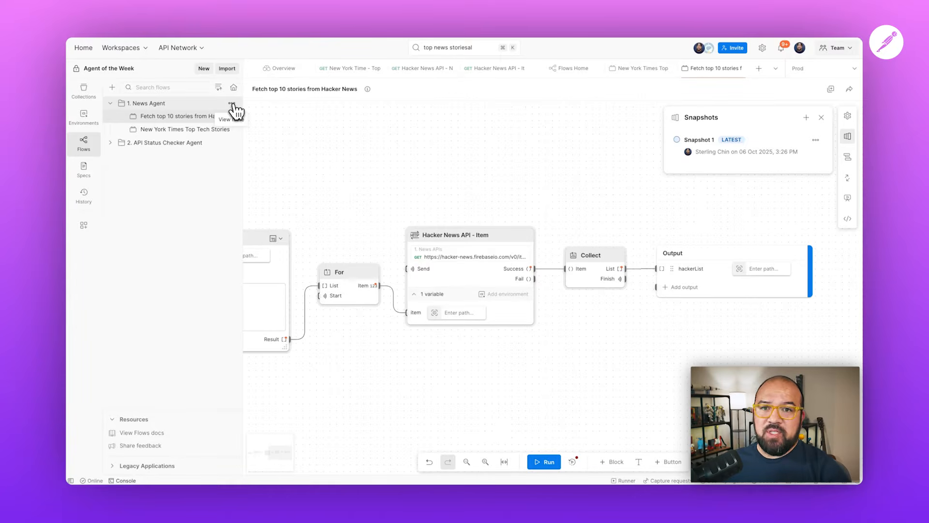
Add a New action under News Agent and delete its Template block, keeping Request and Response.
left_click(233, 104)
left_click(257, 137)
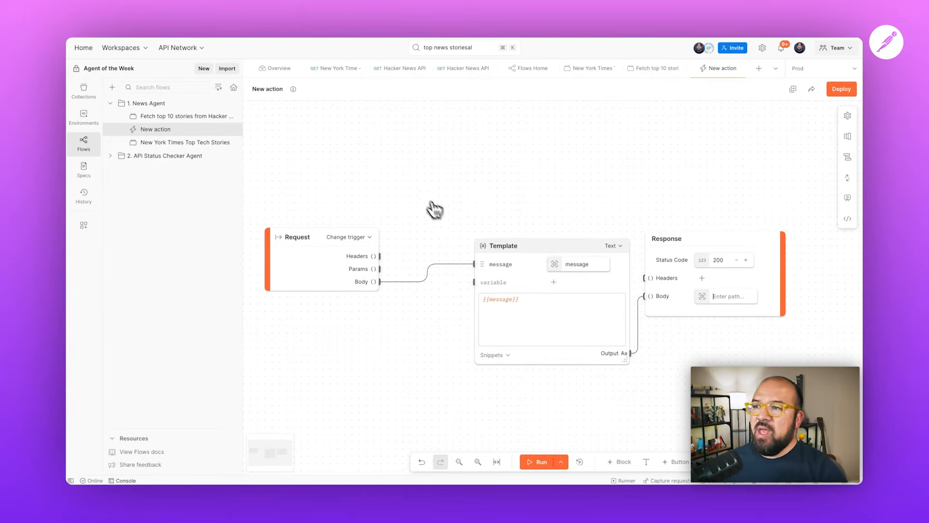
left_click(522, 247)
left_click(564, 226)
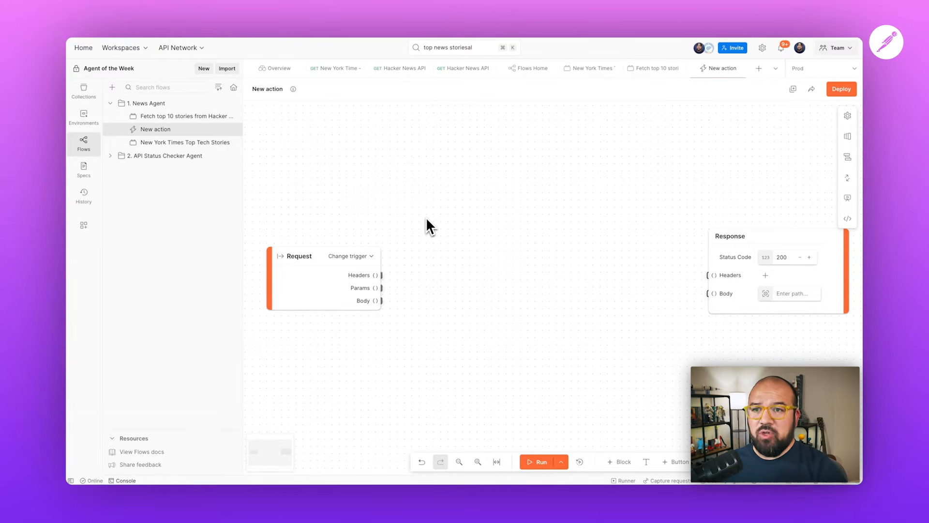
Embed the New York Times Top Tech Stories flow as a module block on the canvas.
right_click(452, 217)
left_click(510, 302)
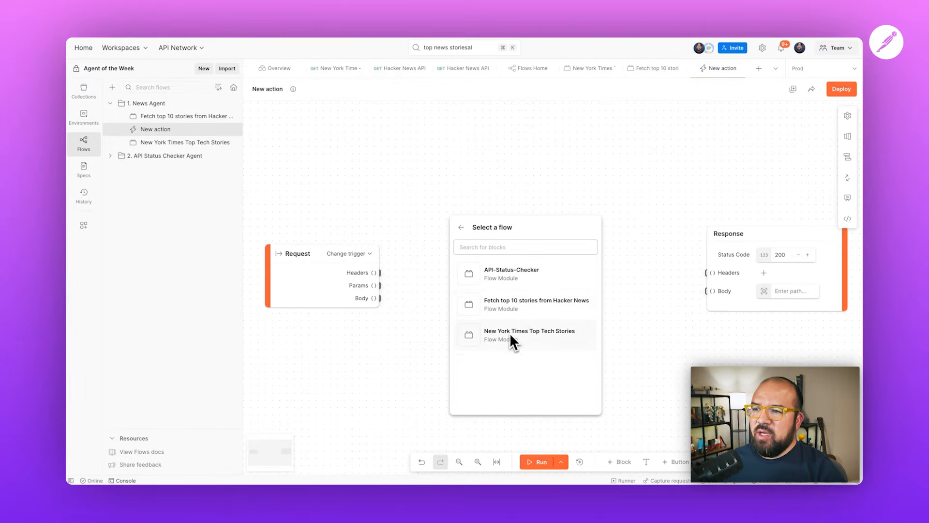
left_click(511, 333)
left_click_drag(525, 226, 554, 187)
Embed the Fetch top 10 stories from Hacker News flow between Request and Response, aligned under NYT.
right_click(502, 274)
left_click(542, 357)
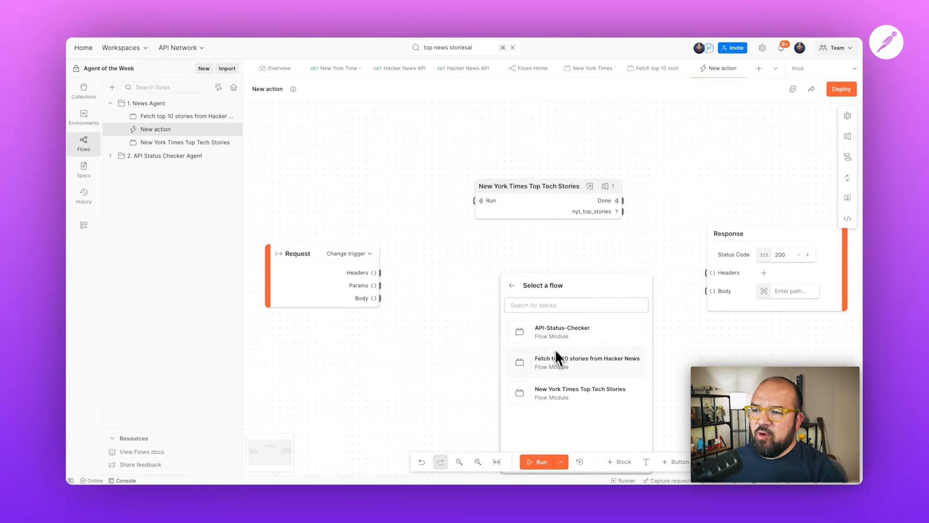
left_click(546, 359)
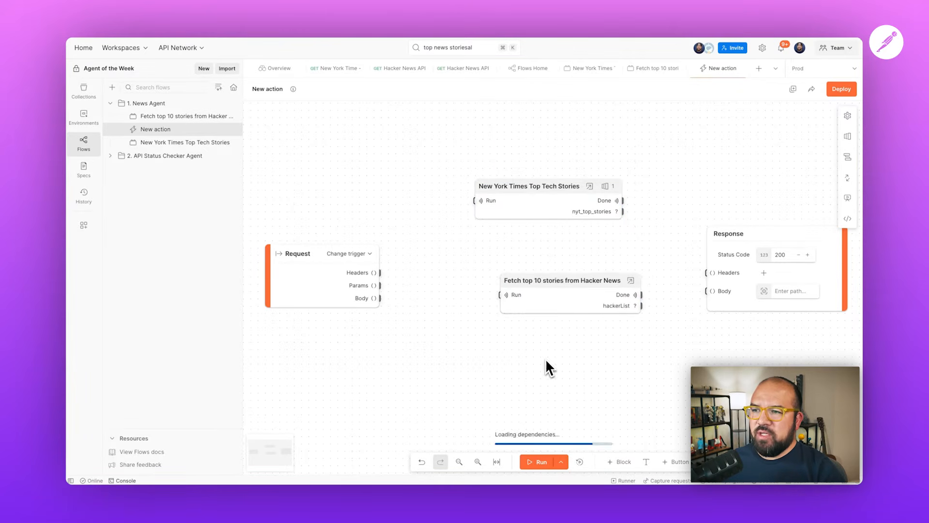
left_click_drag(557, 275, 532, 286)
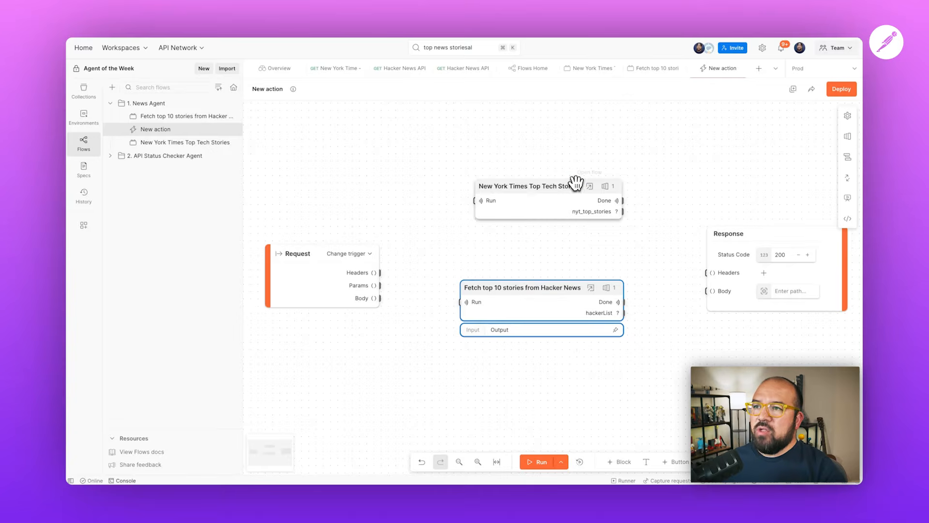
left_click_drag(576, 183, 551, 196)
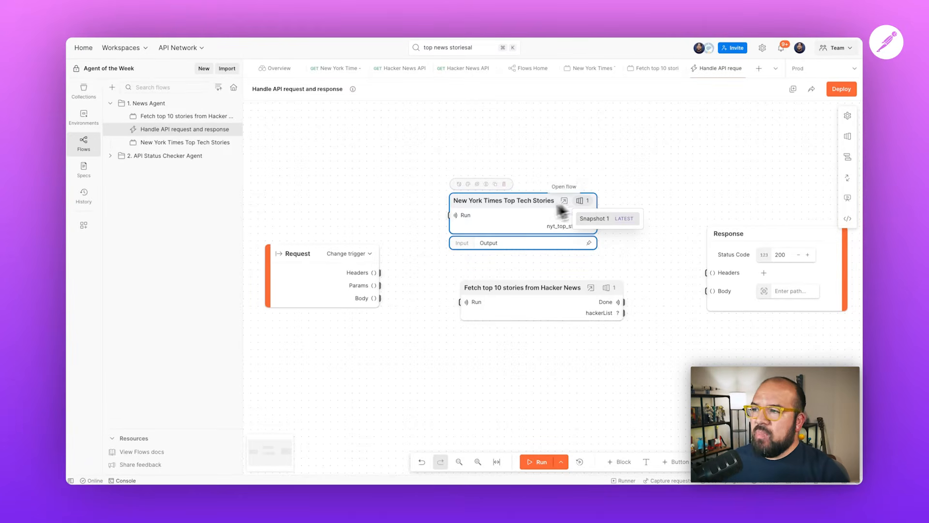
Connect the Request body to both the NYT and Hacker News modules and move Response right.
left_click_drag(380, 299, 446, 216)
left_click_drag(381, 300, 462, 305)
left_click_drag(381, 299, 481, 296)
left_click_drag(802, 192, 745, 197)
left_click_drag(696, 235, 746, 236)
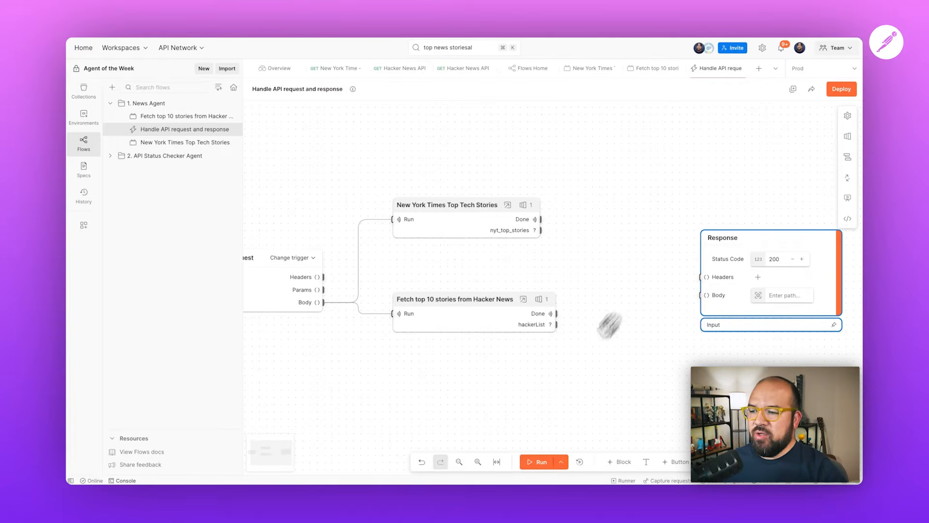
Run the action and inspect the nyt_top_stories output's response body and results list.
left_click(534, 464)
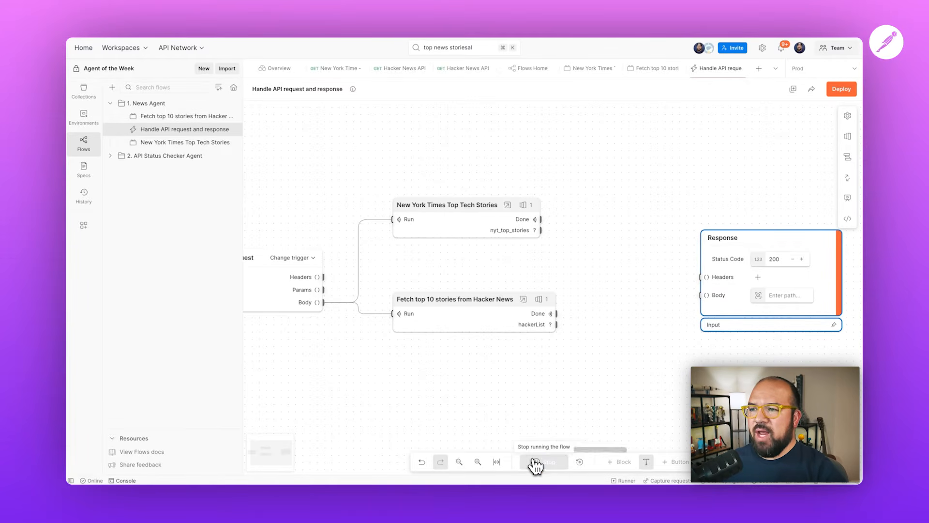
left_click(535, 232)
left_click(407, 273)
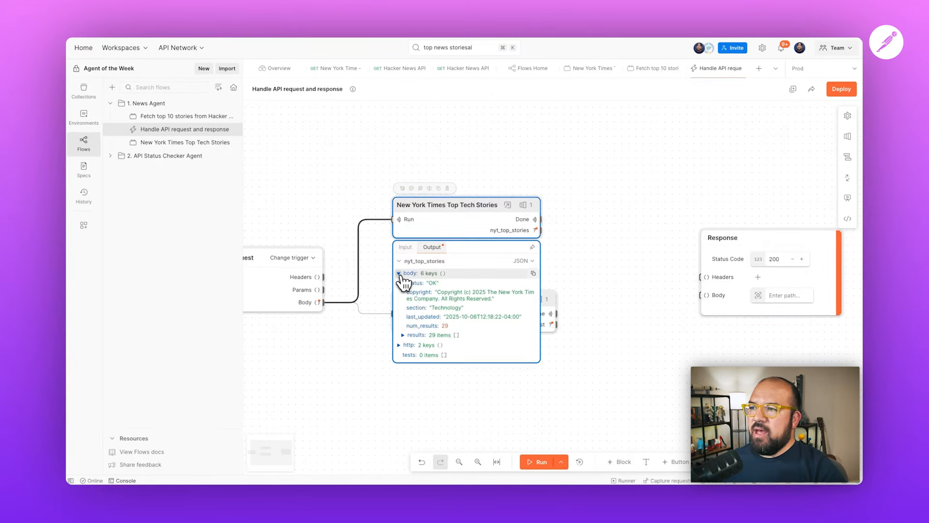
left_click(402, 335)
scroll(435, 342, "down", 10)
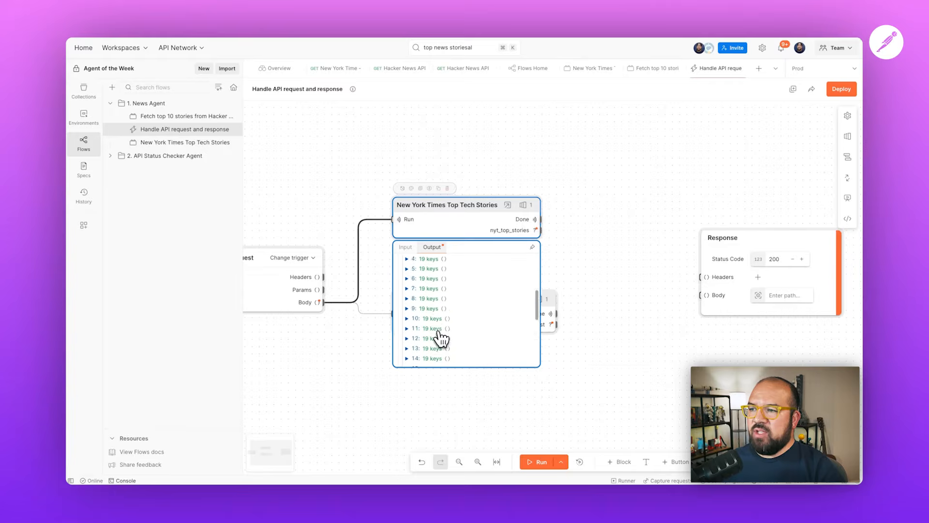
scroll(442, 339, "up", 10)
left_click(402, 274)
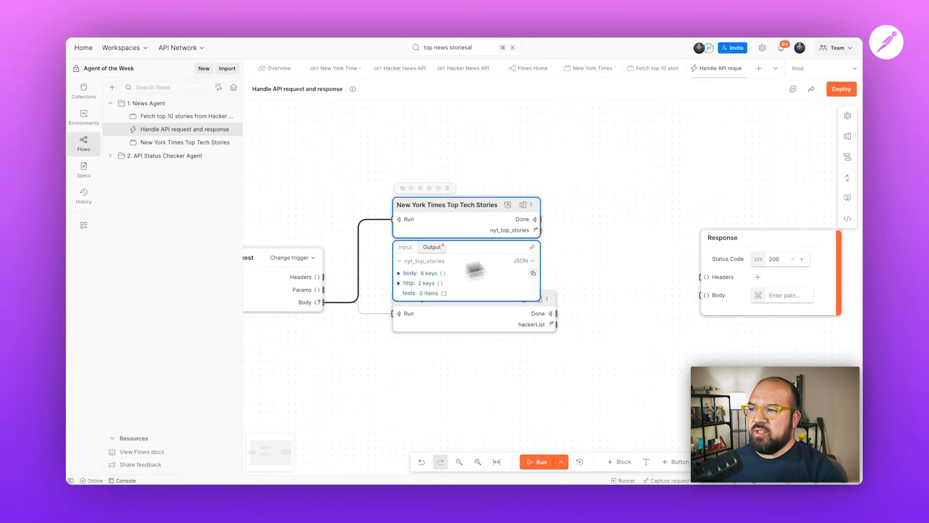
left_click(576, 240)
Check the hackerList output, then move the Response block up and right.
left_click(551, 325)
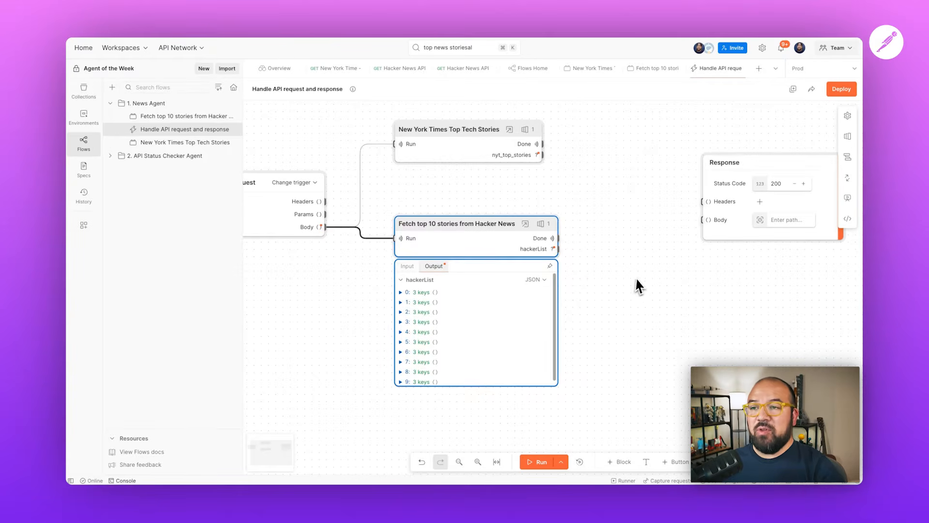
left_click(640, 289)
left_click_drag(656, 233, 711, 211)
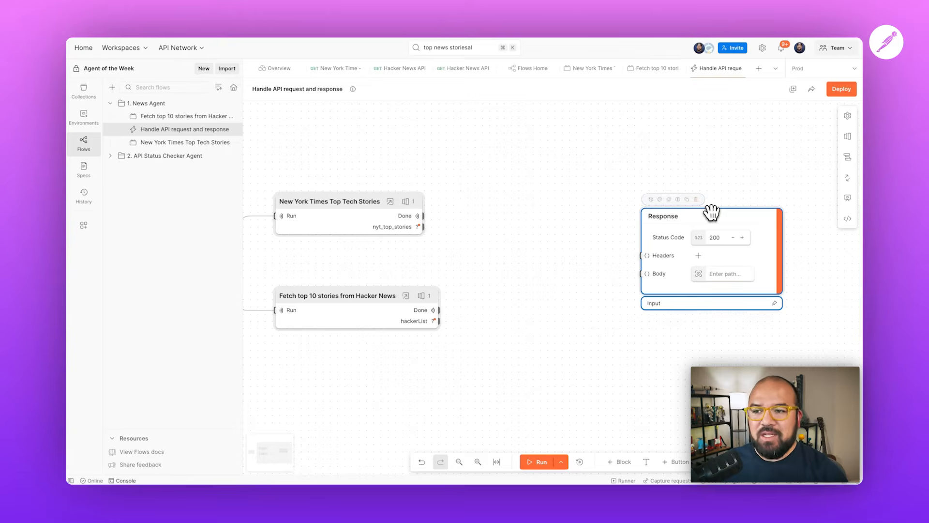
Add an AI Agent block to the canvas above the story modules.
right_click(523, 220)
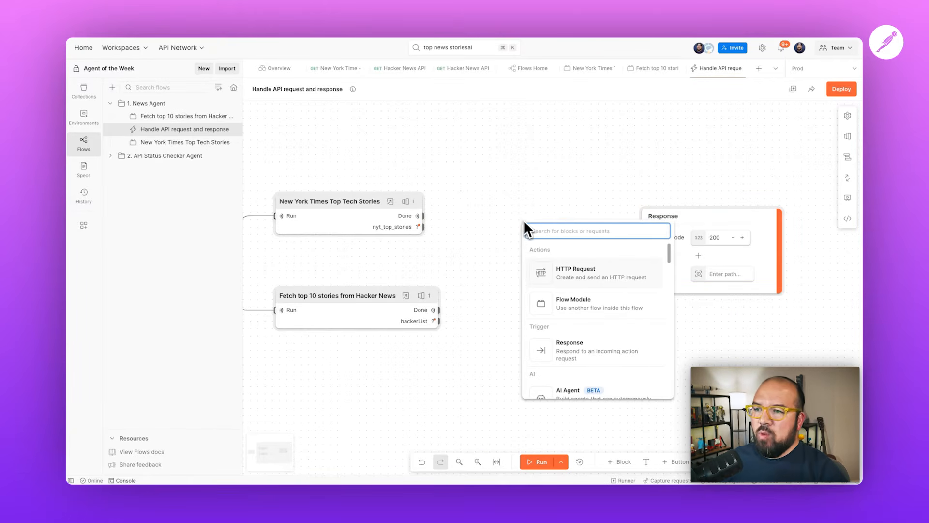
scroll(567, 297, "down", 3)
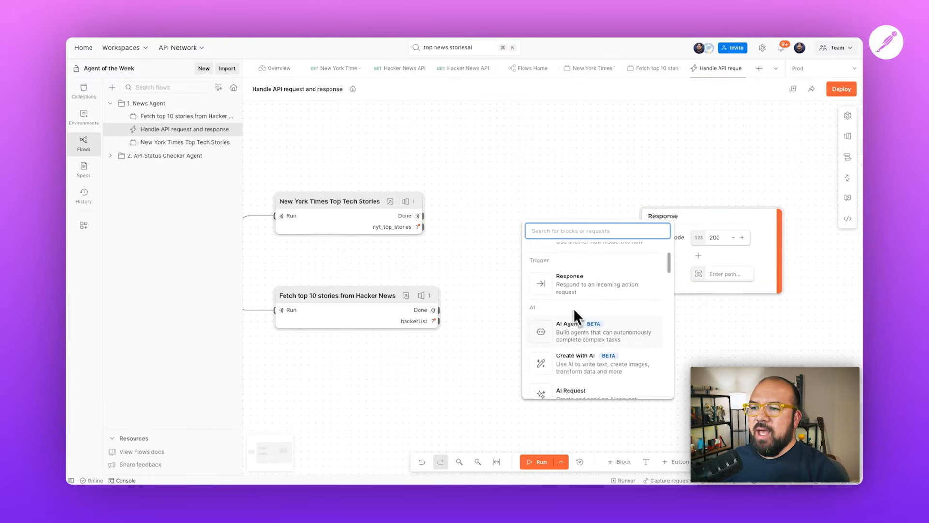
left_click(576, 333)
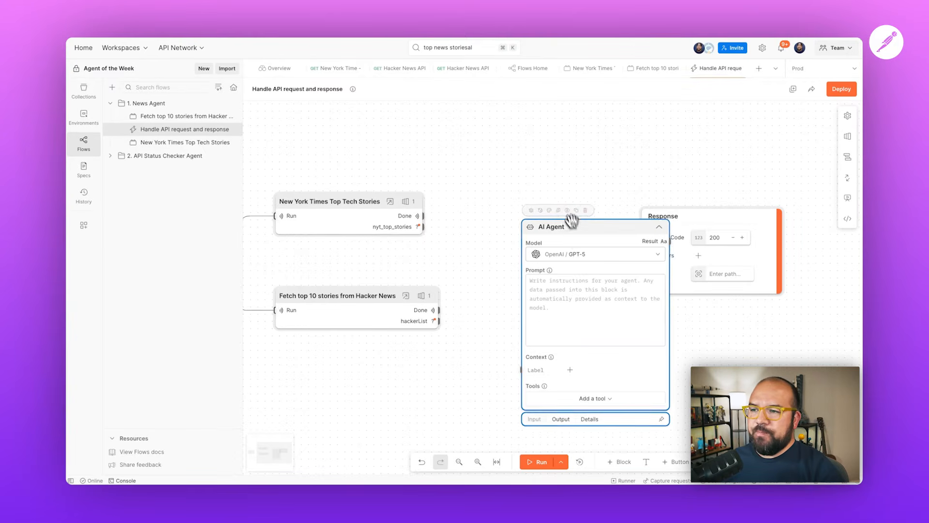
left_click_drag(570, 222, 558, 191)
Write the prompt 'Take the top tech news stories from the New York Times API and the top news stories from Hacker News...' requesting a combined list.
left_click(540, 255)
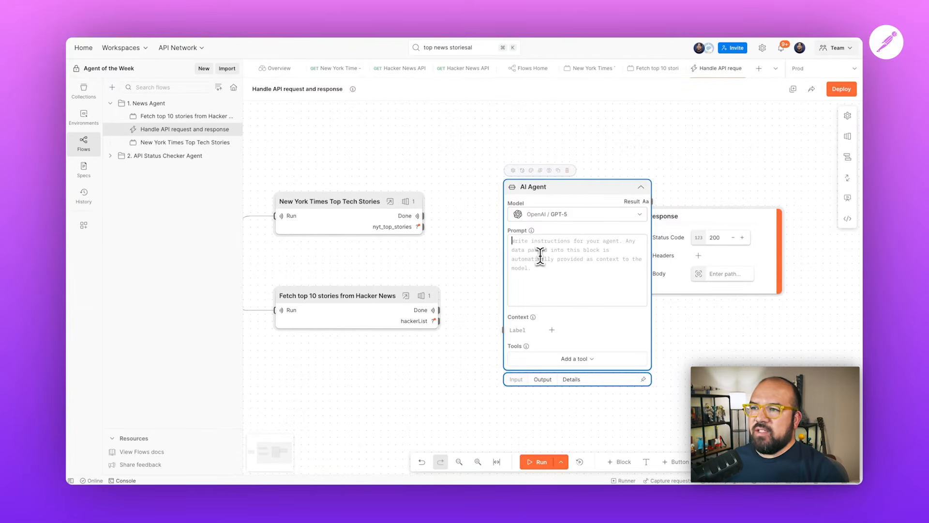
type("Take ")
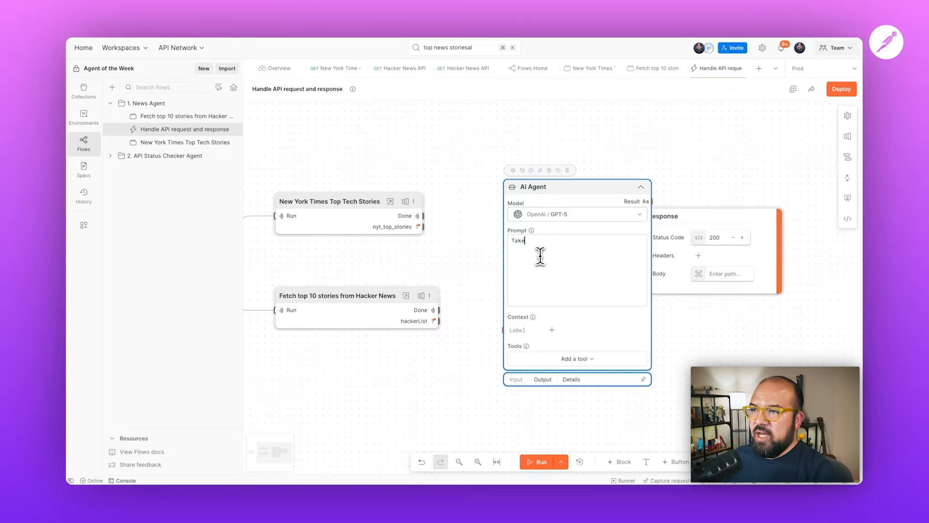
type("the top")
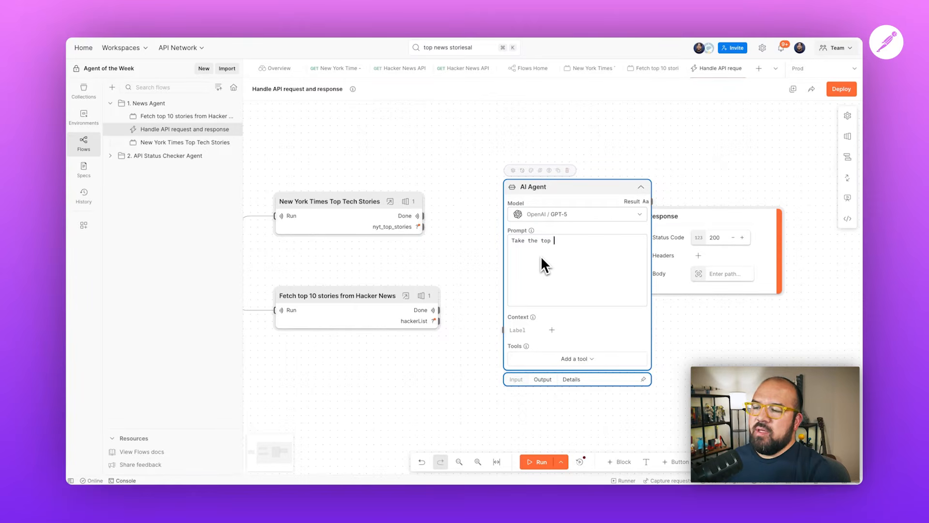
type(" news sto")
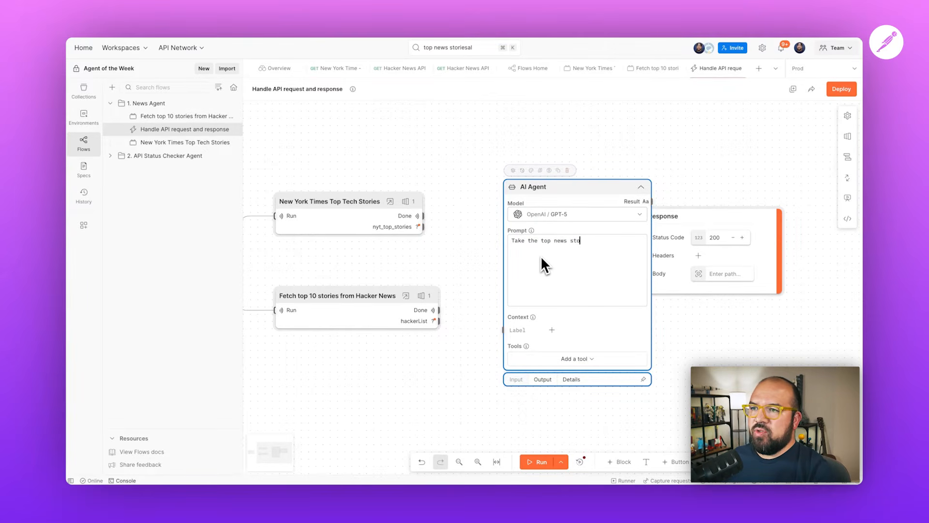
type("ries from the N")
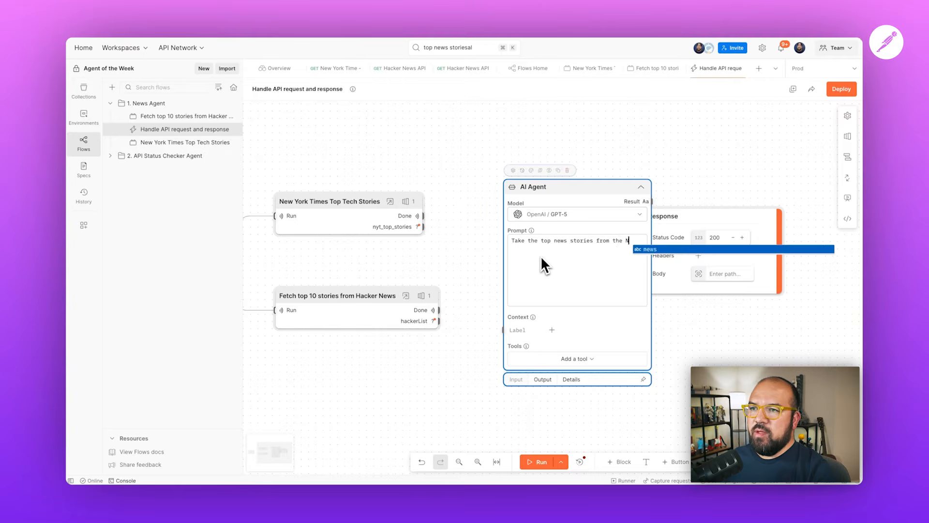
key("alt+Left")
key("alt+Left")
key("alt+Left")
key("alt+Left")
type("ch")
key("BackSpace")
key("BackSpace")
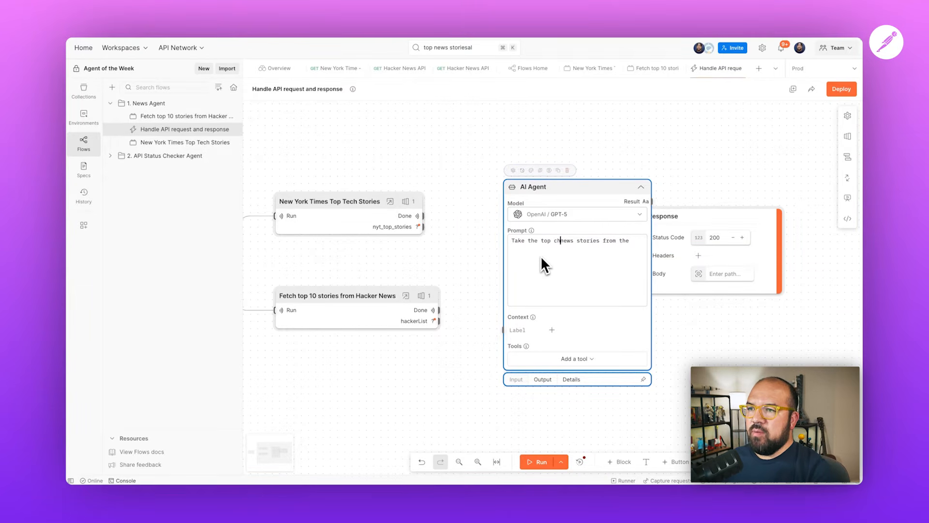
type("tech")
key("alt+Right")
key("alt+Right")
key("alt+Right")
key("alt+Right")
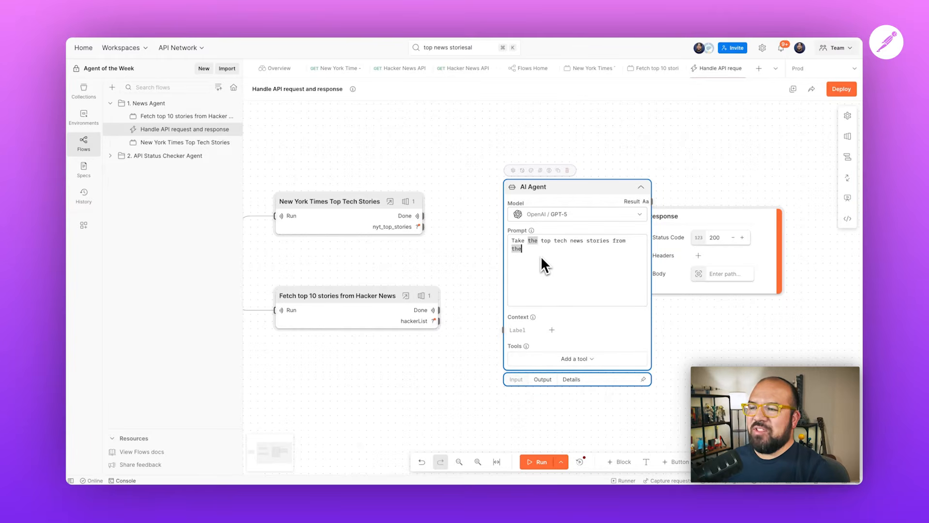
type("N")
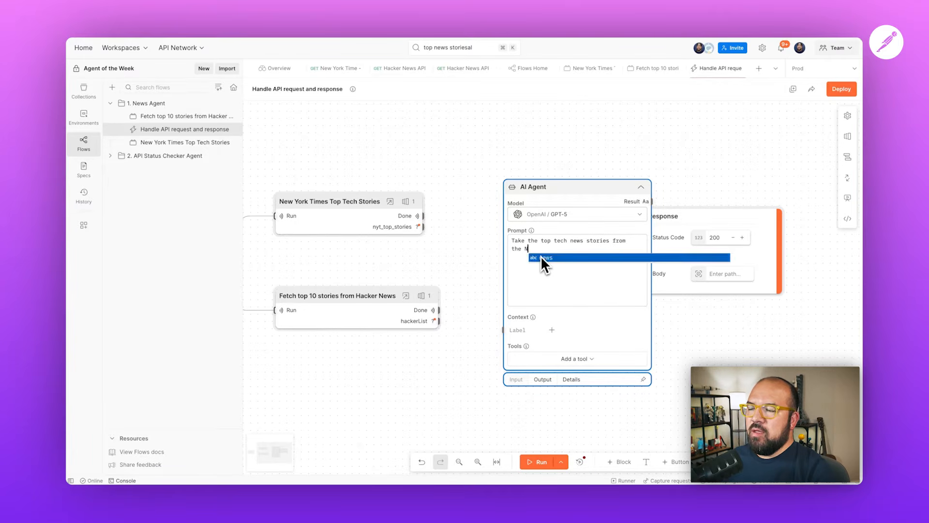
type("ew York Times")
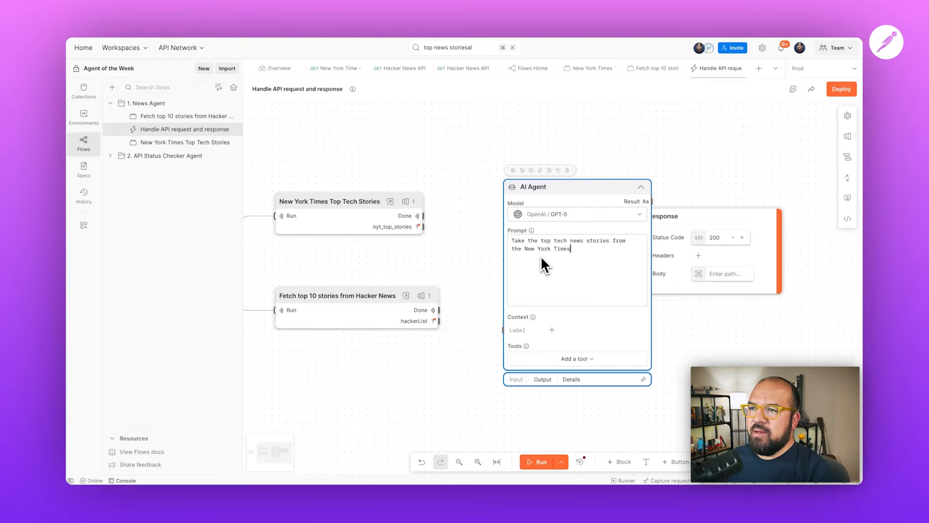
type(" API and th")
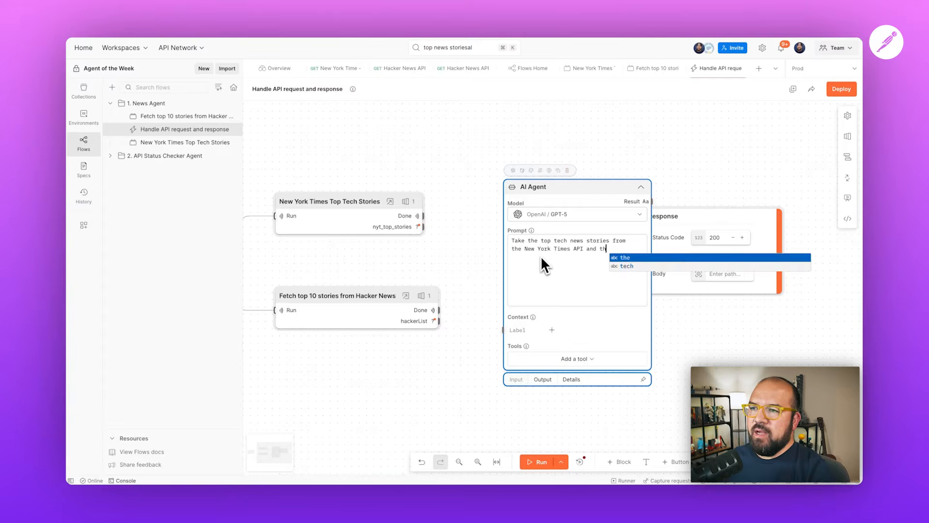
type("e top news ")
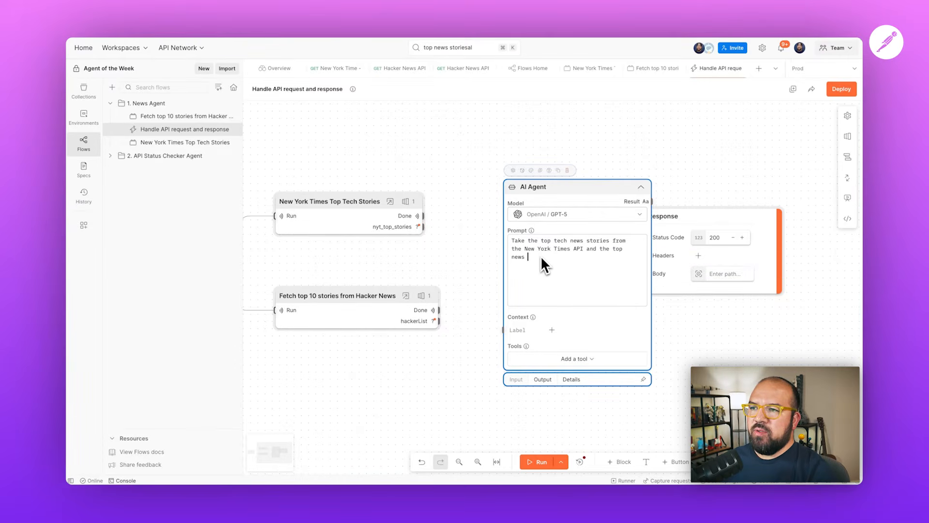
type("stories from H")
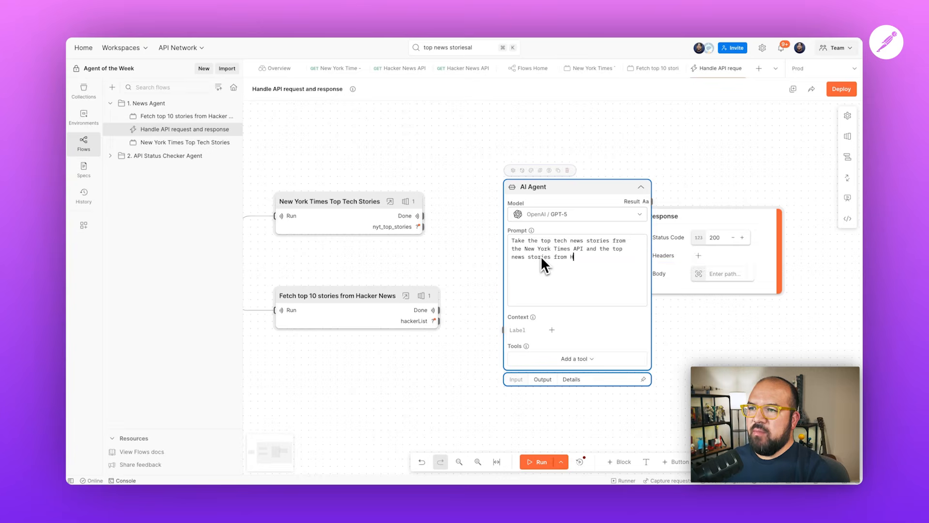
type("acker News and p")
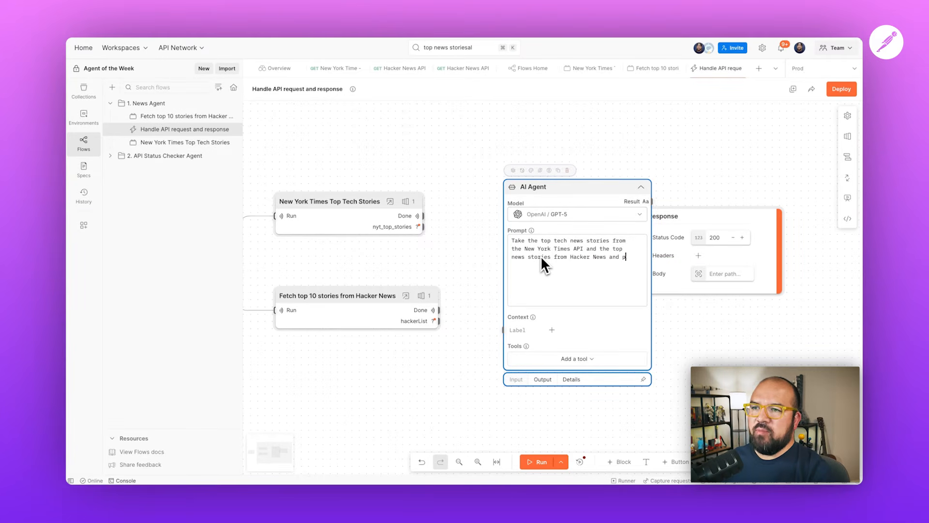
type("rovide me a combined l")
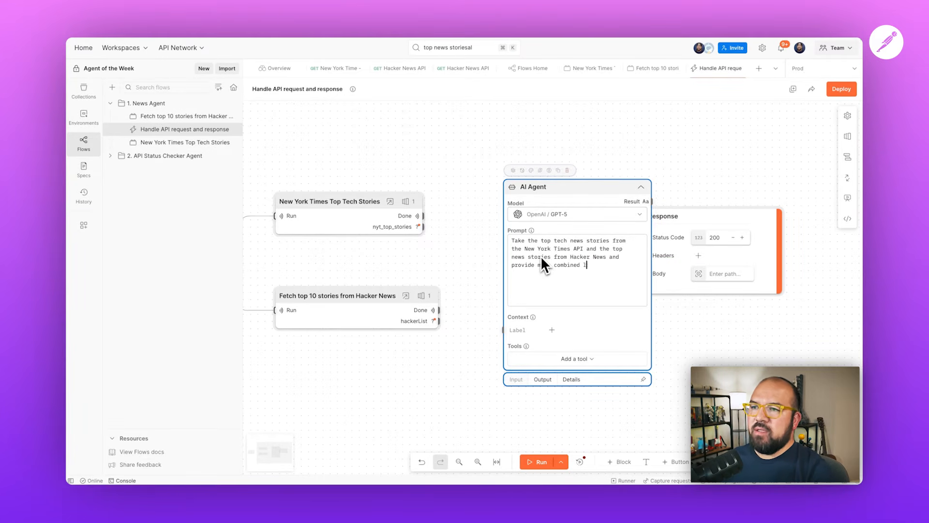
type("ist with titles ")
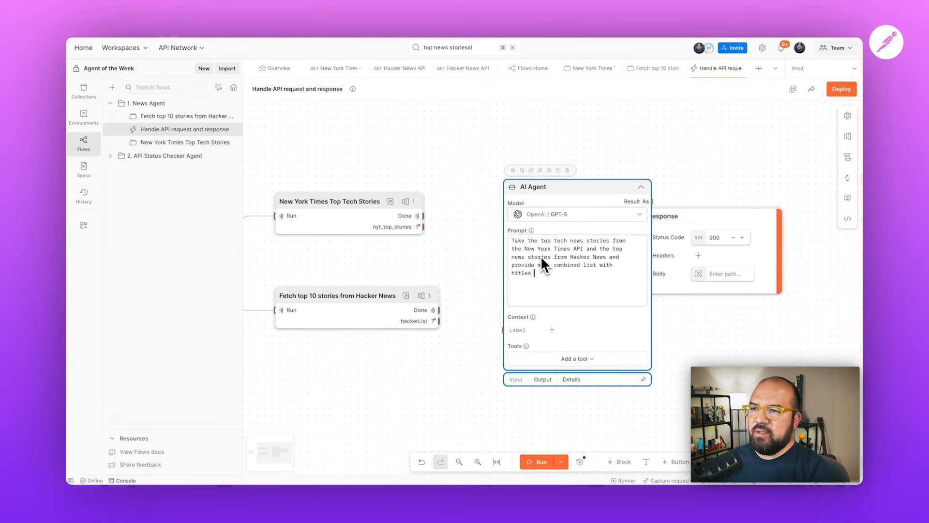
type("and links that I")
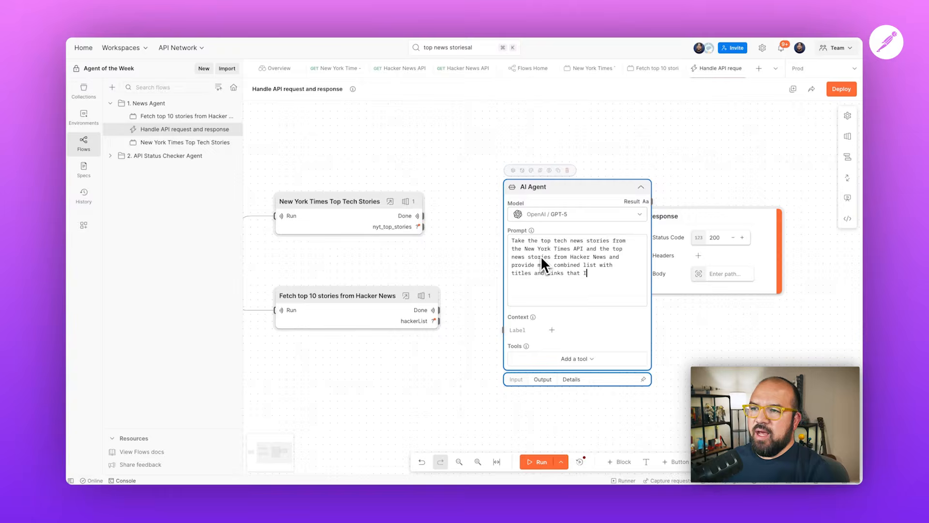
type(" can follow")
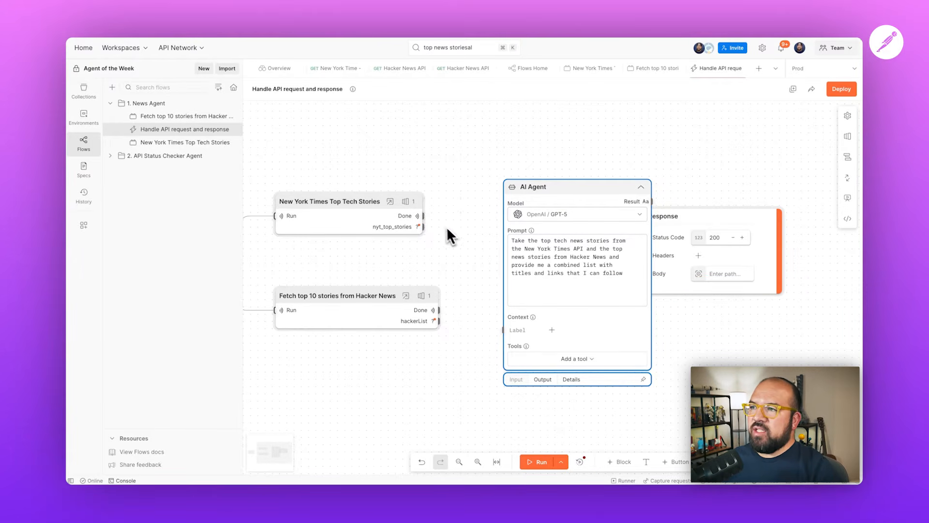
Wire nyt_top_stories and hackerList into the agent's Context ports and add a 'HackerNews: {{Context2}}' prompt line.
left_click_drag(424, 225, 504, 332)
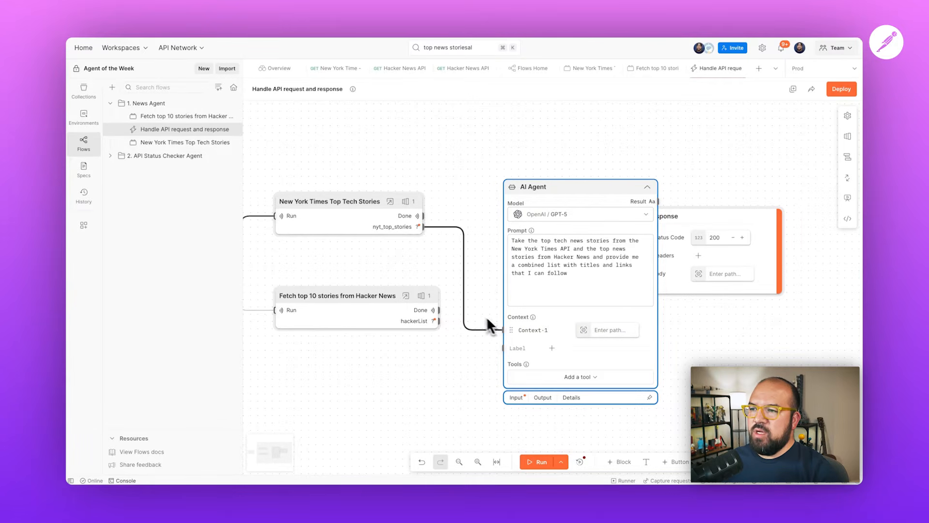
left_click_drag(442, 315, 504, 348)
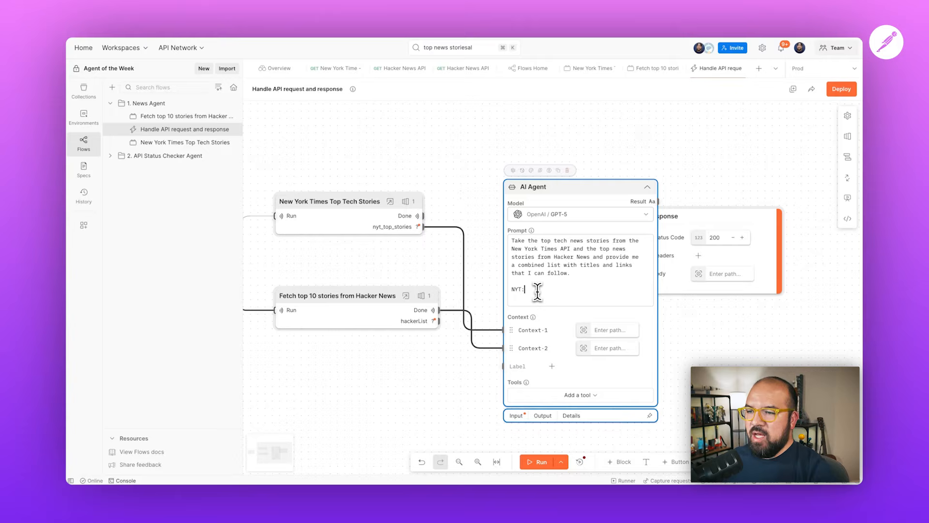
type("n")
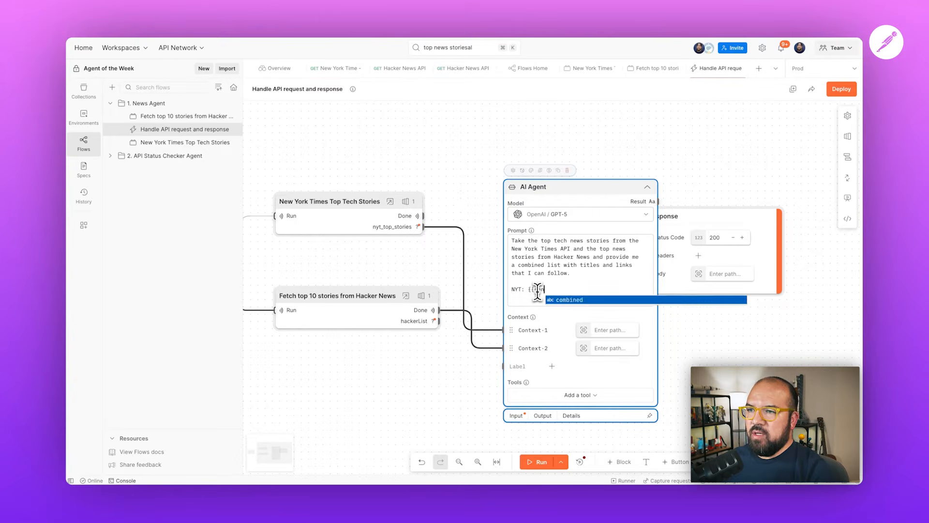
key("BackSpace")
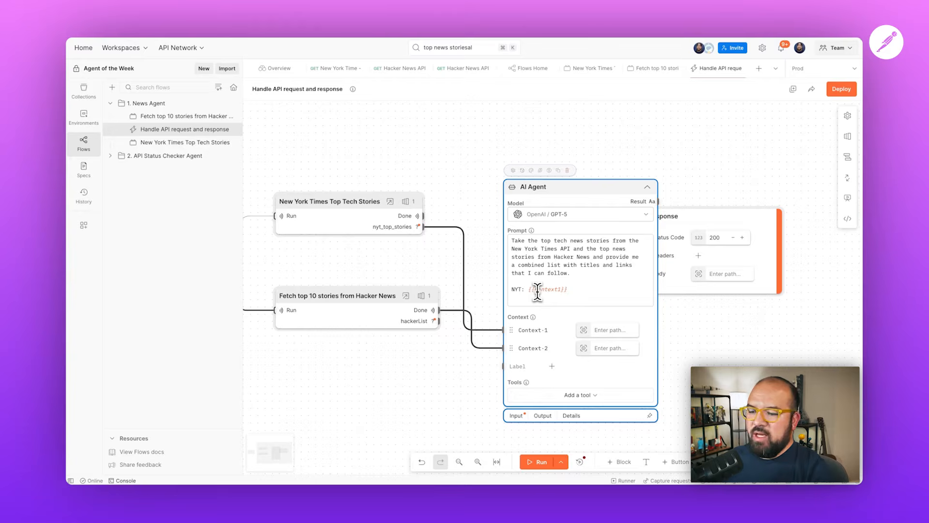
key("Return")
type("Hack")
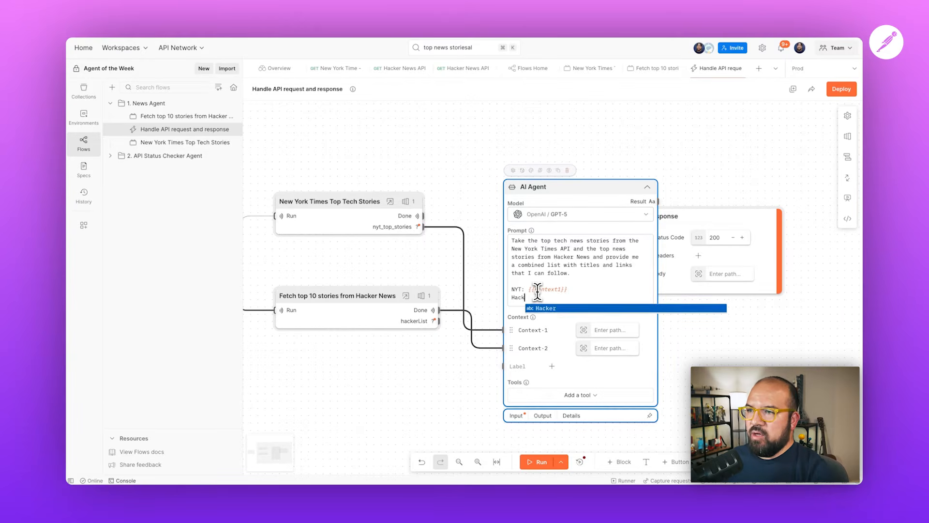
type("erN")
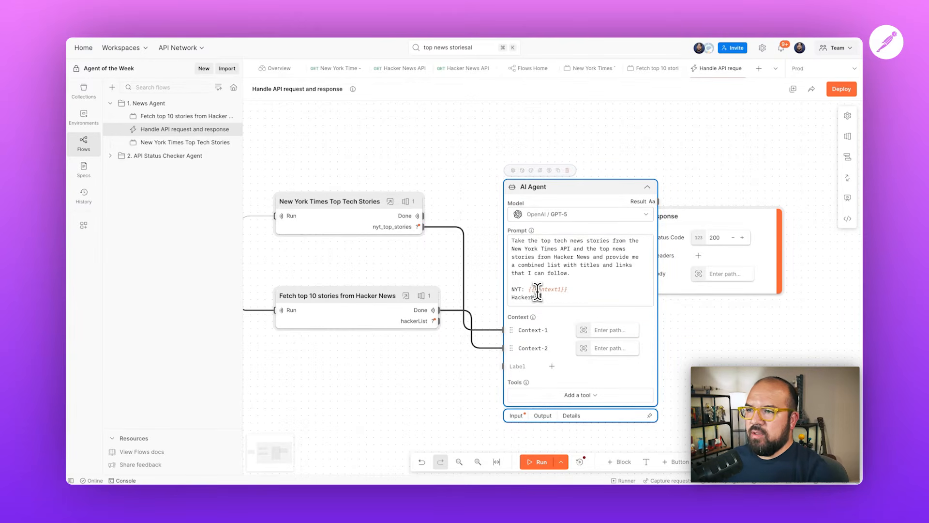
type("ews: {{")
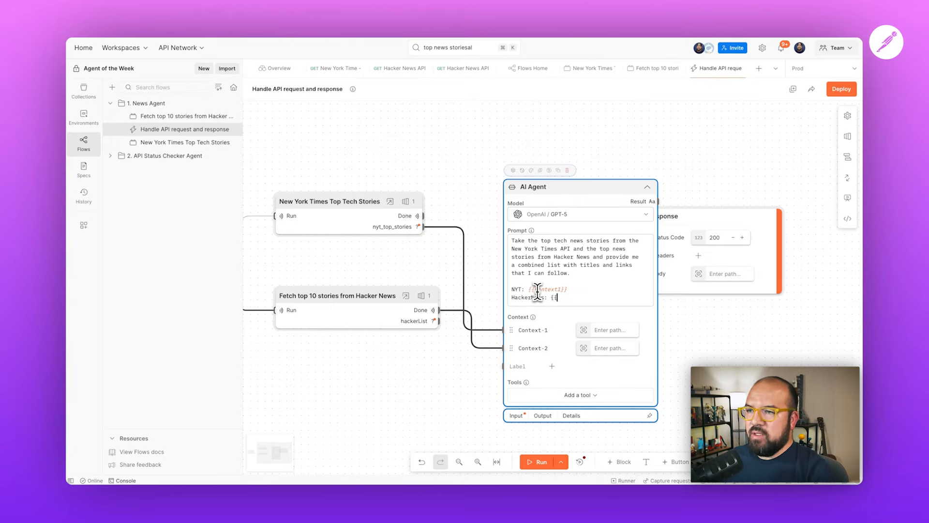
type("Context2")
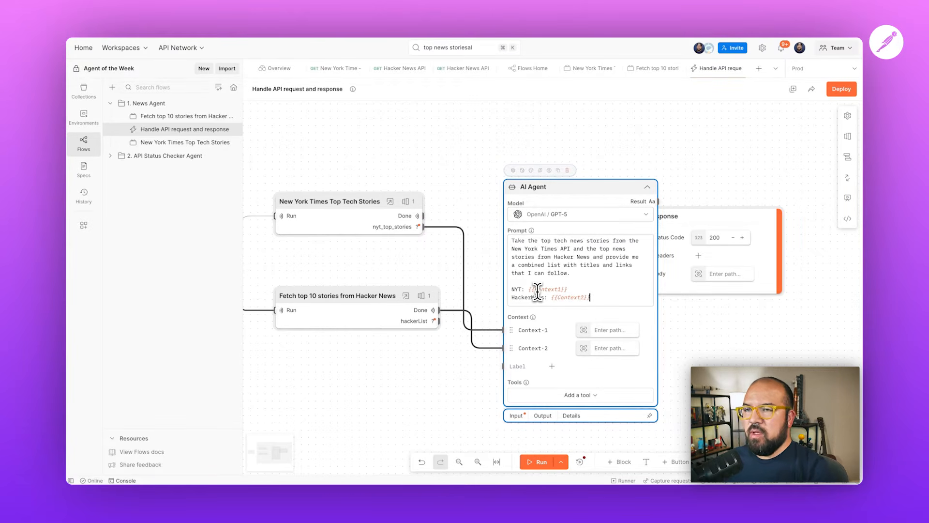
Shift the Response node right of the AI Agent and run the complete flow.
left_click_drag(691, 215, 739, 215)
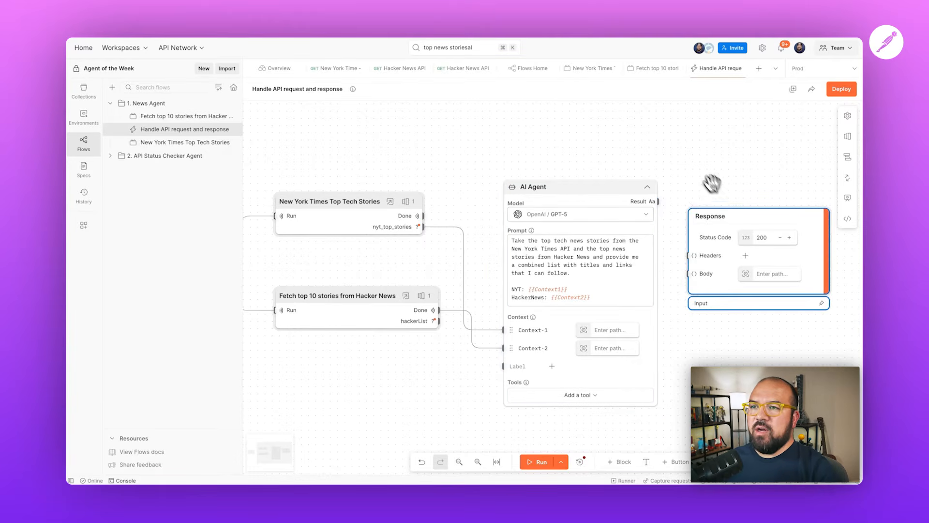
scroll(711, 183, "right", 3)
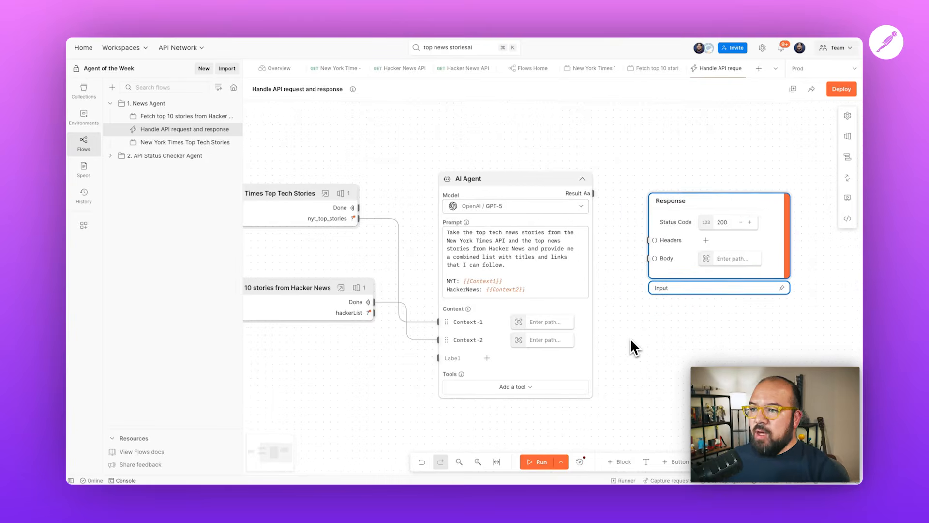
scroll(630, 338, "down", 1)
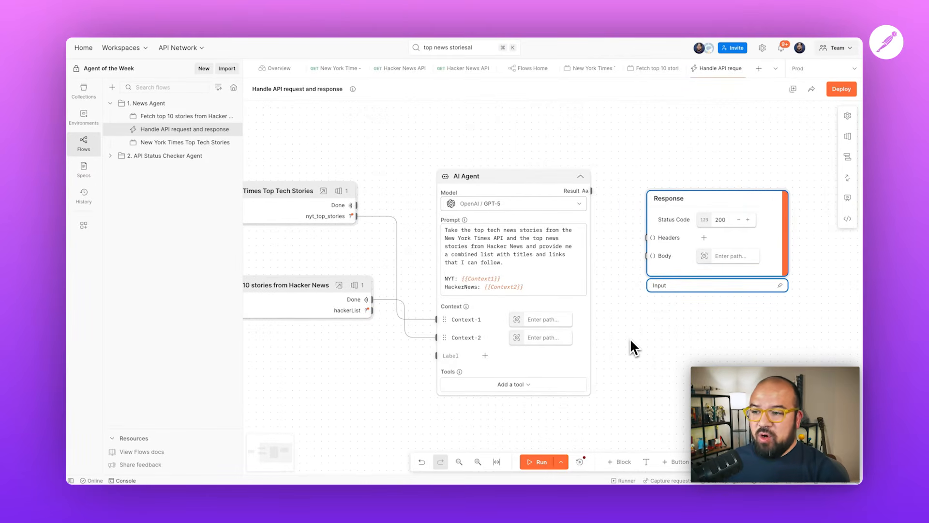
left_click(539, 461)
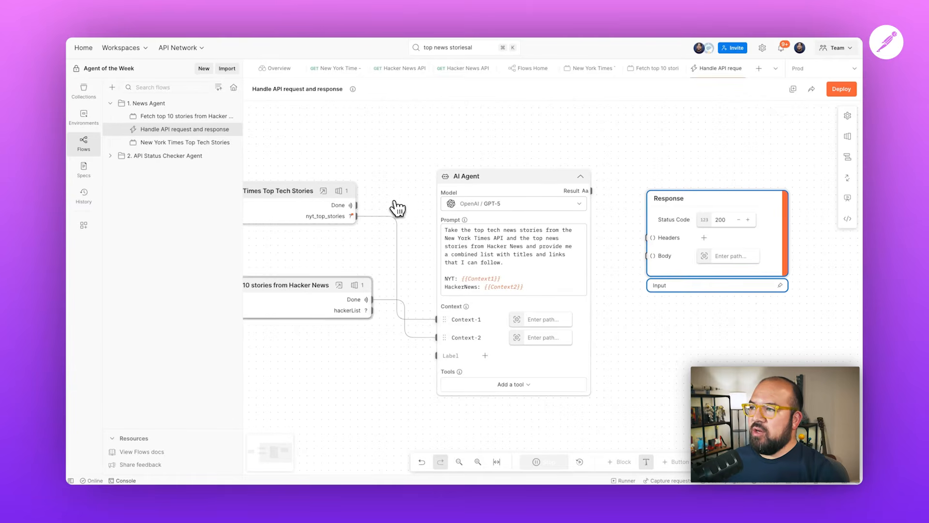
scroll(391, 198, "left", 2)
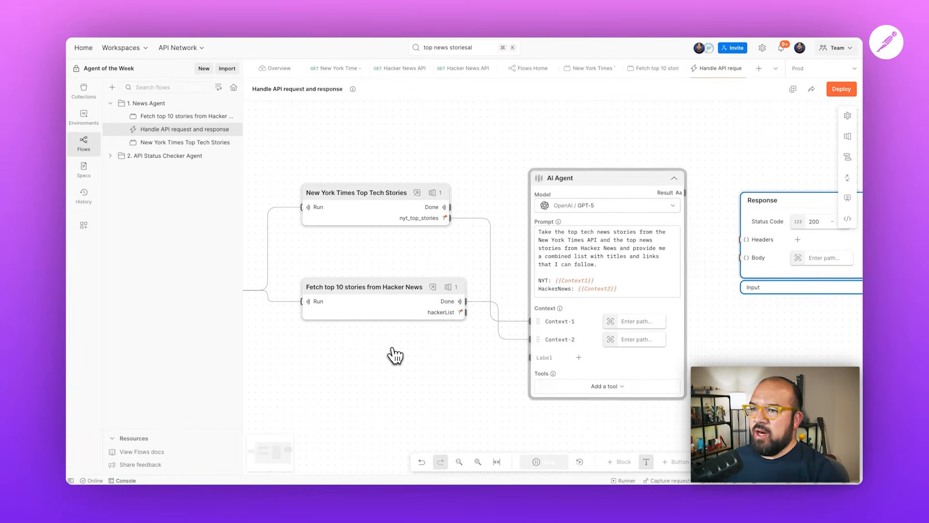
scroll(394, 353, "right", 3)
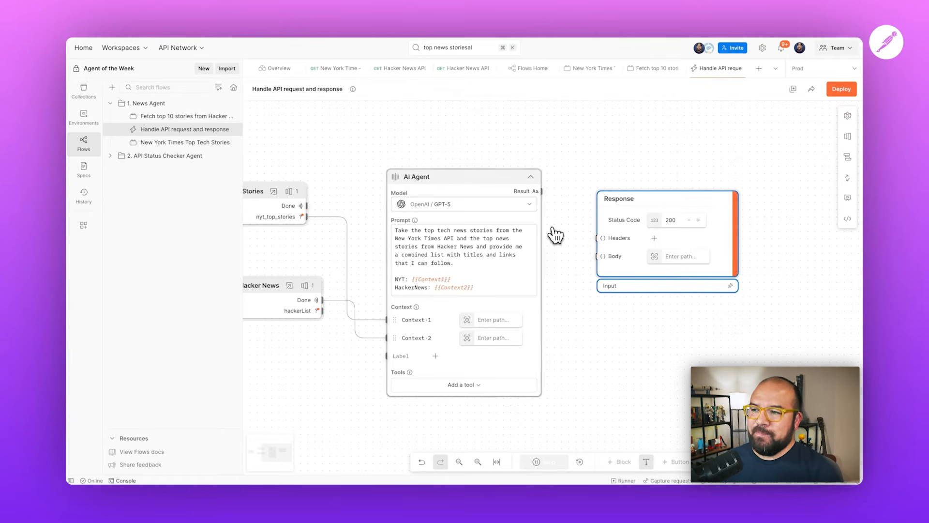
left_click(527, 413)
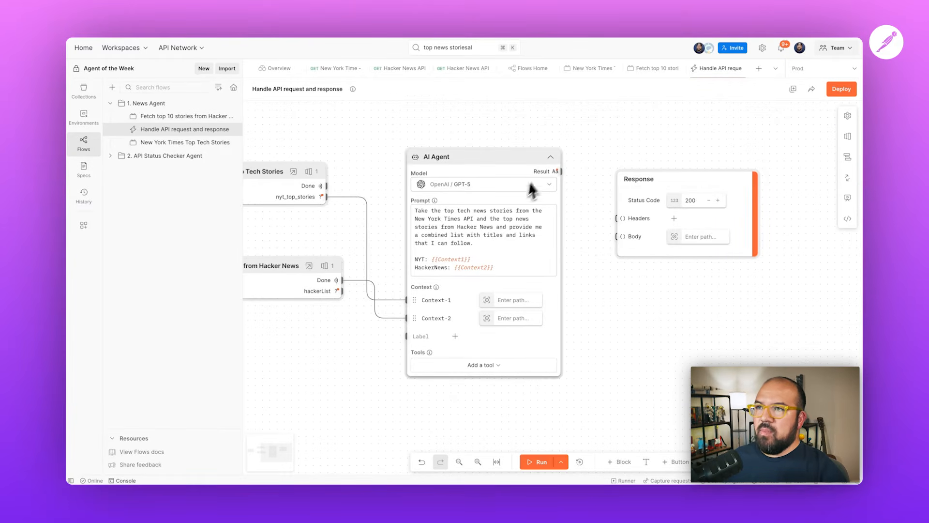
Inspect the AI Agent's output and Input tab: Context 1 holds a 6-key body, Context 2 is empty.
left_click(546, 176)
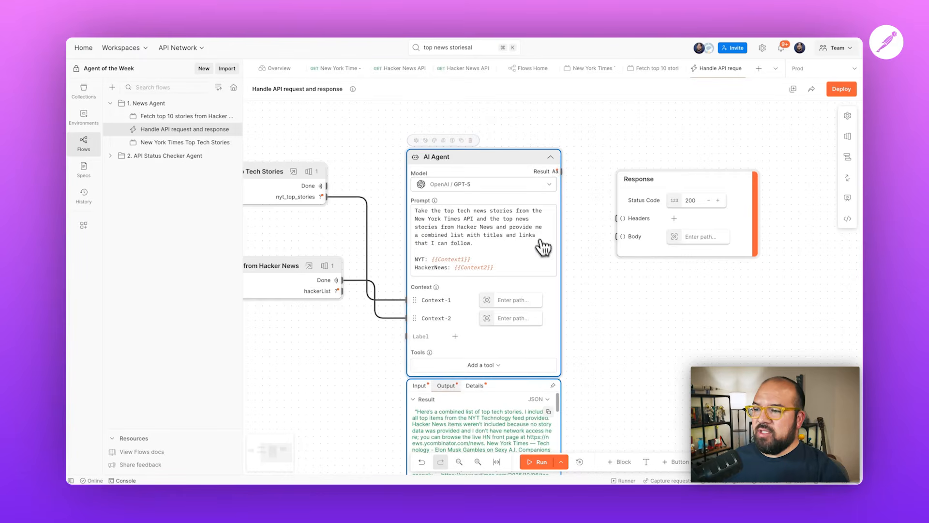
scroll(562, 257, "down", 3)
scroll(579, 269, "down", 1)
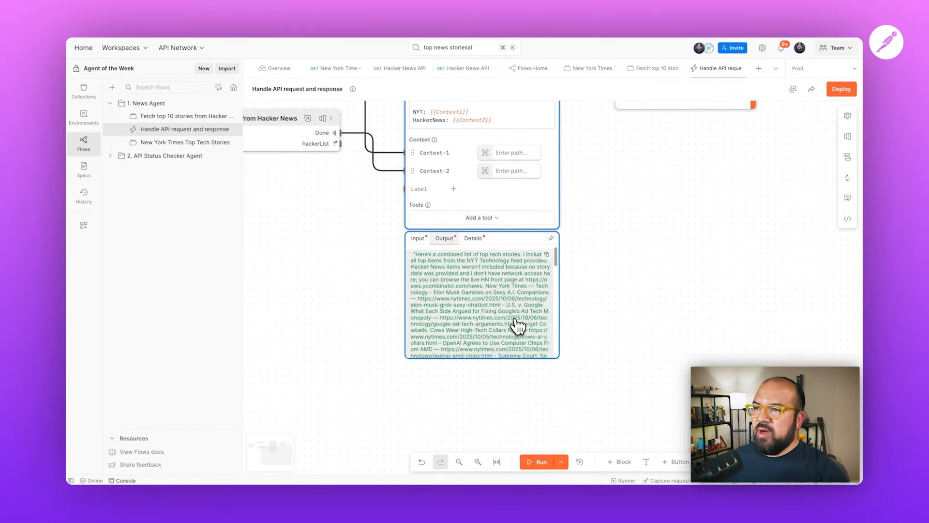
scroll(518, 326, "down", 3)
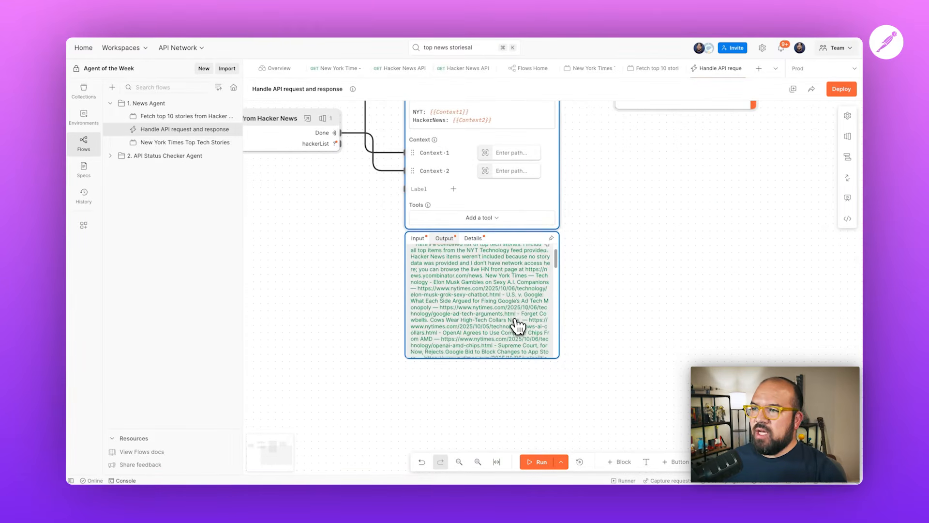
scroll(518, 326, "down", 10)
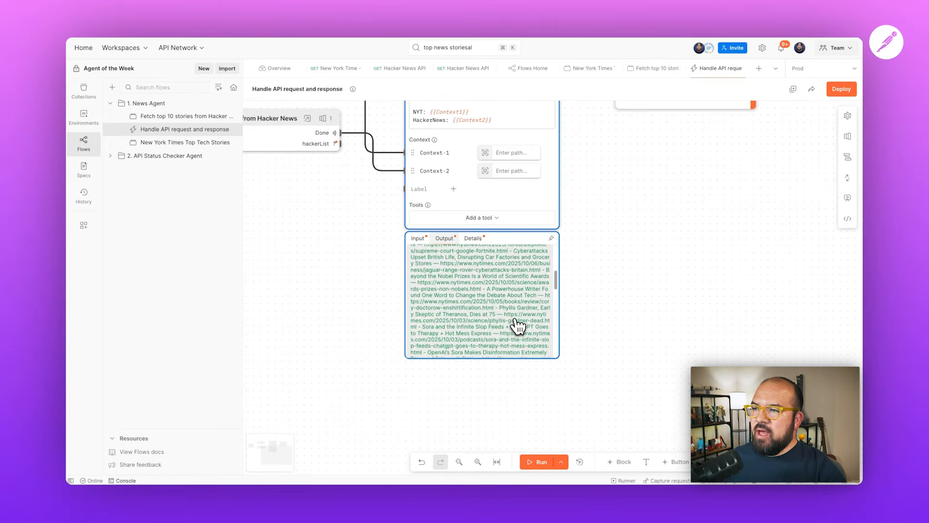
scroll(518, 326, "down", 10)
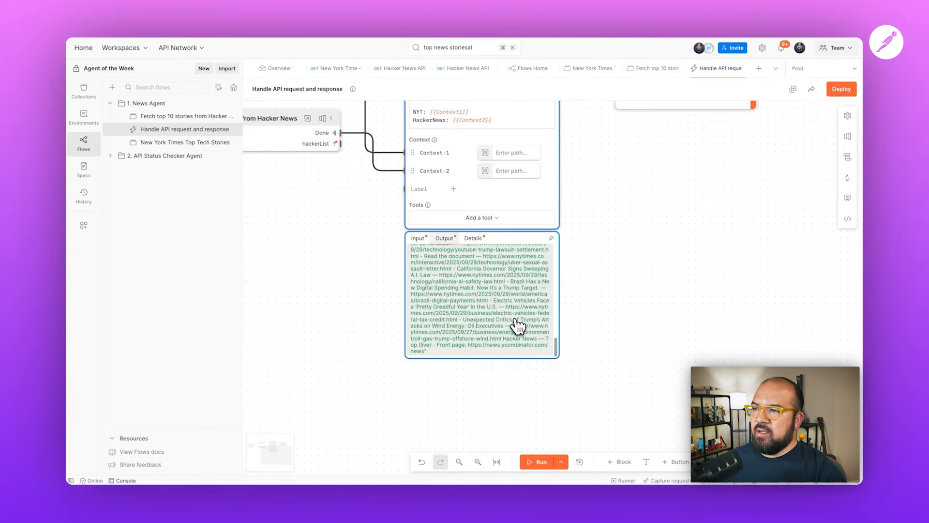
scroll(518, 326, "up", 5)
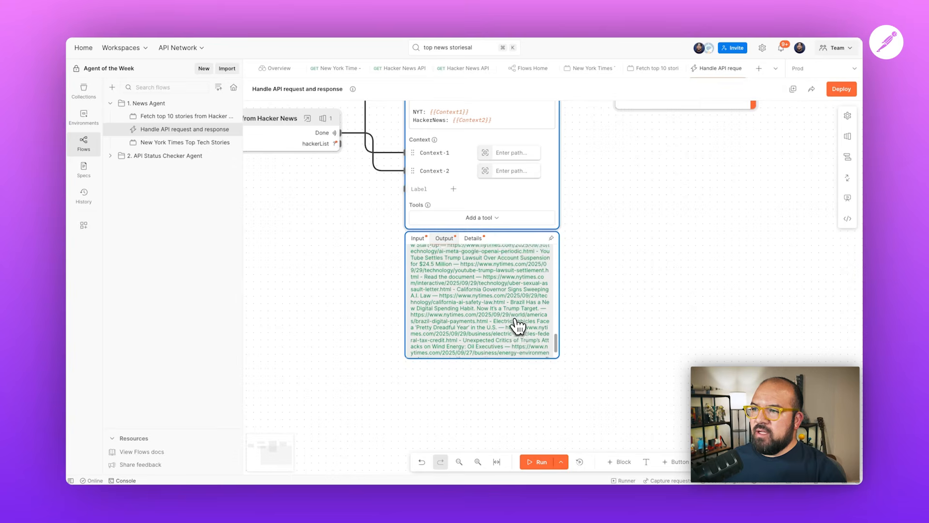
scroll(518, 326, "up", 15)
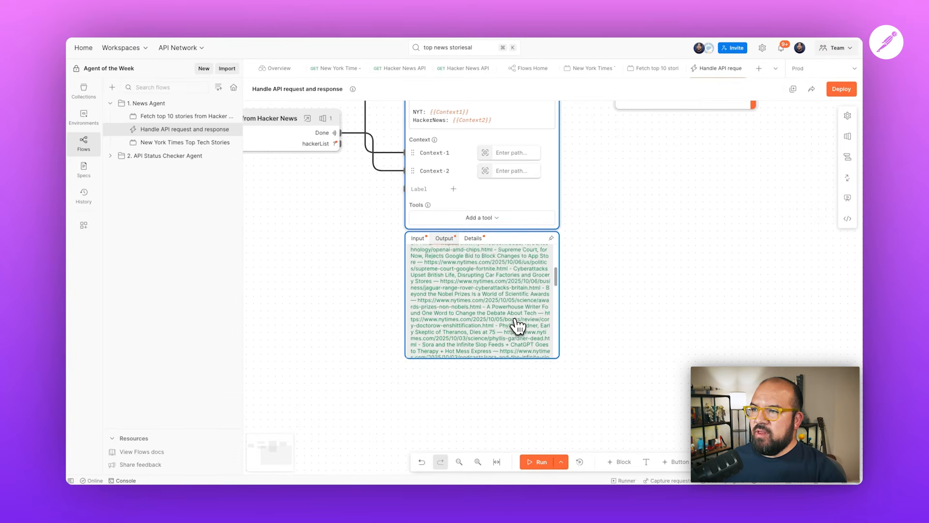
scroll(477, 312, "down", 1)
left_click(419, 239)
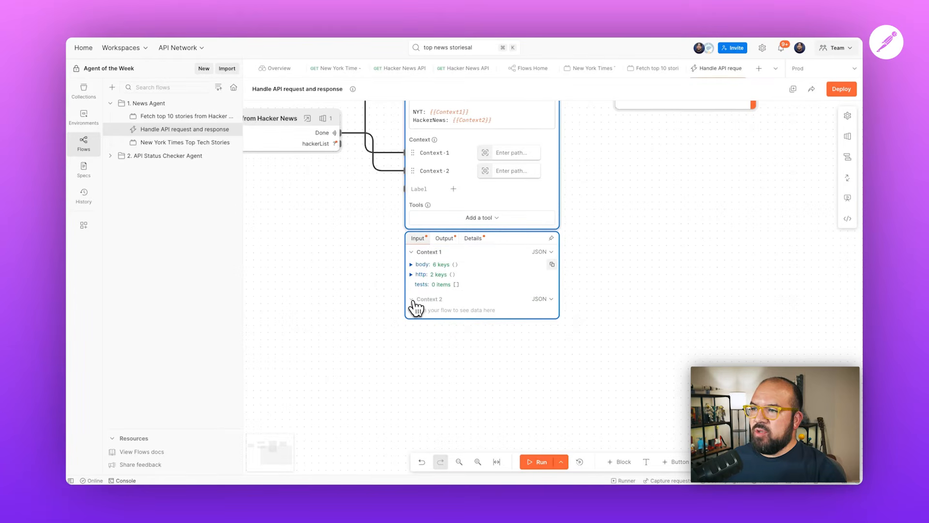
scroll(376, 272, "up", 5)
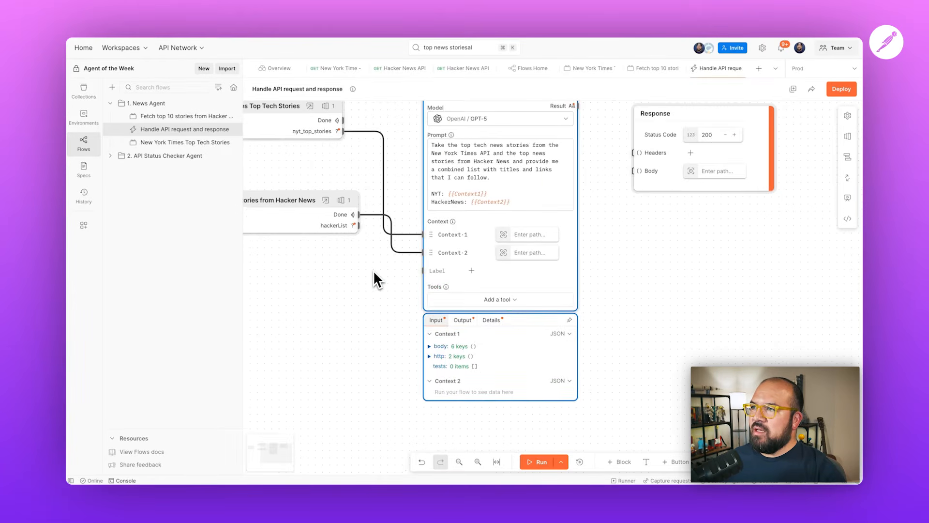
scroll(364, 216, "up", 2)
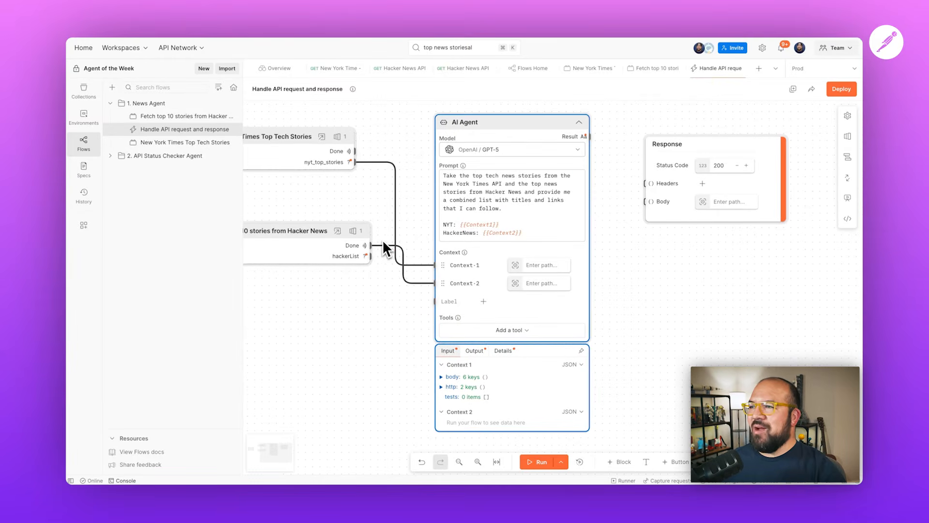
Replace the Done→Context 2 wire with hackerList and set the agent's model to GPT-4.1.
left_click(404, 265)
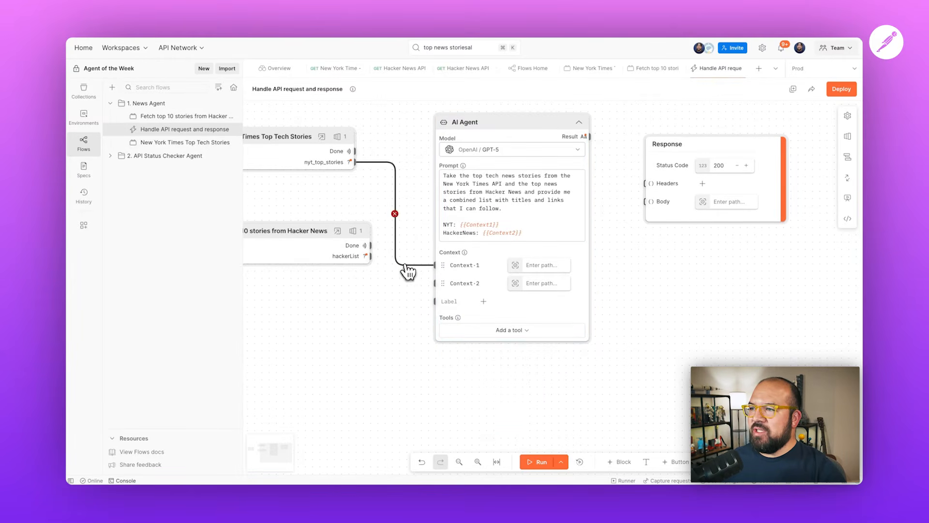
left_click_drag(371, 257, 436, 286)
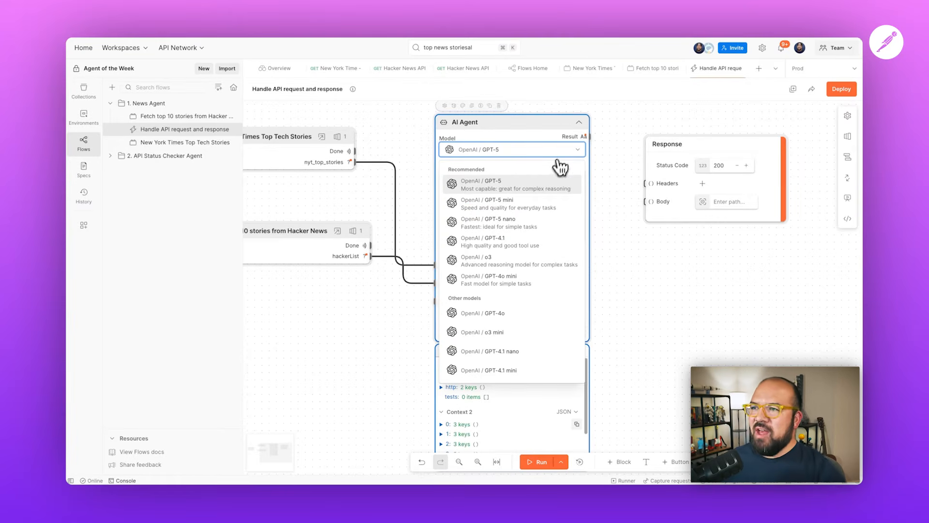
left_click(524, 248)
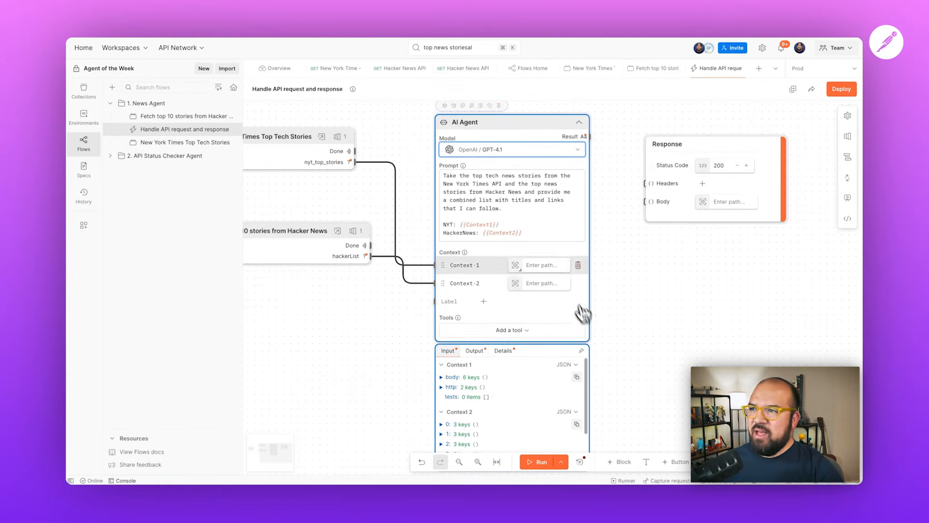
scroll(624, 349, "down", 3)
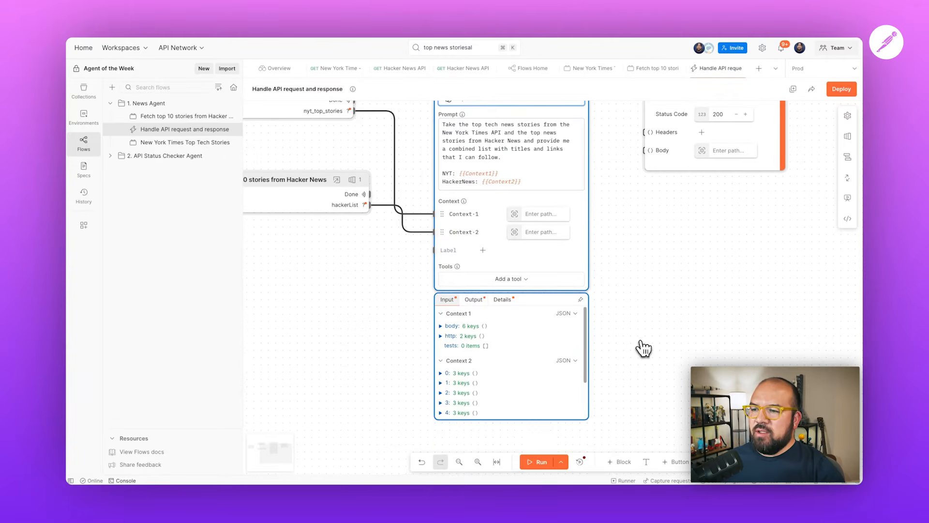
Rerun the flow and open nyt_top_stories, showing a 6-key body, 2-key http and no tests.
left_click(538, 461)
scroll(386, 266, "up", 6)
scroll(386, 266, "left", 9)
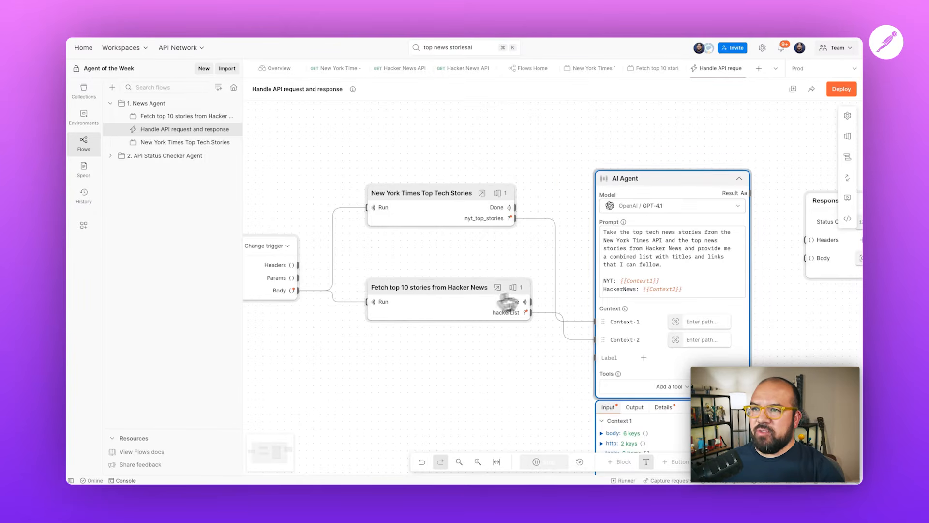
scroll(547, 259, "right", 3)
scroll(547, 259, "right", 7)
scroll(557, 265, "down", 3)
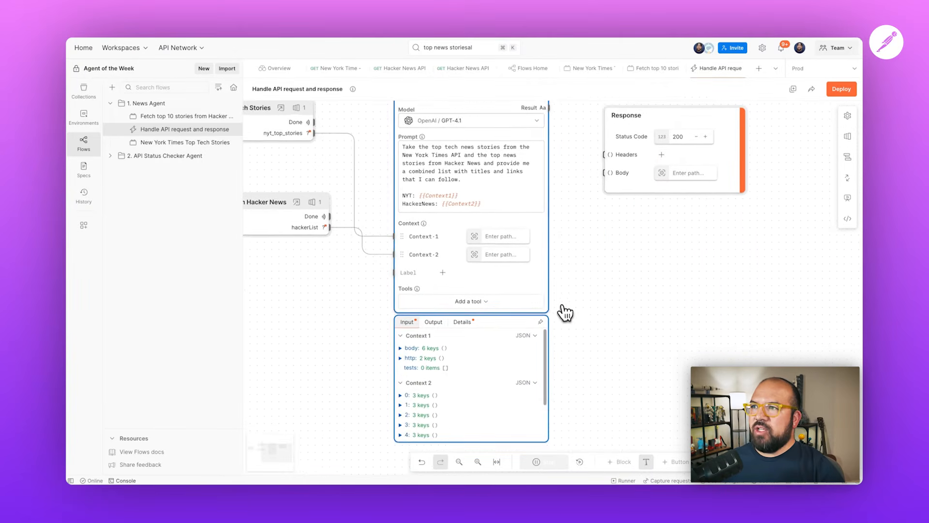
scroll(565, 312, "up", 3)
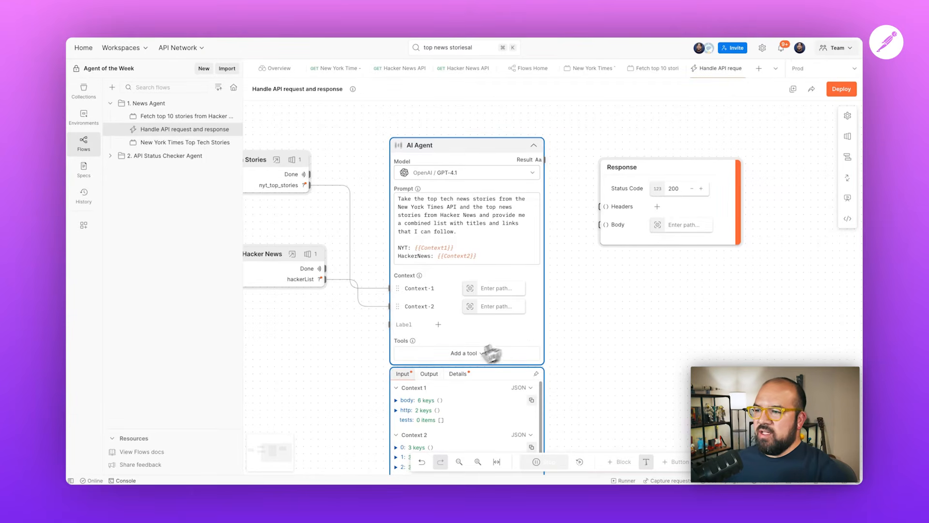
scroll(373, 380, "down", 2)
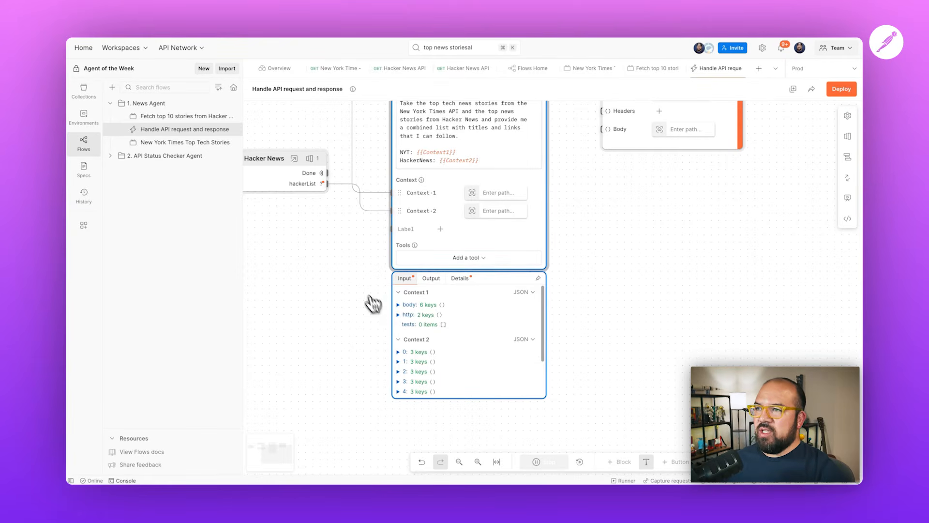
scroll(369, 301, "up", 3)
scroll(368, 308, "down", 2)
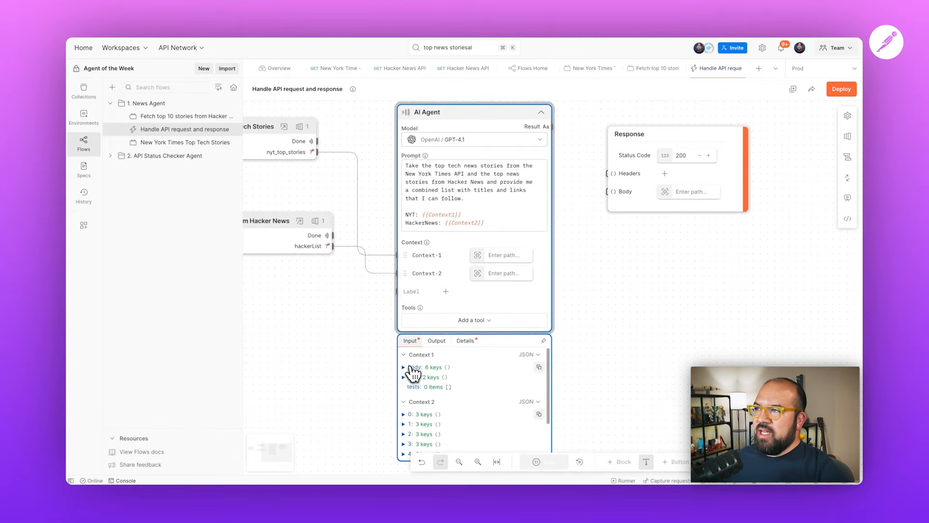
left_click(313, 156)
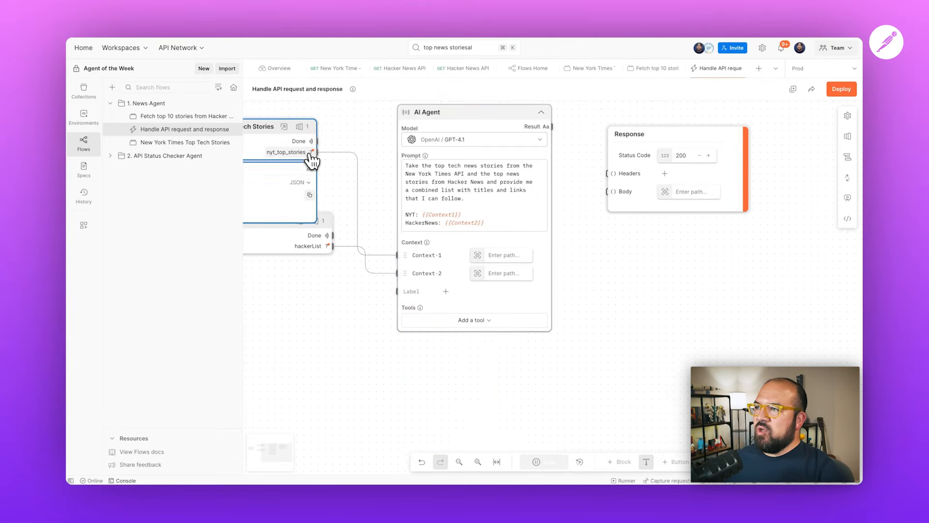
scroll(353, 338, "left", 5)
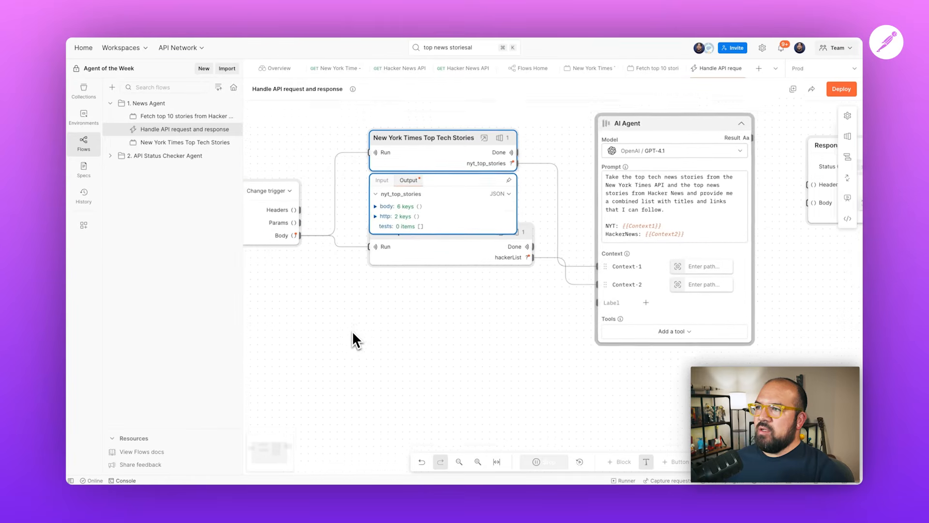
Pull the nyt_top_stories body field onto the canvas as its own body block beside the AI Agent.
left_click_drag(384, 219, 513, 225)
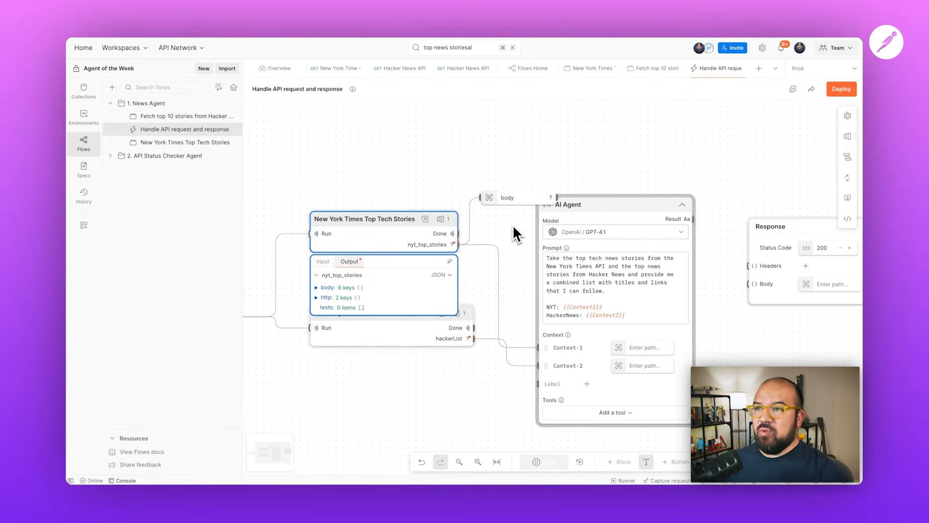
left_click(615, 204)
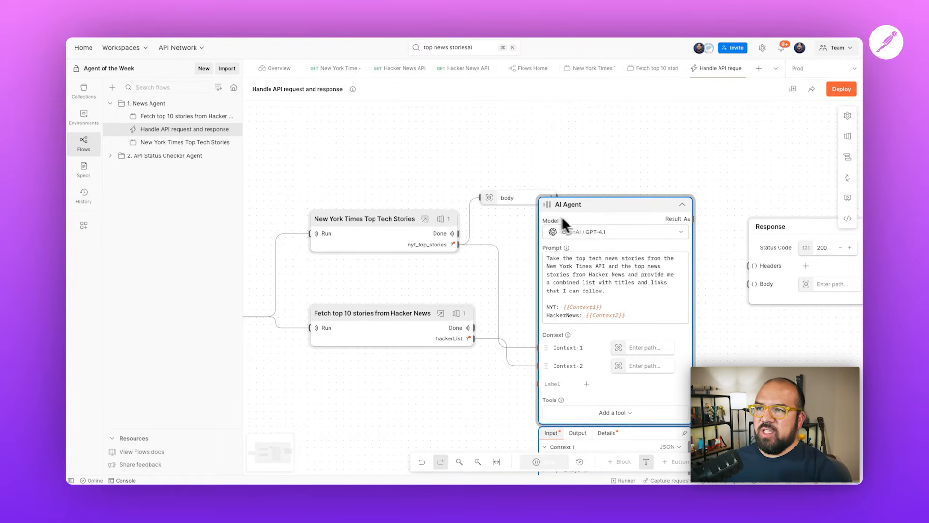
left_click_drag(545, 204, 527, 198)
scroll(526, 197, "right", 3)
left_click(470, 164)
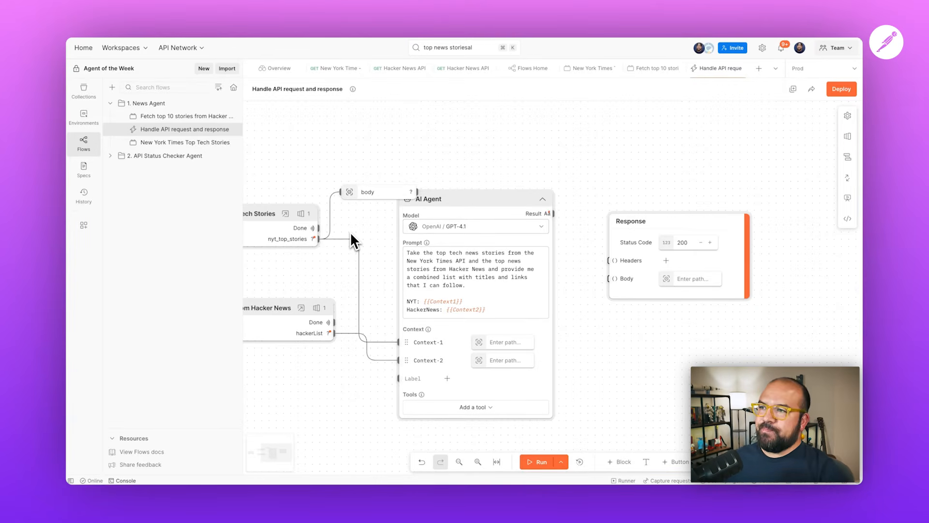
Review the AI Agent's linked list of NYT and Hacker News stories, then move the node right.
left_click(545, 215)
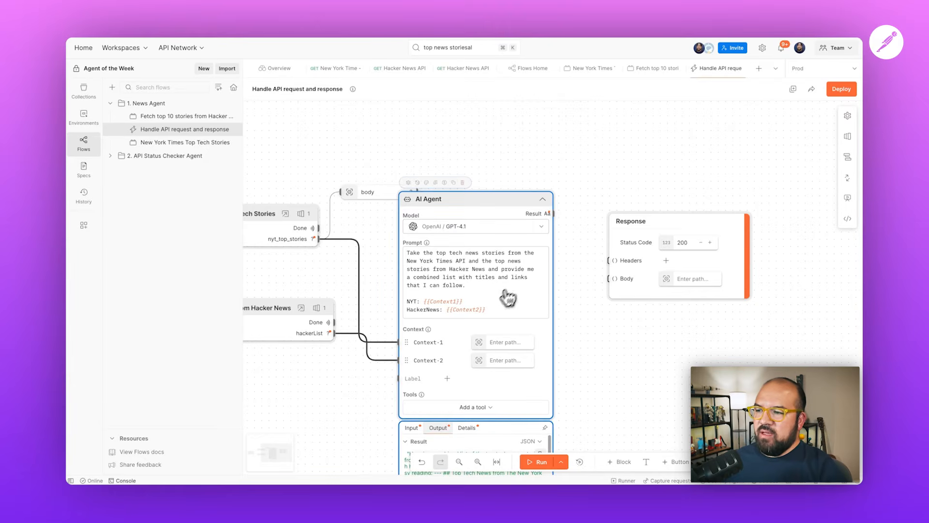
scroll(509, 298, "down", 3)
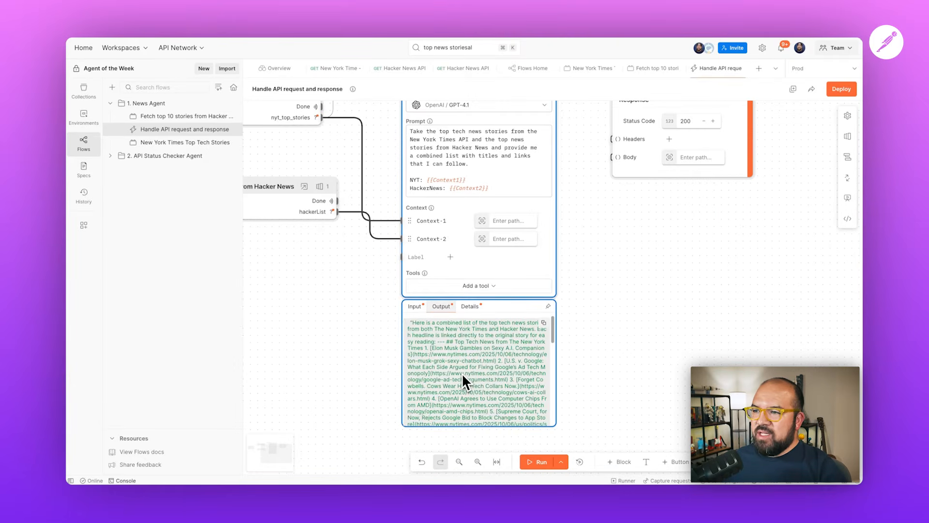
scroll(464, 378, "down", 3)
scroll(463, 379, "down", 5)
scroll(463, 377, "down", 3)
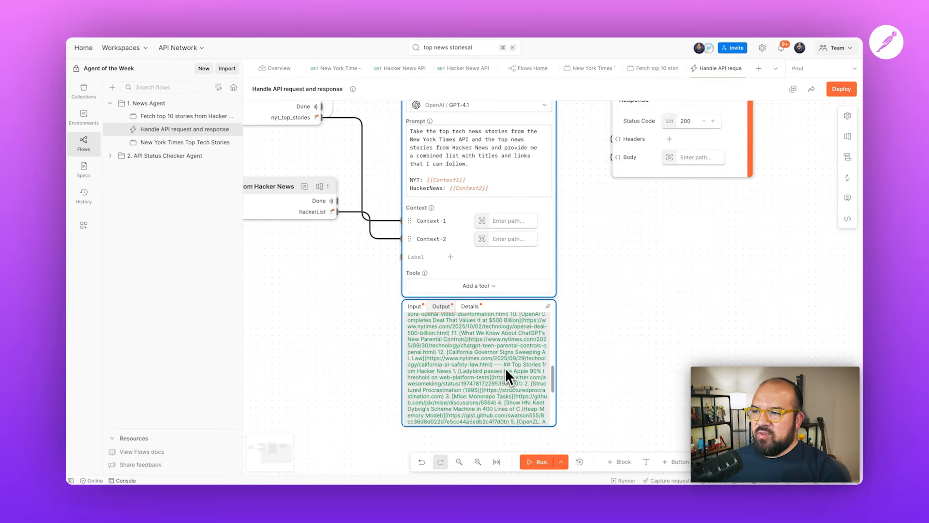
scroll(506, 369, "down", 3)
scroll(475, 151, "up", 2)
scroll(475, 154, "up", 1)
left_click_drag(478, 199, 540, 180)
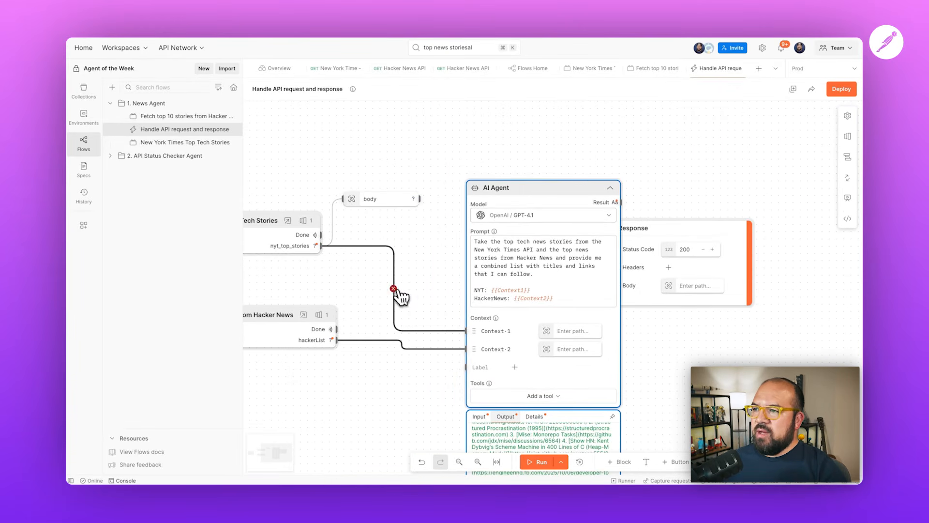
Replace the nyt_top_stories→Context-1 wire with the body block, and wire Result into Response Body.
left_click(403, 299)
key("Delete")
left_click_drag(348, 198, 352, 238)
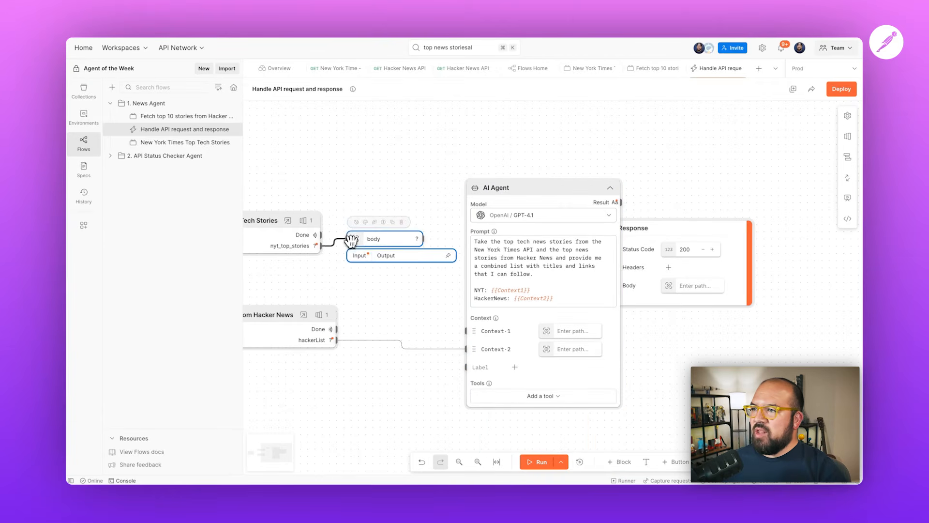
left_click_drag(423, 239, 466, 331)
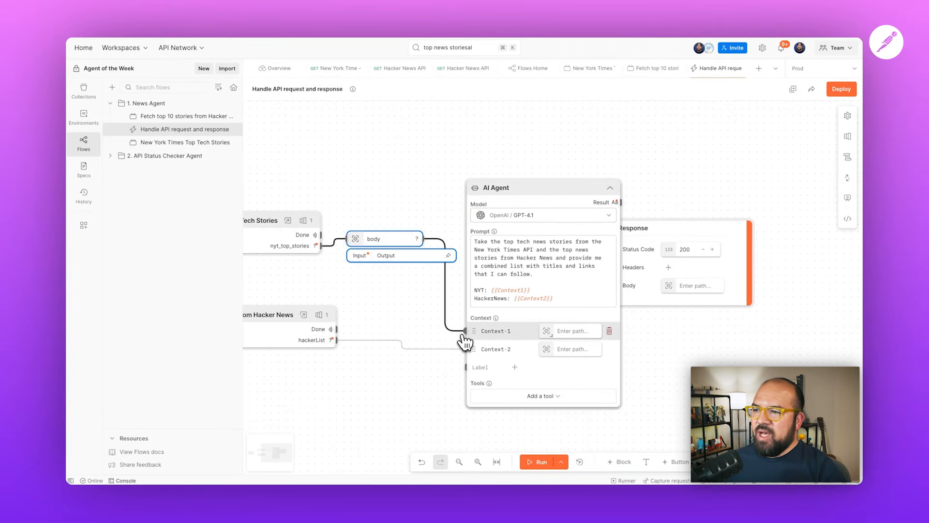
left_click_drag(686, 226, 755, 201)
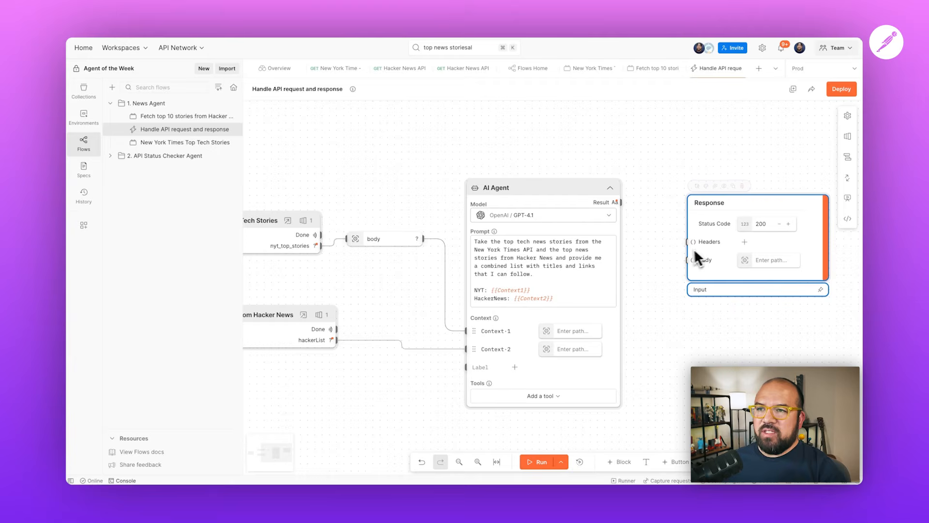
left_click_drag(623, 201, 688, 260)
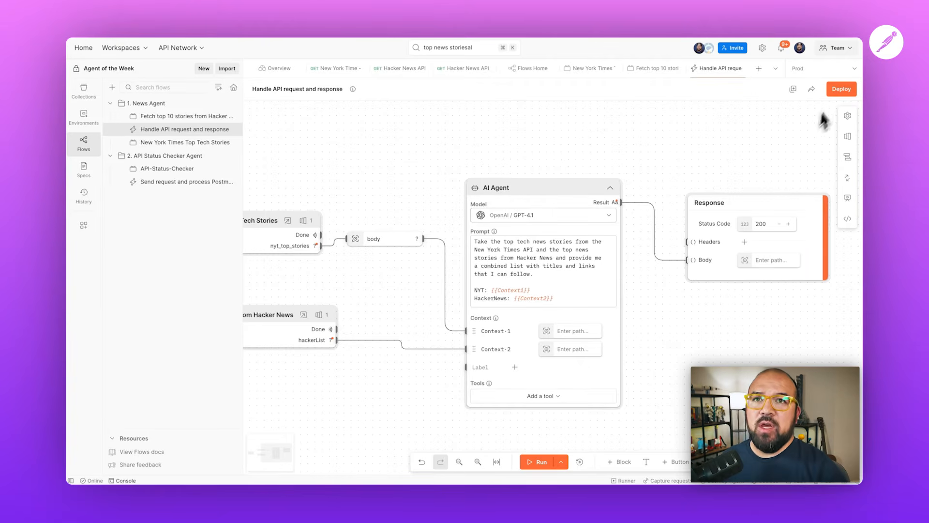
Deploy the flow as an action at the toolDefinition path with the 10s timeout.
left_click(841, 89)
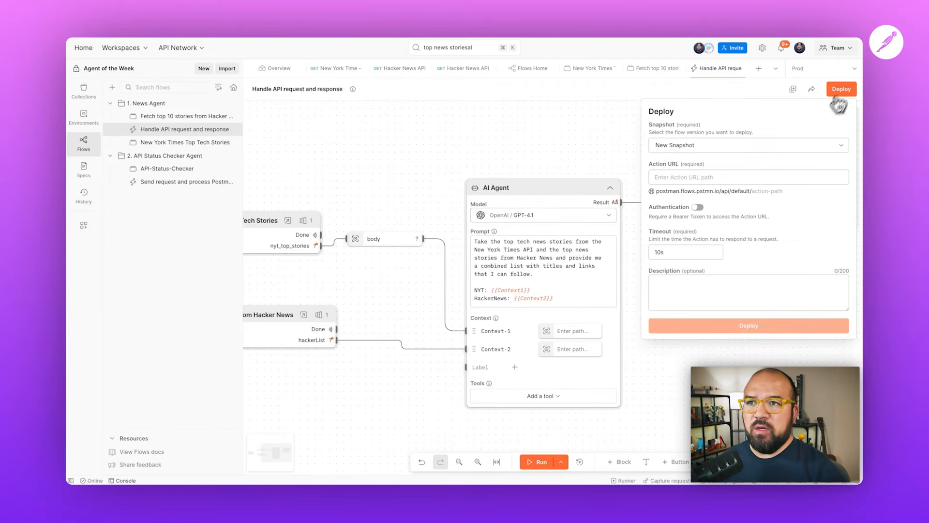
left_click(705, 177)
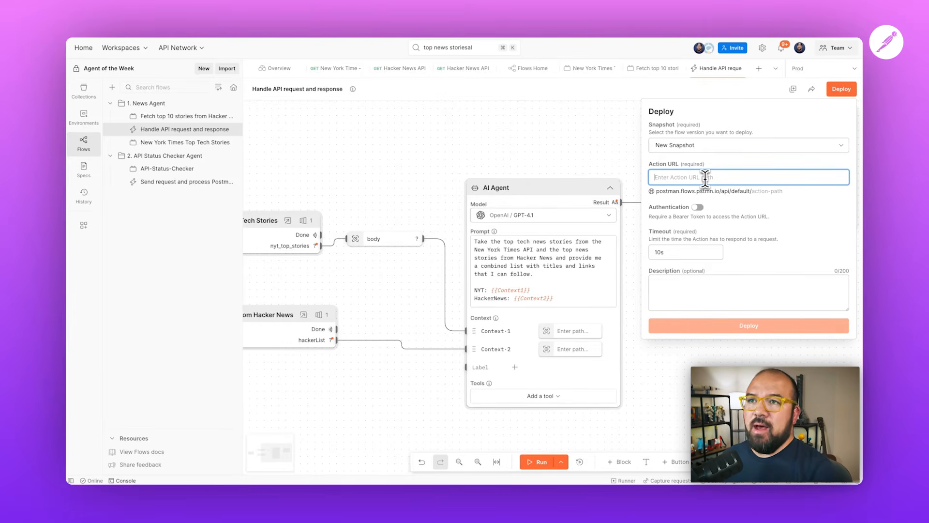
type("top")
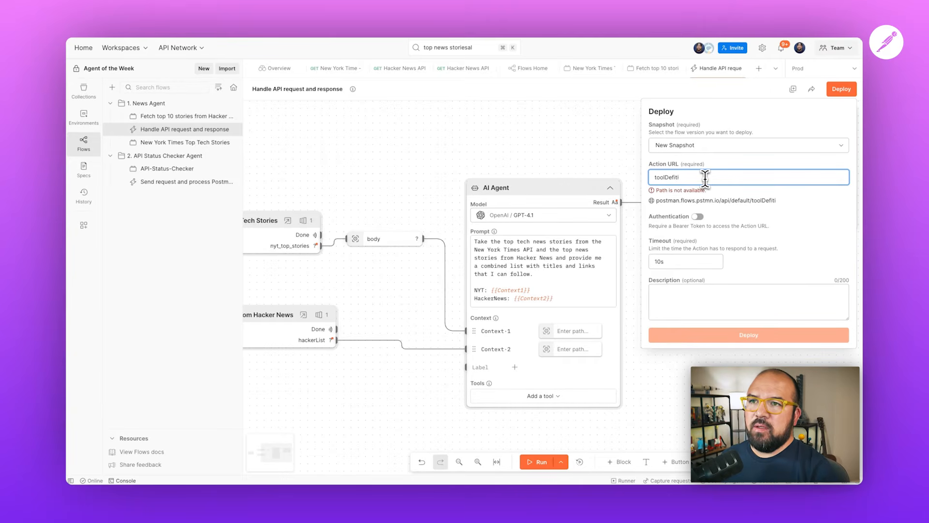
key("BackSpace")
key("BackSpace")
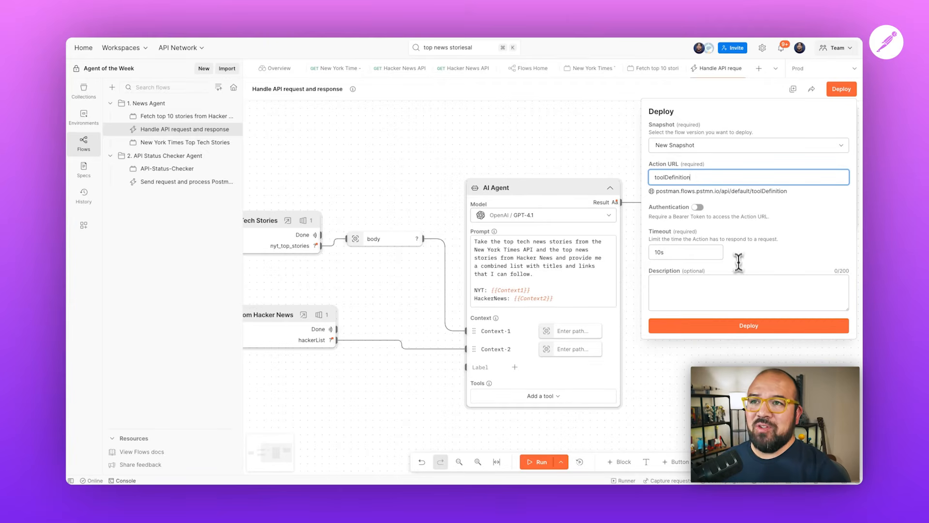
left_click(743, 326)
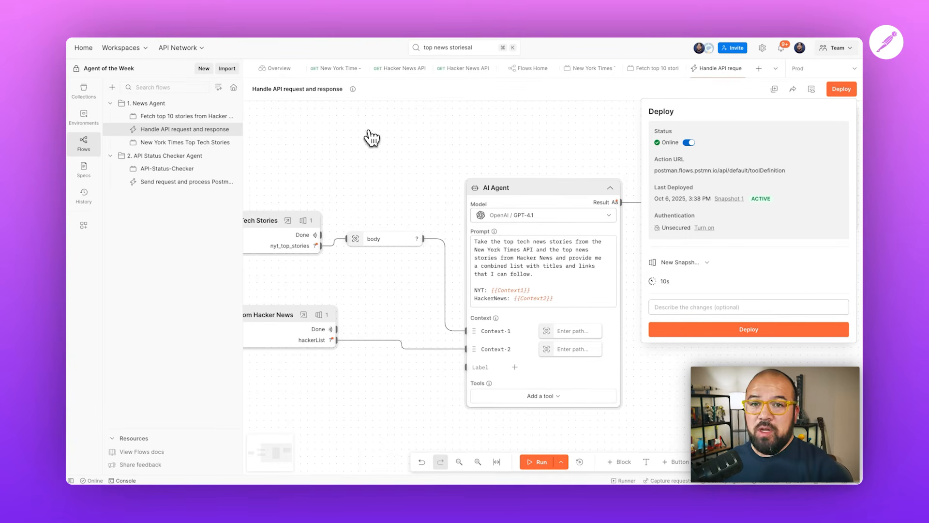
Create an MCP request for the pasted toolDefinition URL, get a 400 error, and return to the flow.
left_click(204, 68)
left_click(522, 190)
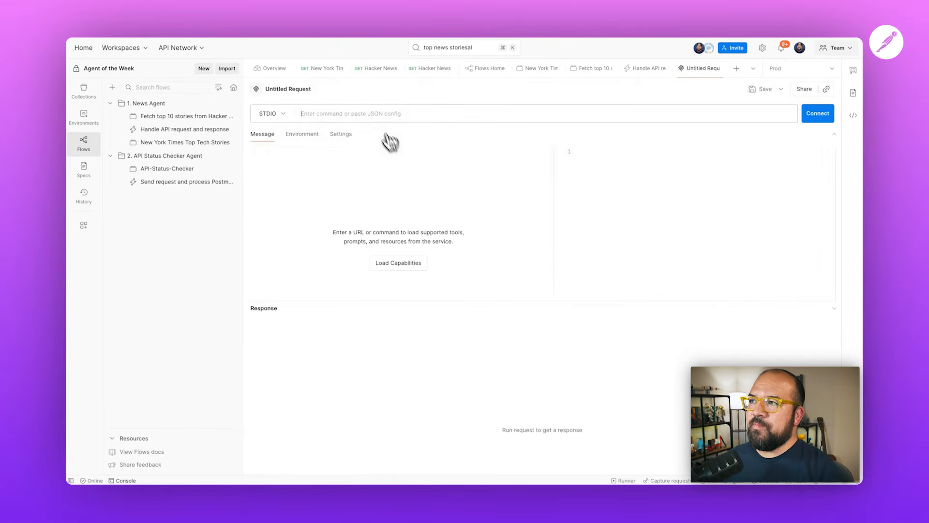
left_click(408, 109)
type("https://postman.flows.pstmn.io/api/default/toolDefinition")
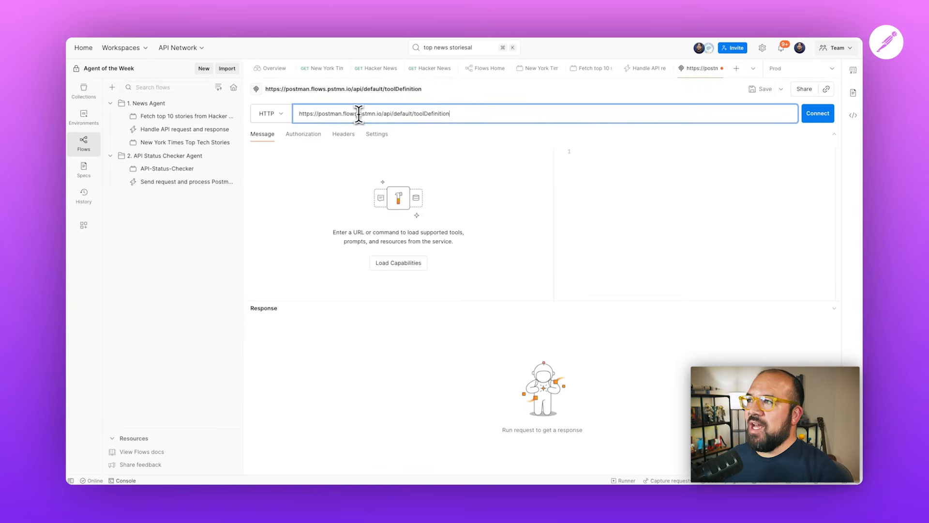
left_click(815, 116)
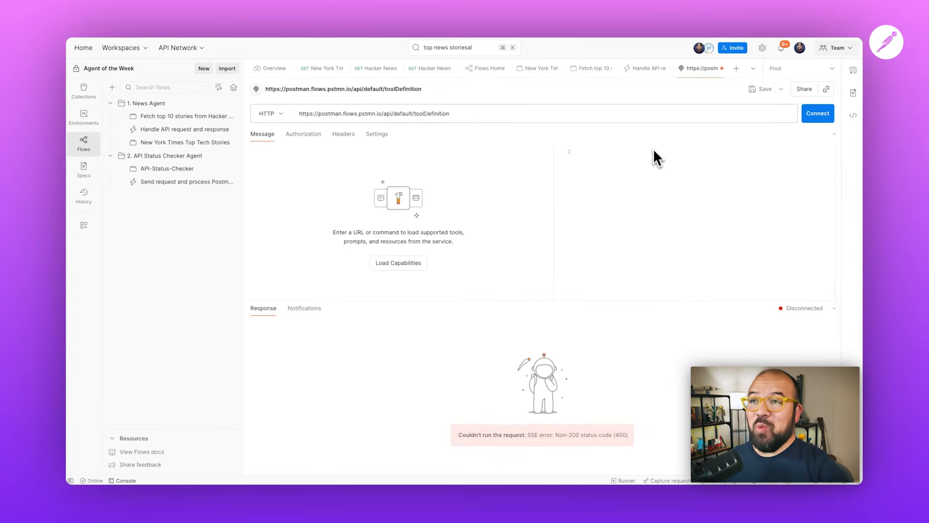
left_click(648, 68)
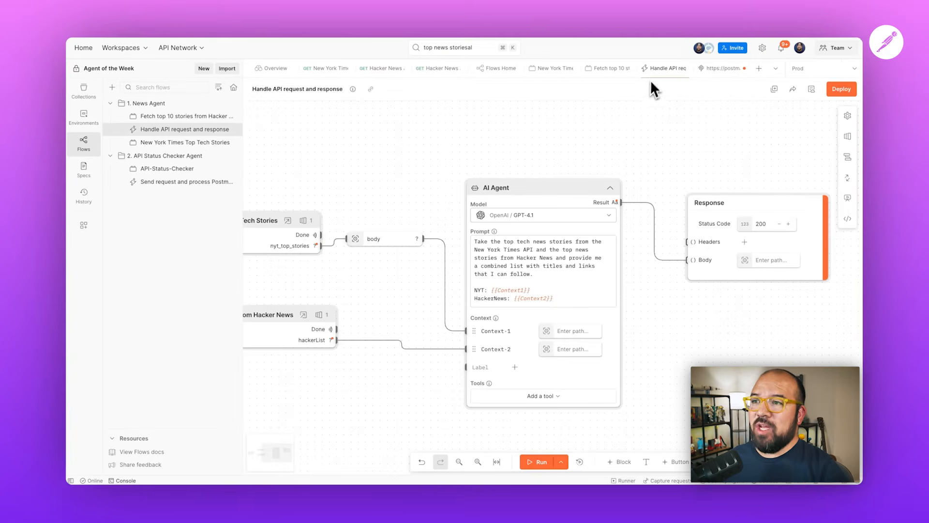
Pan the flow canvas to bring the Request Trigger's scenarios into view.
scroll(634, 130, "right", 5)
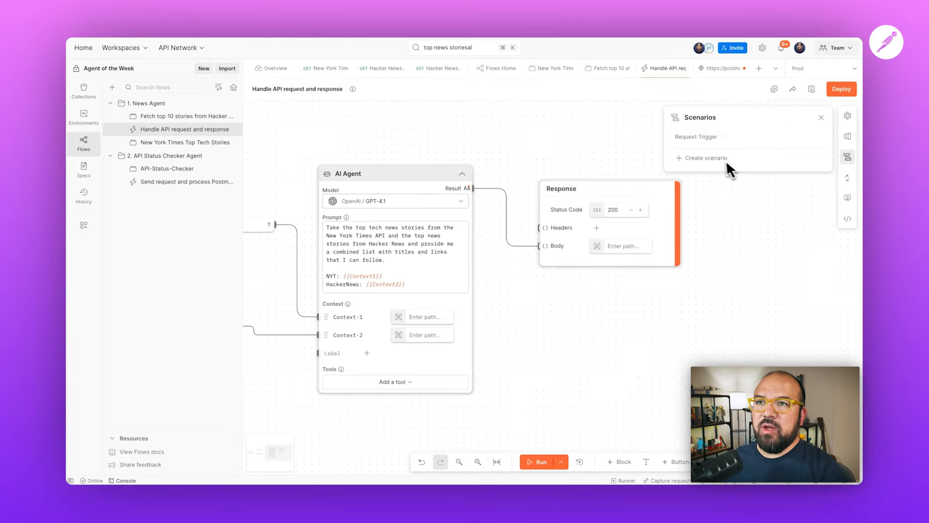
Create a scenario named toolDefinition and start a "tools" JSON array with an object in its body.
left_click(710, 161)
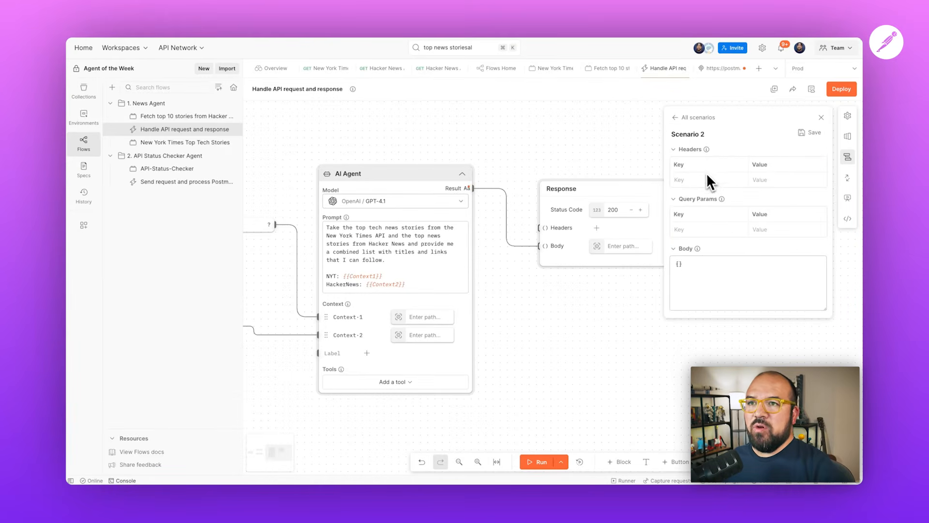
triple_click(691, 133)
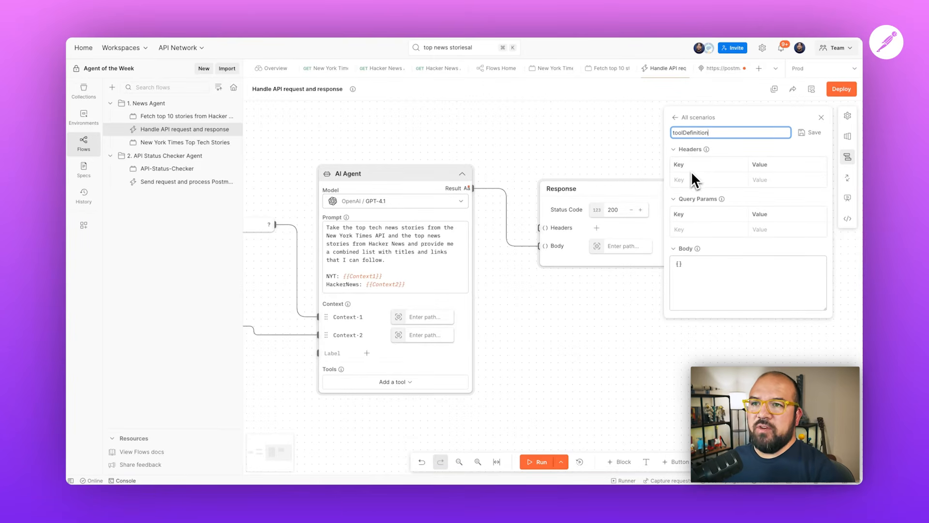
left_click(678, 264)
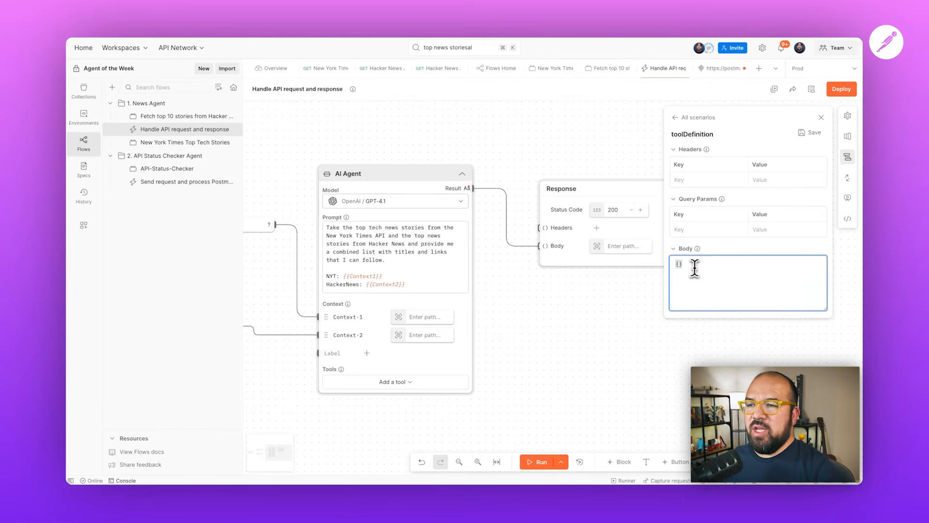
type("\"tools\":")
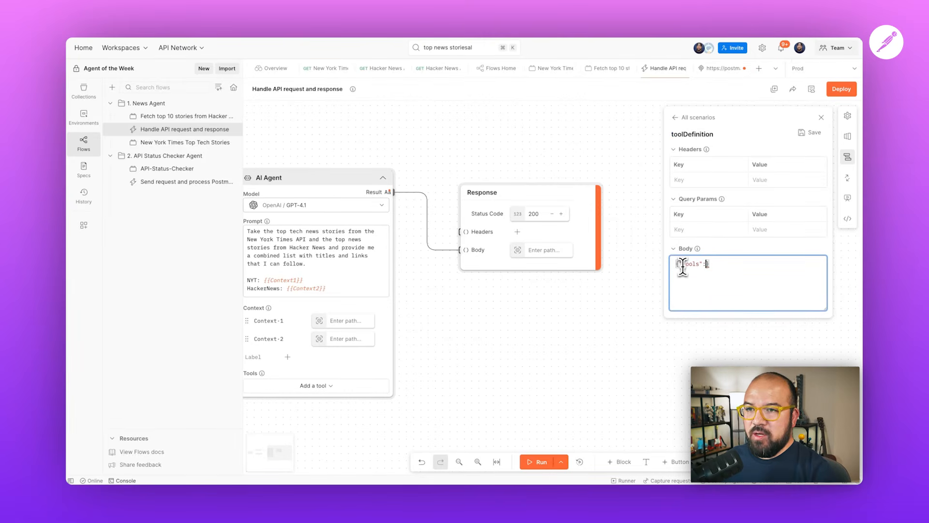
type("[")
key("Return")
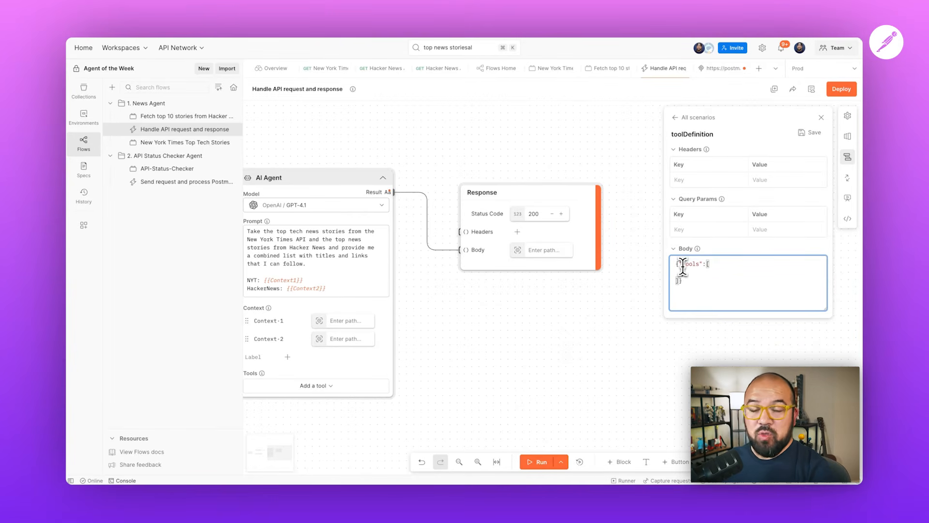
type("{")
key("Return")
Give the tool the name top-news-stories-from-around-the-web and a NYT and Hacker News description.
type("\"name\": \"top-")
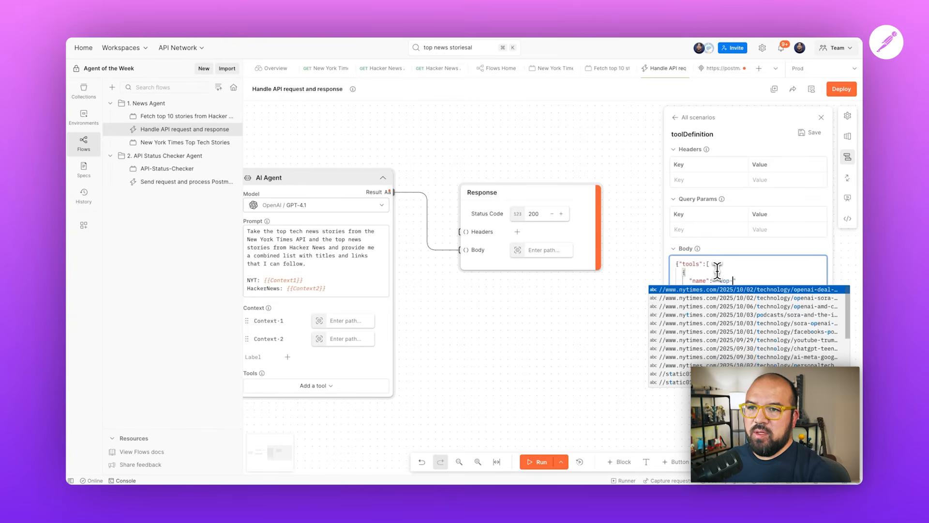
type("news-storie")
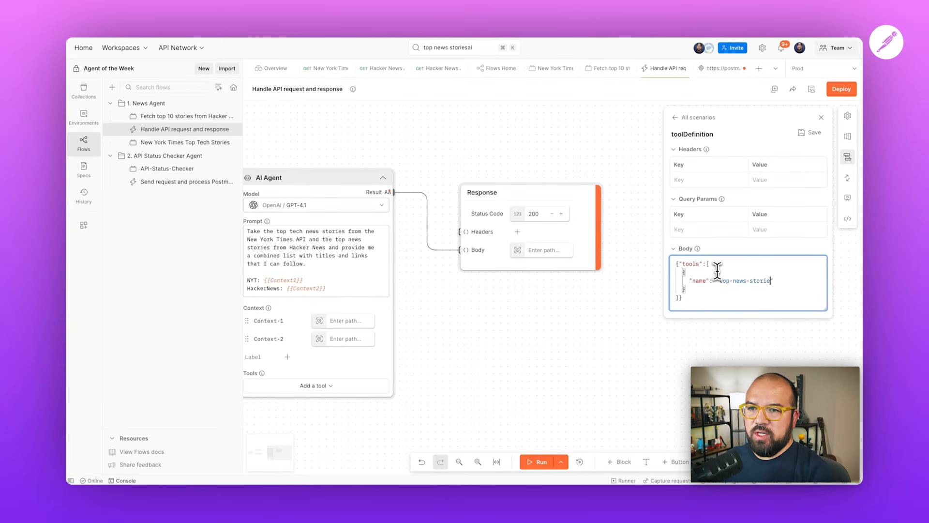
type("s-from-around ")
type("the ")
type("wo")
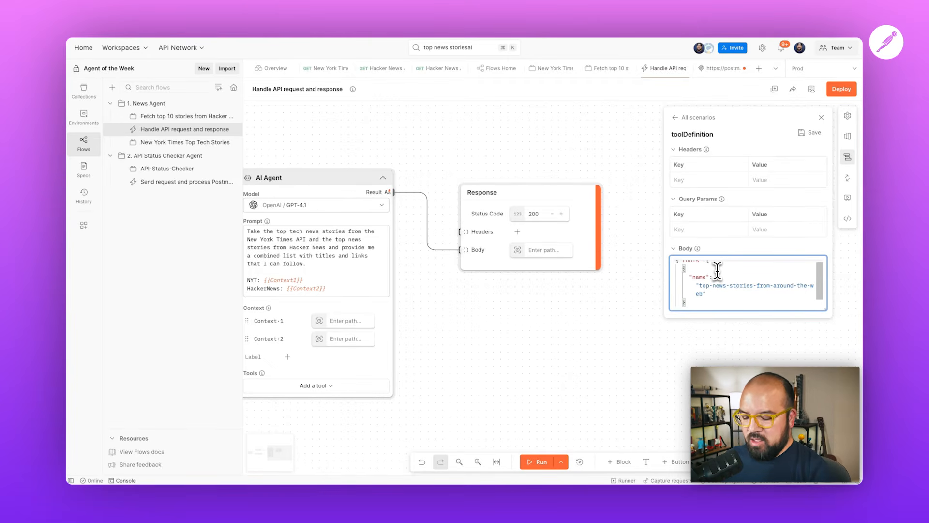
key("Return")
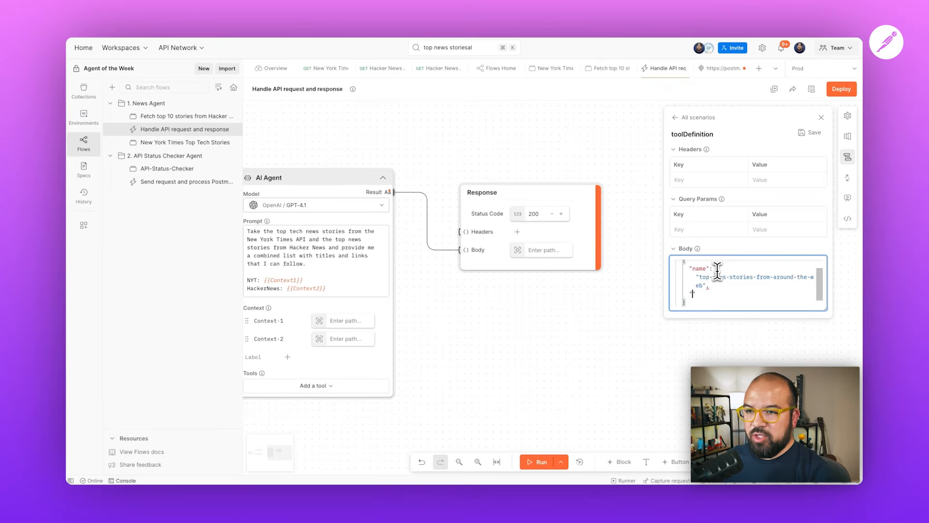
type("\"description\":\"this tools prov")
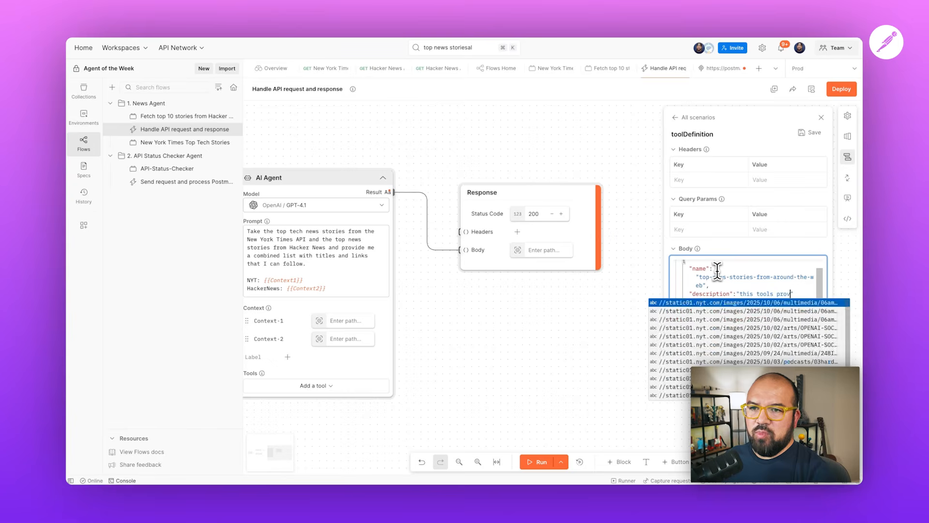
type("ides ")
type("the t")
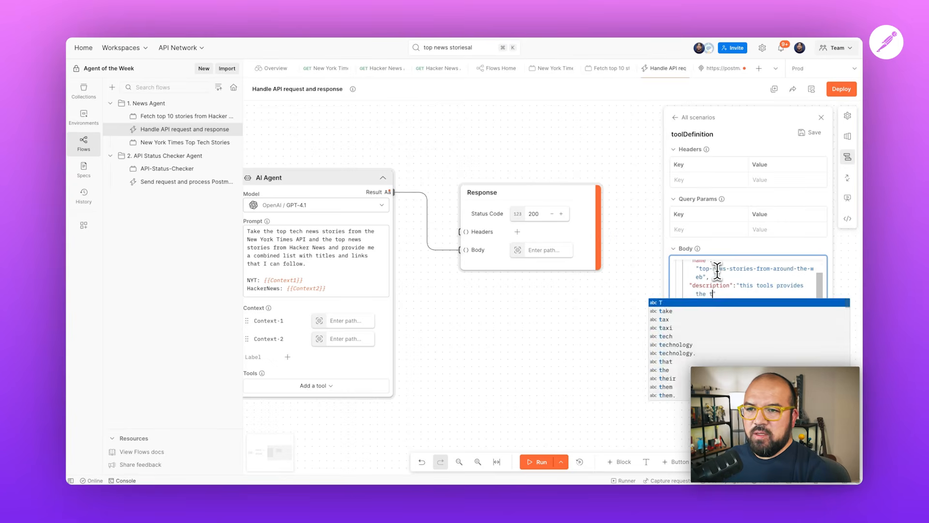
type("op tech news stories f")
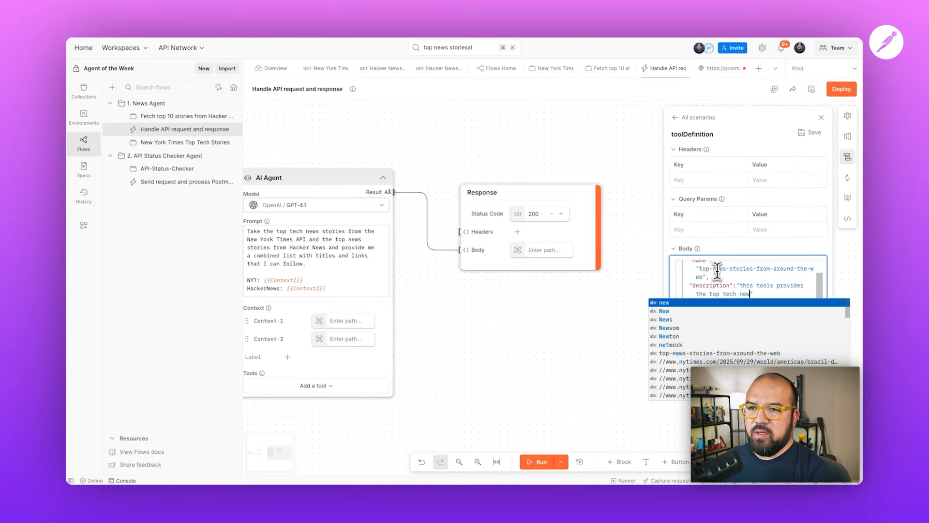
type("rom the new your")
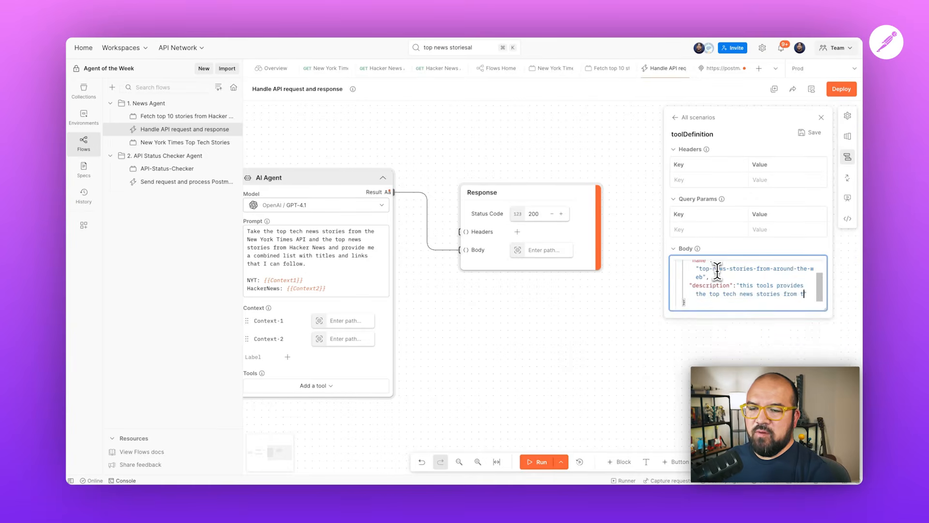
key("BackSpace")
key("BackSpace")
type("w your")
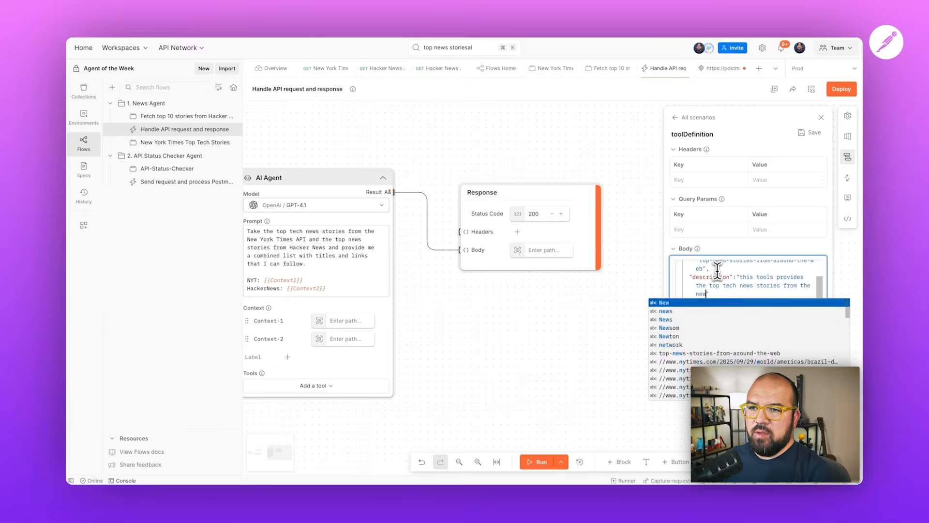
key("BackSpace")
key("BackSpace")
key("BackSpace")
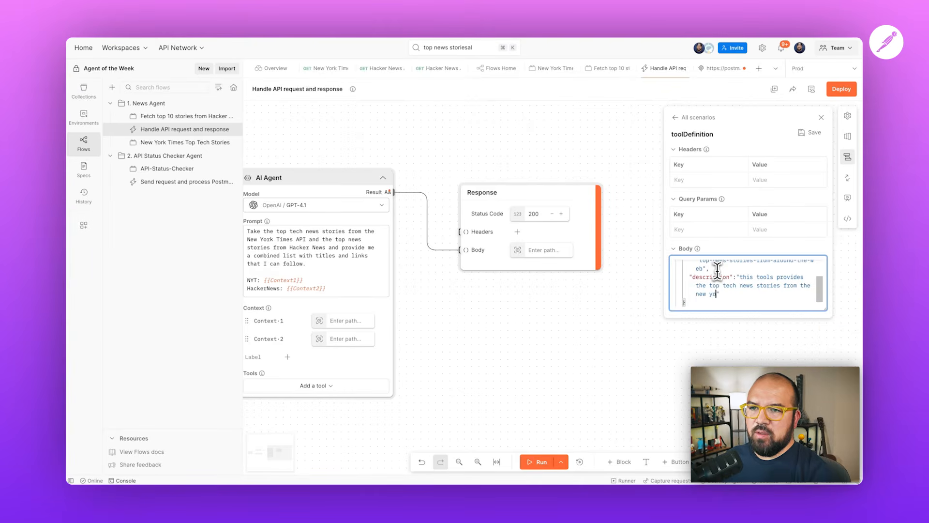
type("ork times an")
type("d hacker new")
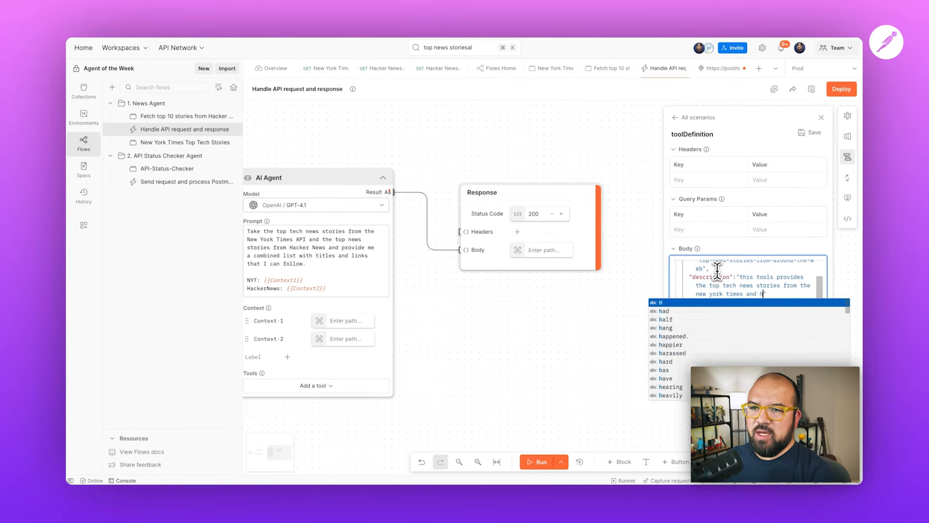
type("s\"")
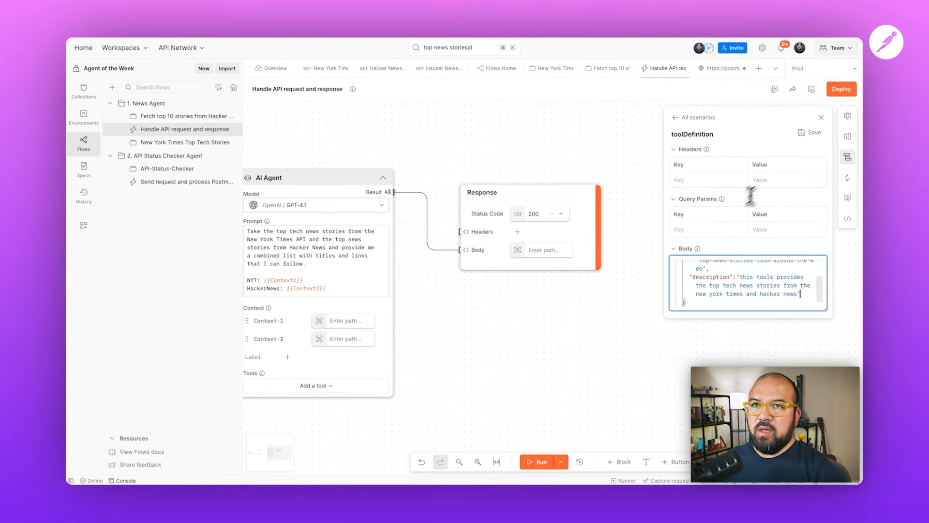
Deploy the flow as Snapshot 2, copy its MCP URL, and select the MCP request's address.
left_click(841, 92)
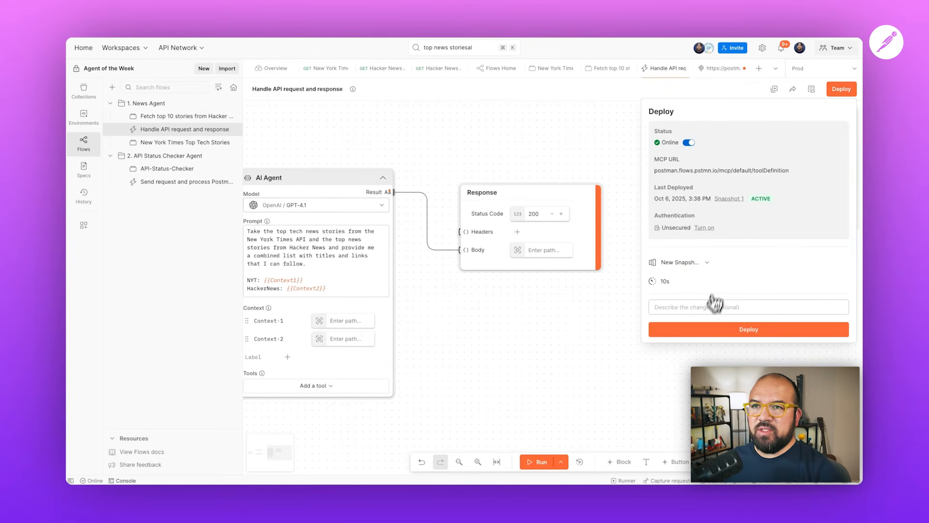
left_click(715, 329)
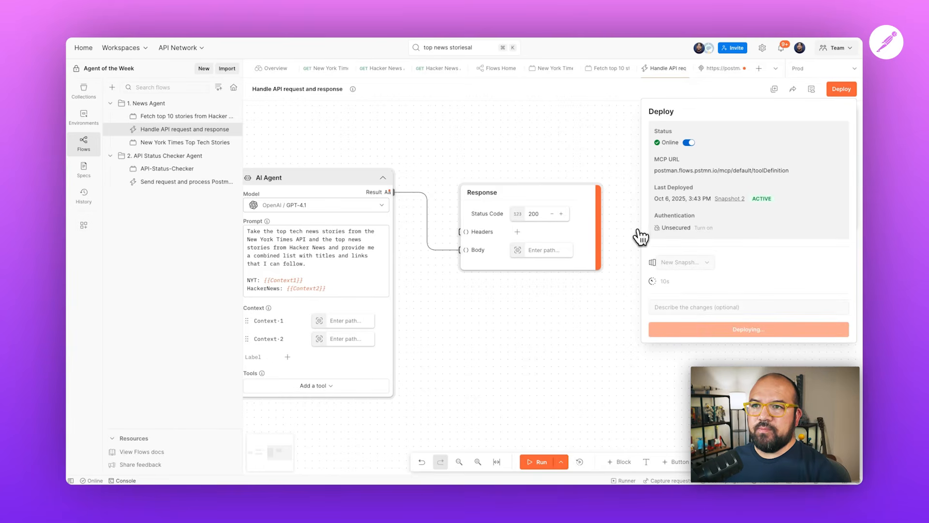
left_click_drag(659, 167, 656, 160)
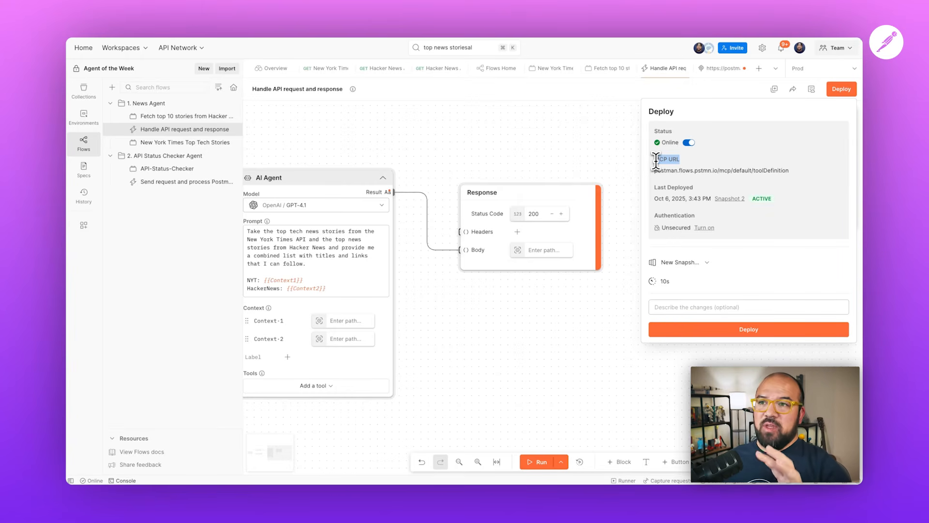
left_click(777, 172)
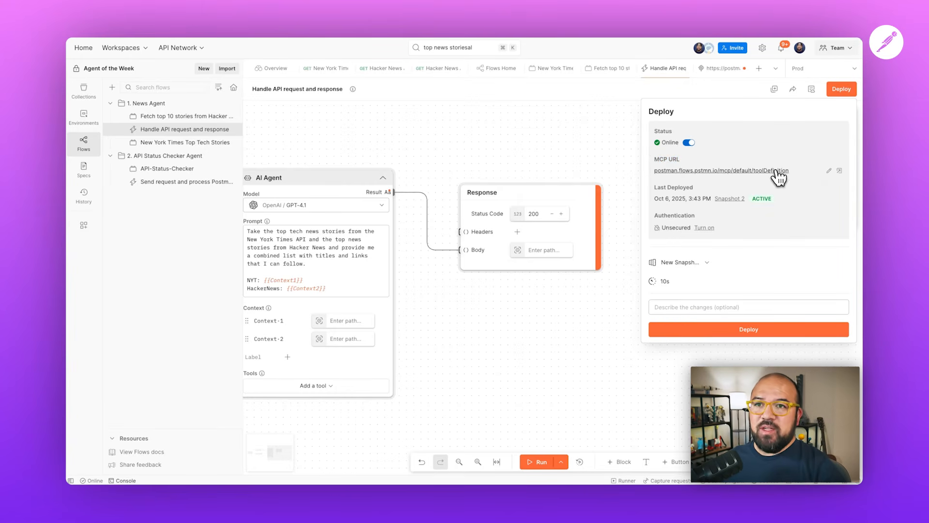
left_click(703, 69)
left_click(535, 114)
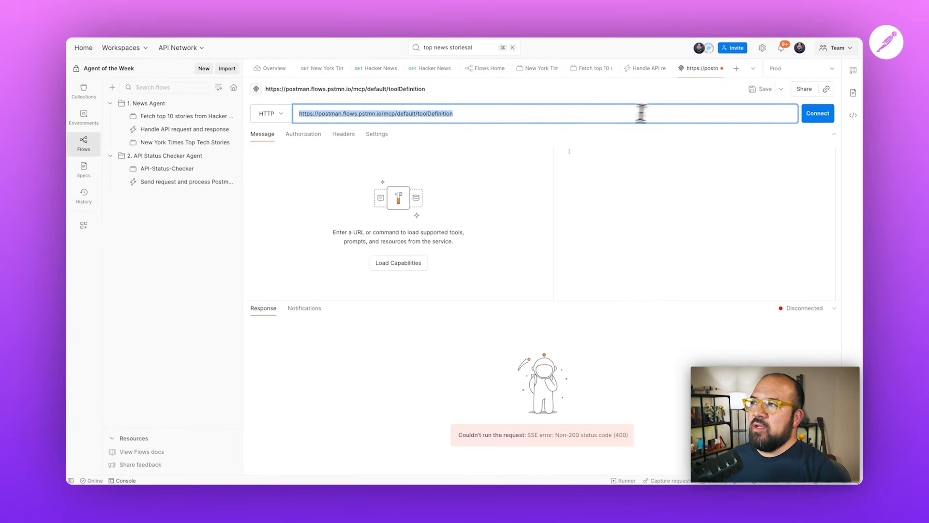
Connect the MCP request to the deployed /mcp/default/toolDefinition URL.
left_click(818, 114)
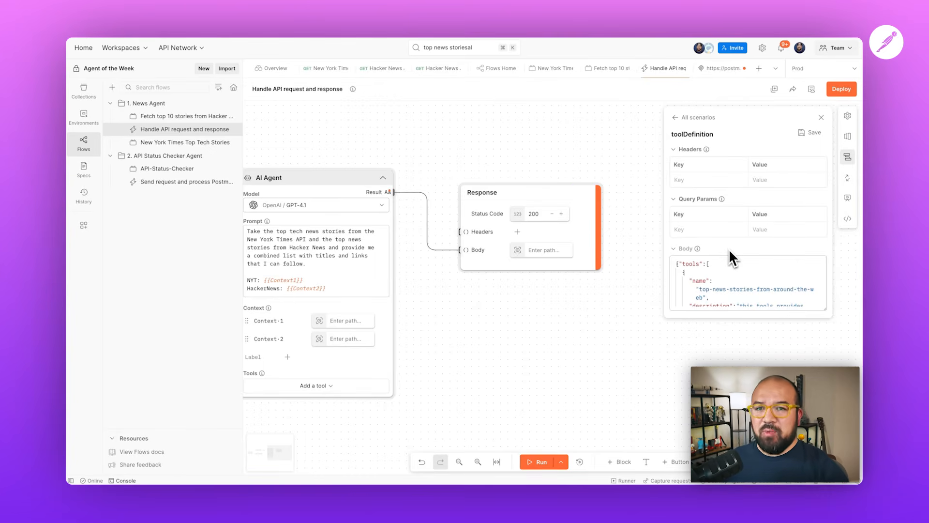
Check the tool's inputSchema in the scenario body and redeploy the flow as Snapshot 3.
scroll(736, 266, "down", 2)
scroll(735, 270, "down", 4)
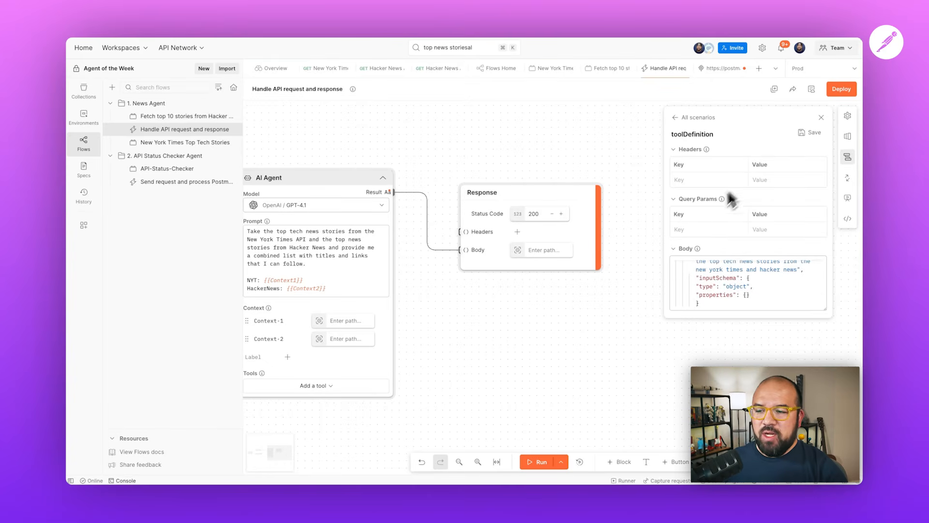
left_click(841, 89)
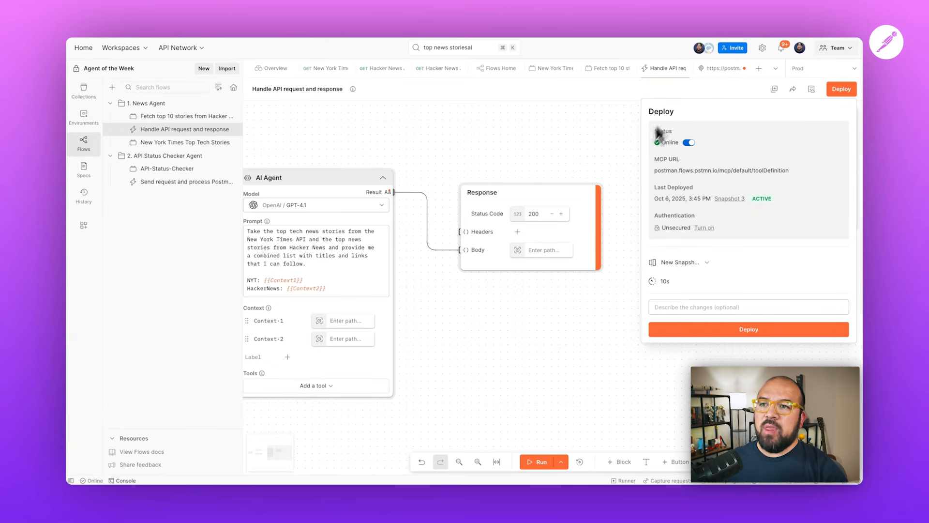
Reconnect, call the top-news-stories-from-around-the-web tool, and enlarge the response to read its 400 error.
left_click(718, 68)
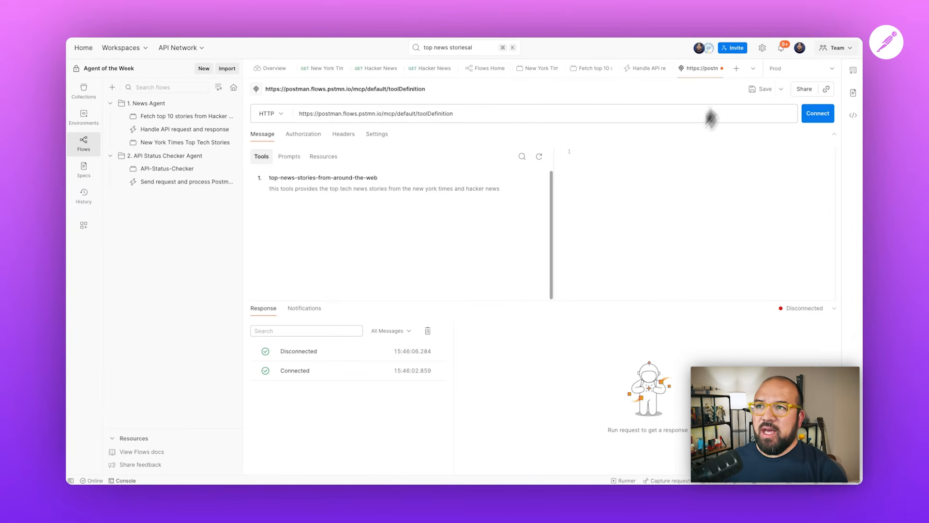
left_click(817, 114)
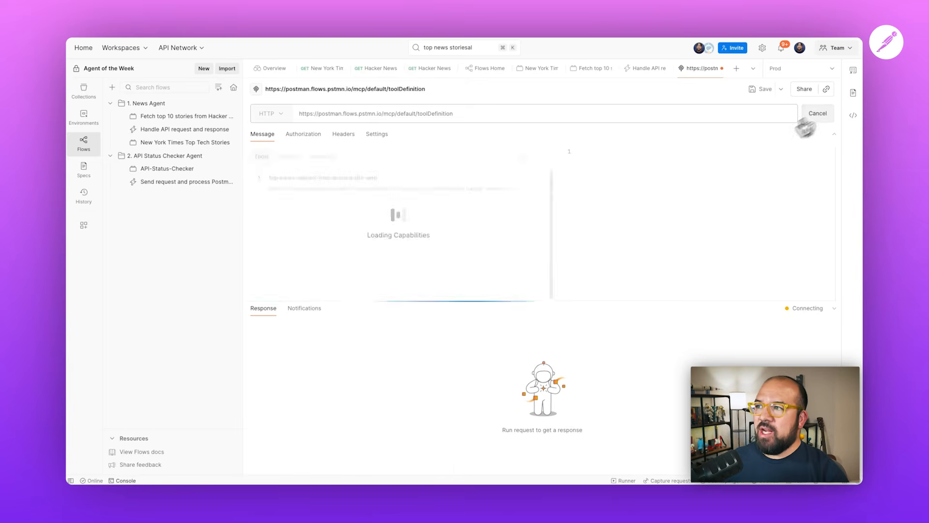
left_click(311, 188)
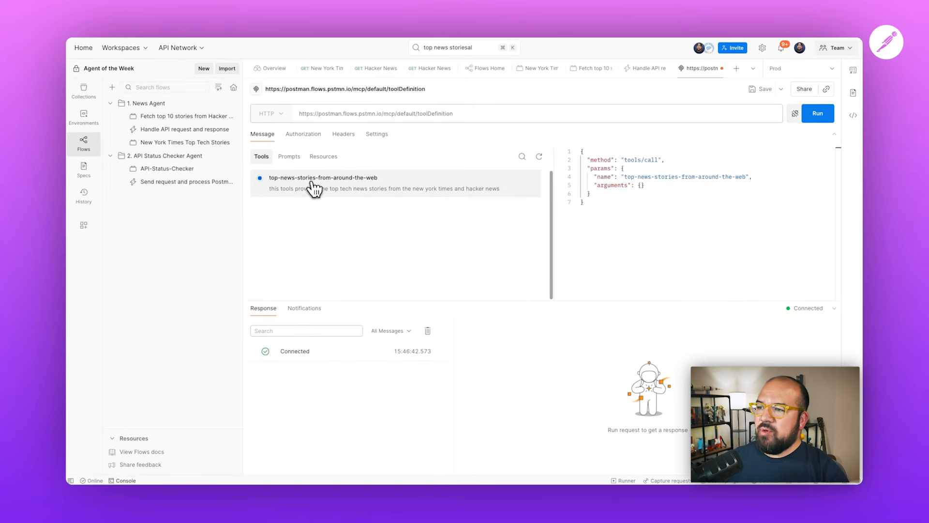
left_click(816, 116)
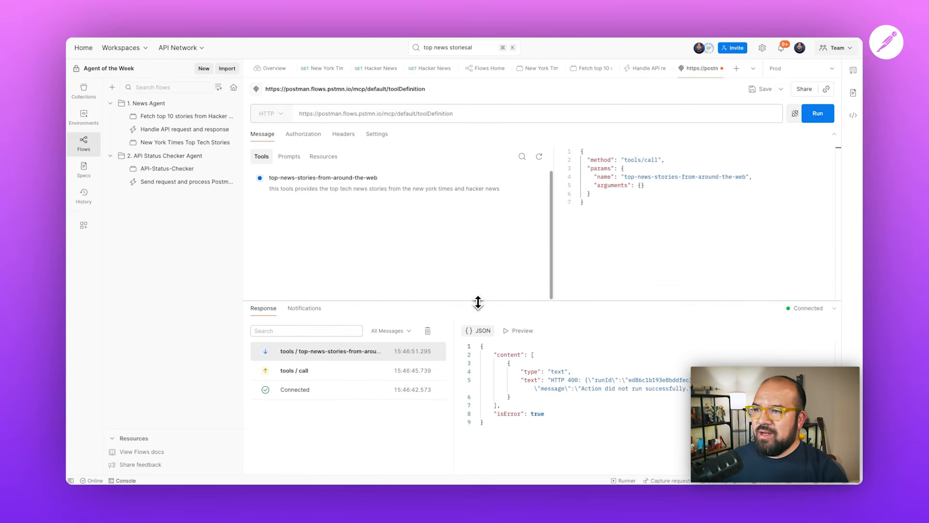
left_click_drag(476, 301, 475, 249)
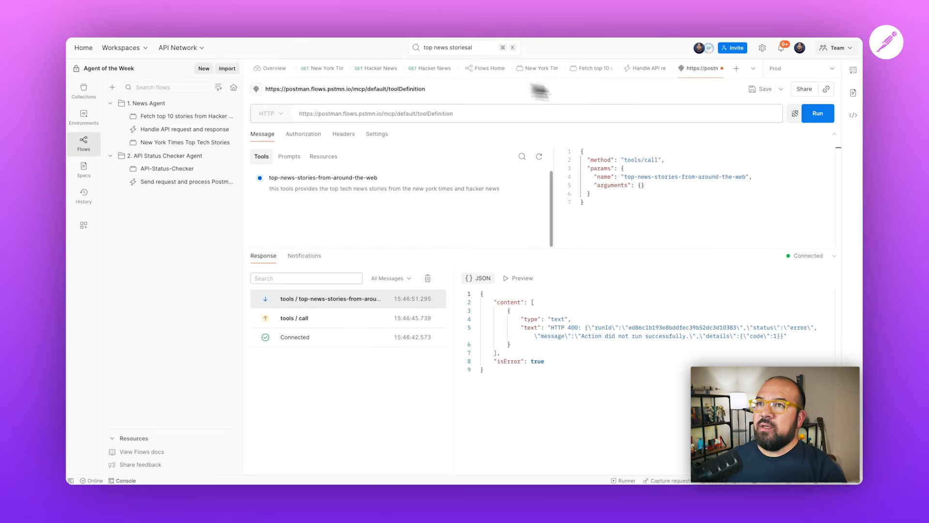
Open the New York Times Top Tech Stories flow and add a String block to its canvas.
left_click(647, 72)
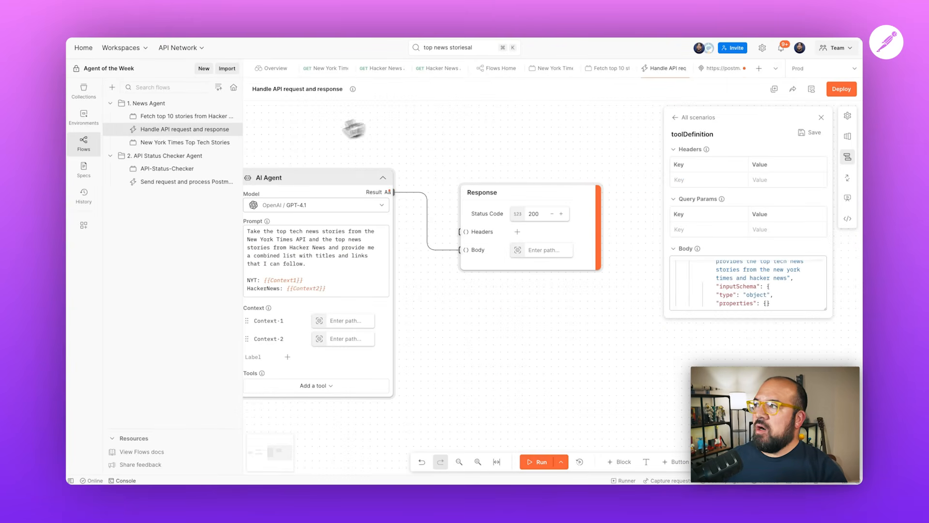
left_click(175, 144)
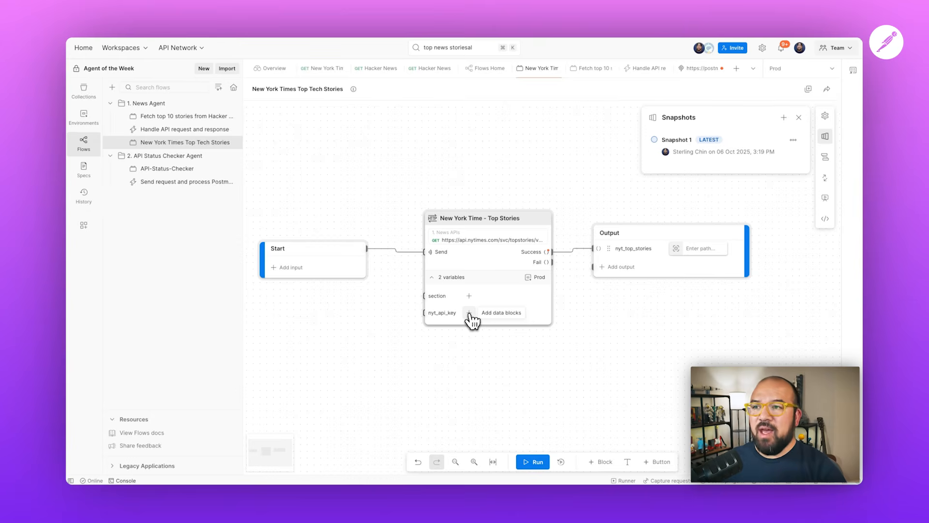
scroll(387, 331, "left", 5)
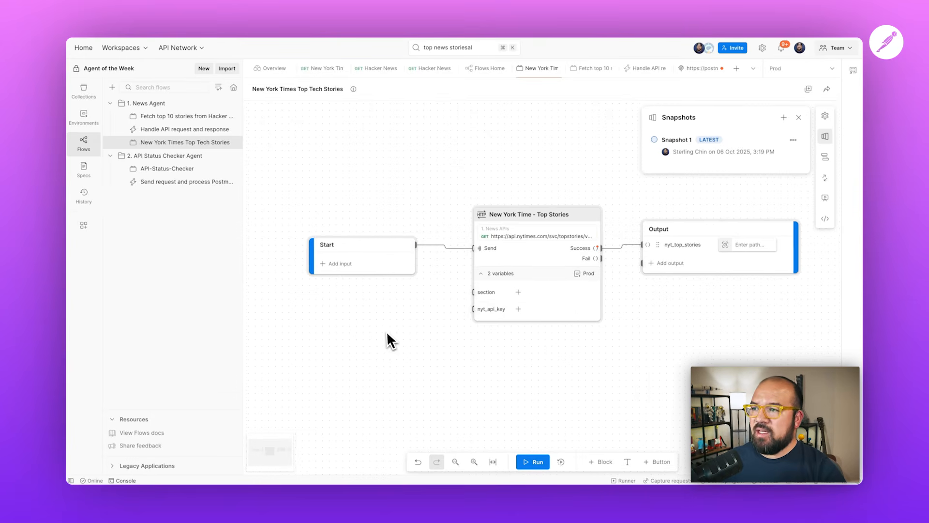
right_click(360, 333)
type("text")
key("BackSpace")
key("BackSpace")
key("BackSpace")
key("BackSpace")
type("string")
key("Return")
Feed the string into a Create Variable block named nyt_api_key.
left_click_drag(419, 336, 445, 336)
type("crea")
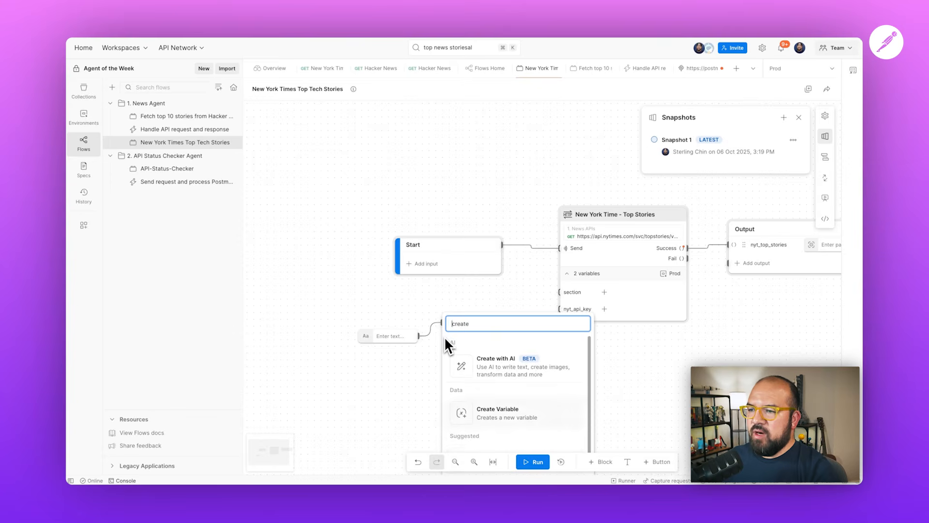
key("Return")
left_click(469, 321)
type("nyt-api-k")
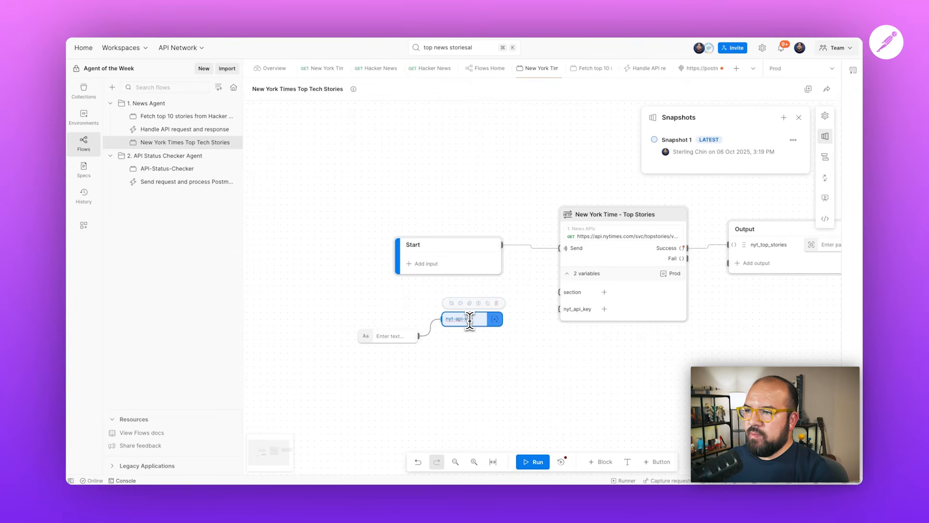
key("BackSpace")
type("_")
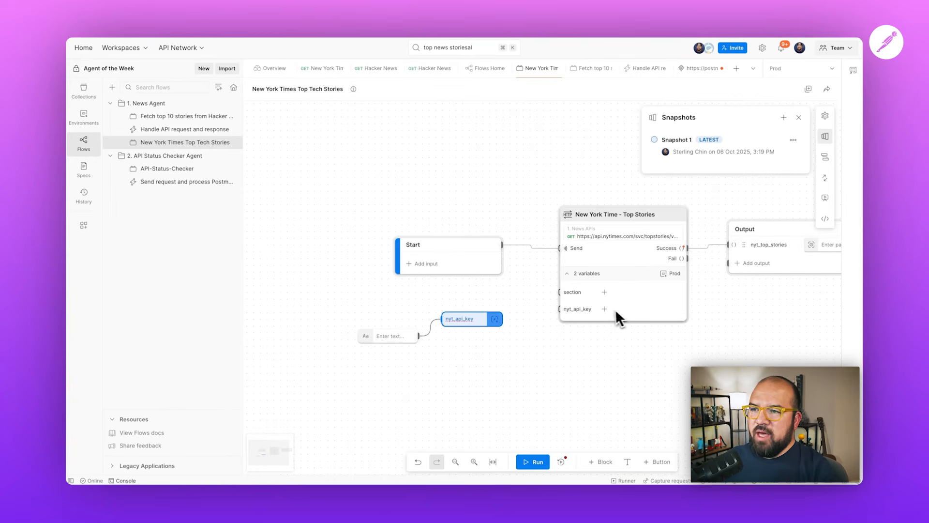
Wire the nyt_api_key variable into the request's nyt_api_key input and move the string block left.
left_click(605, 310)
type("nyt")
key("Return")
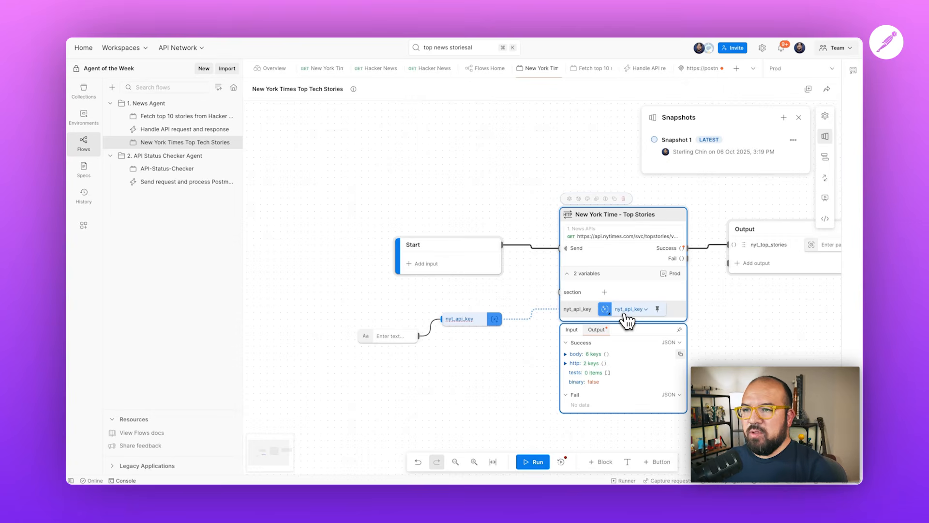
left_click_drag(369, 334, 246, 319)
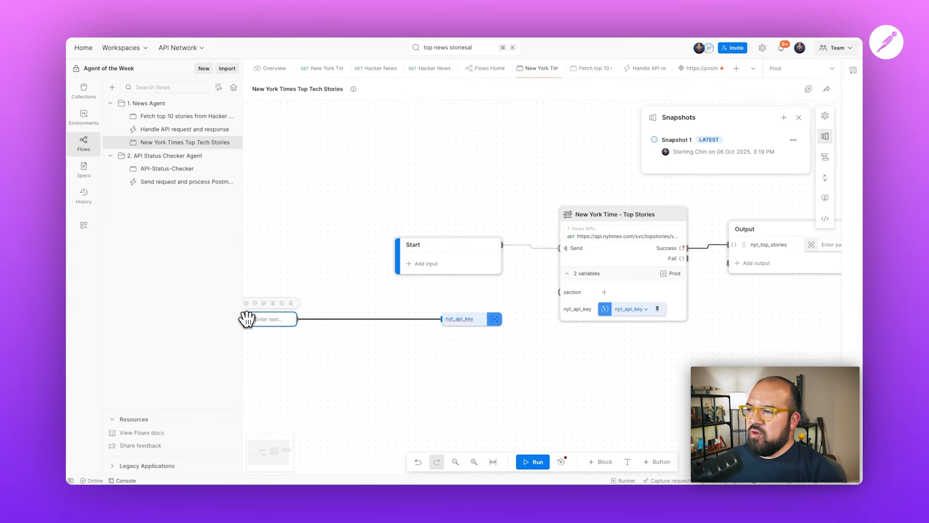
scroll(318, 309, "left", 2)
scroll(328, 287, "right", 3)
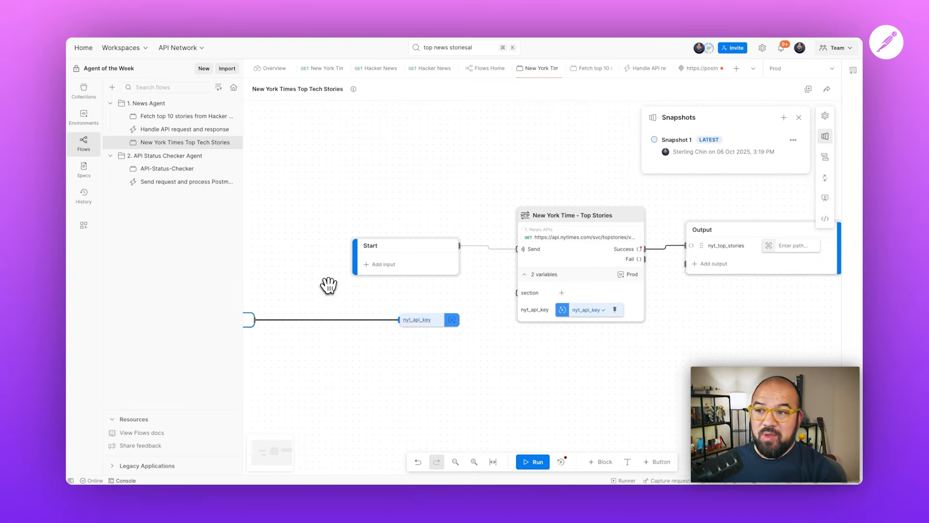
Create Snapshot 2 of the NYT flow, then go back to the Handle API request and response flow.
scroll(328, 285, "right", 2)
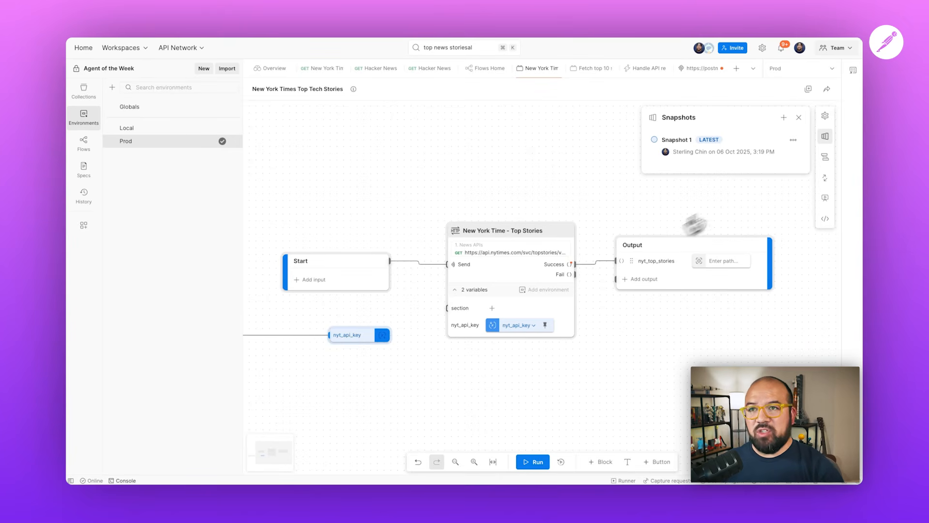
left_click(784, 118)
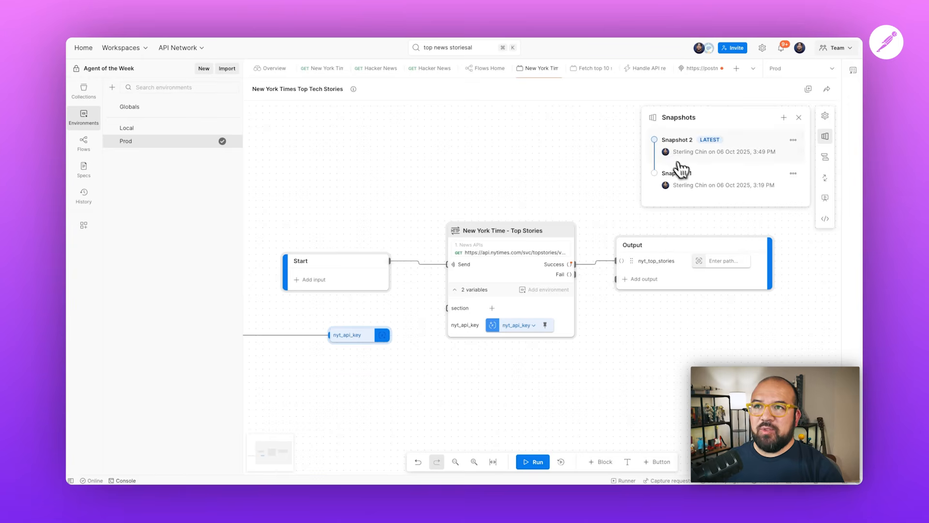
left_click(639, 71)
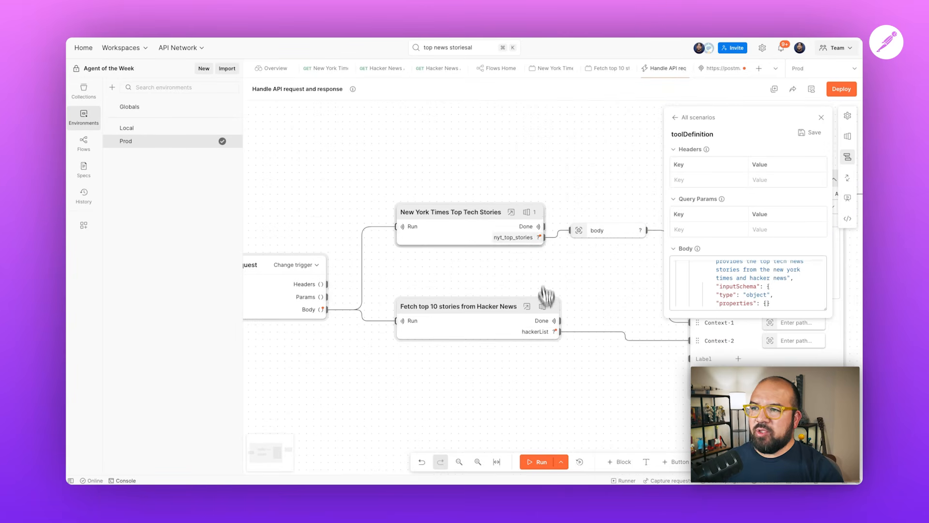
Switch the embedded NYT stories node to its newer flow snapshot.
left_click(536, 216)
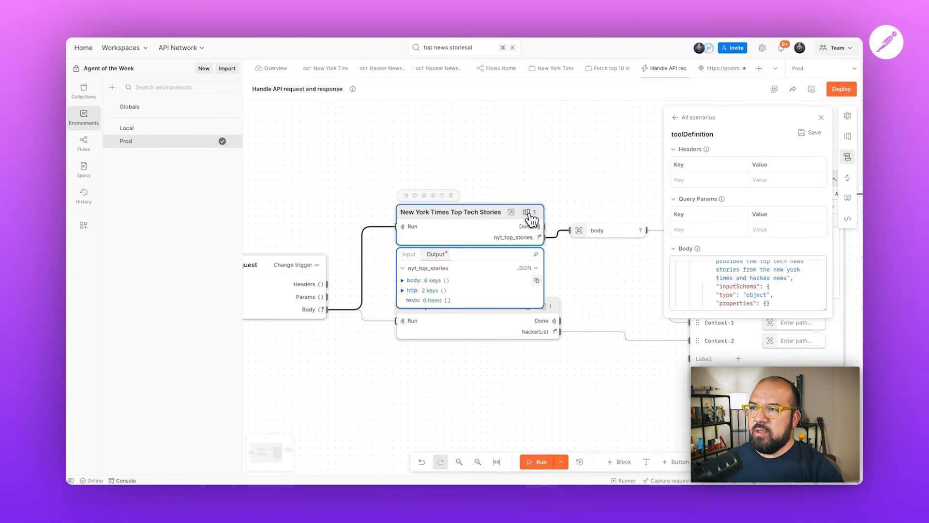
left_click(529, 216)
left_click(543, 237)
left_click(545, 183)
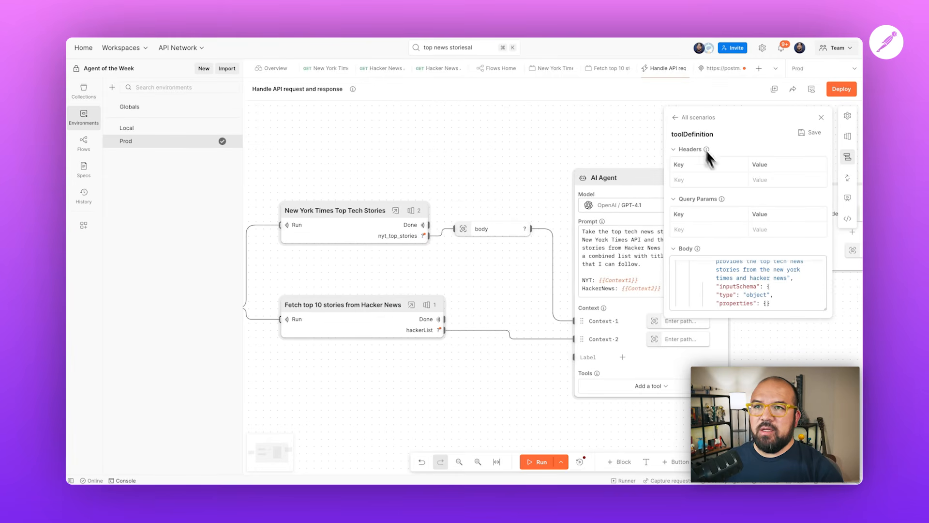
Redeploy the Handle API flow as Snapshot 4 and return to the MCP request.
left_click(676, 117)
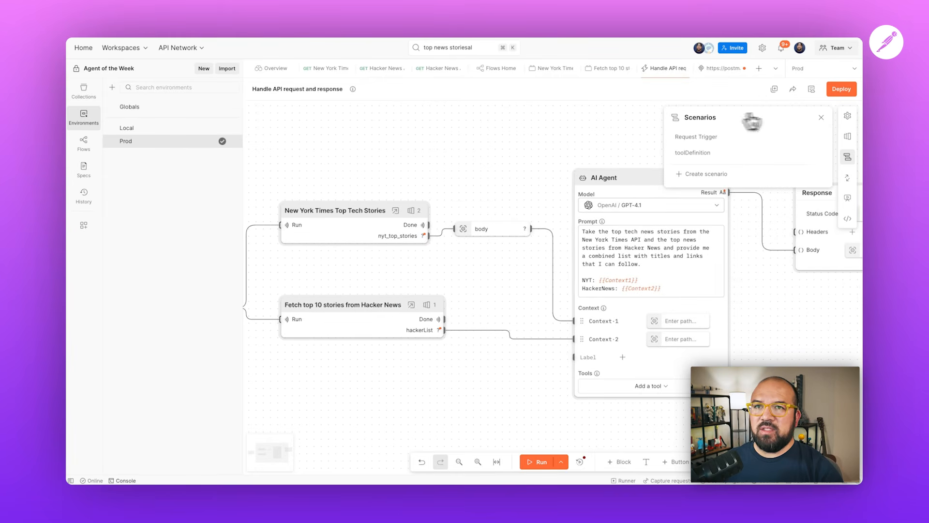
left_click(845, 91)
left_click(745, 329)
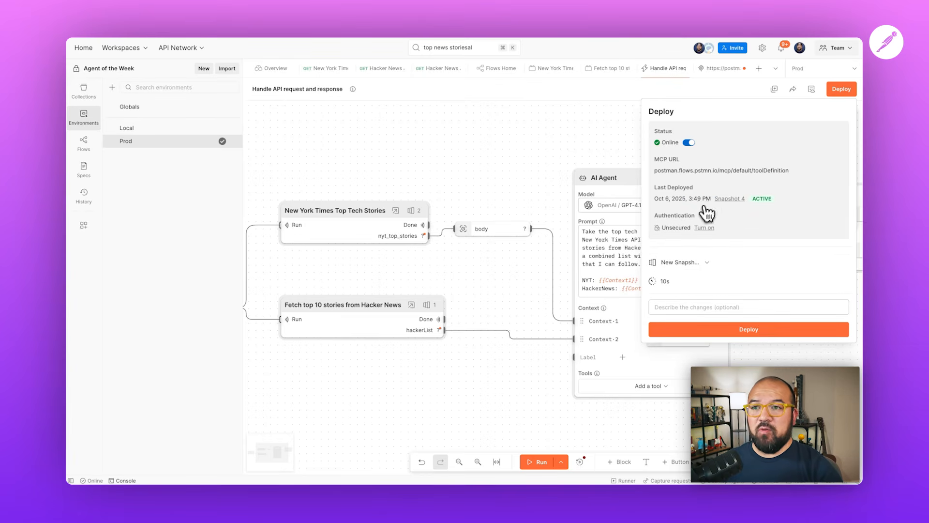
left_click(719, 69)
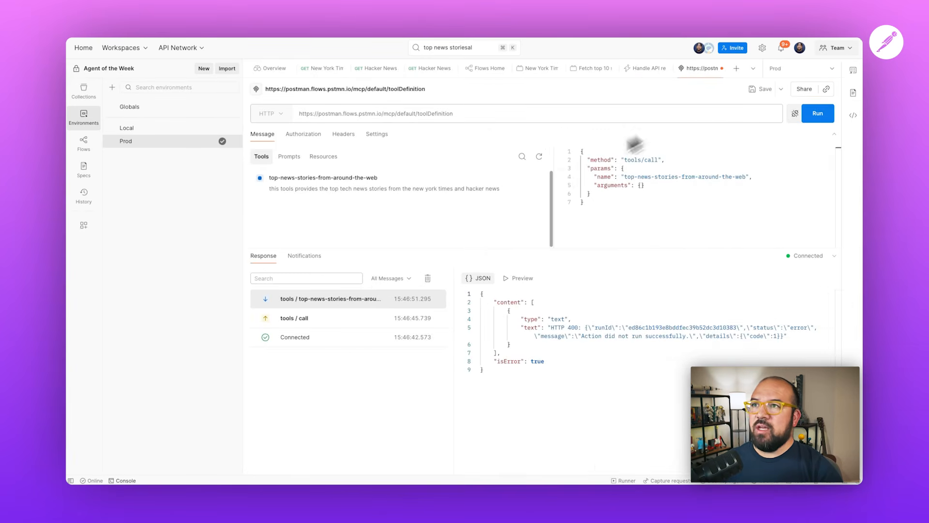
Disconnect and reconnect to the MCP server, then call the top news stories tool, which returns HTTP 408.
left_click(796, 113)
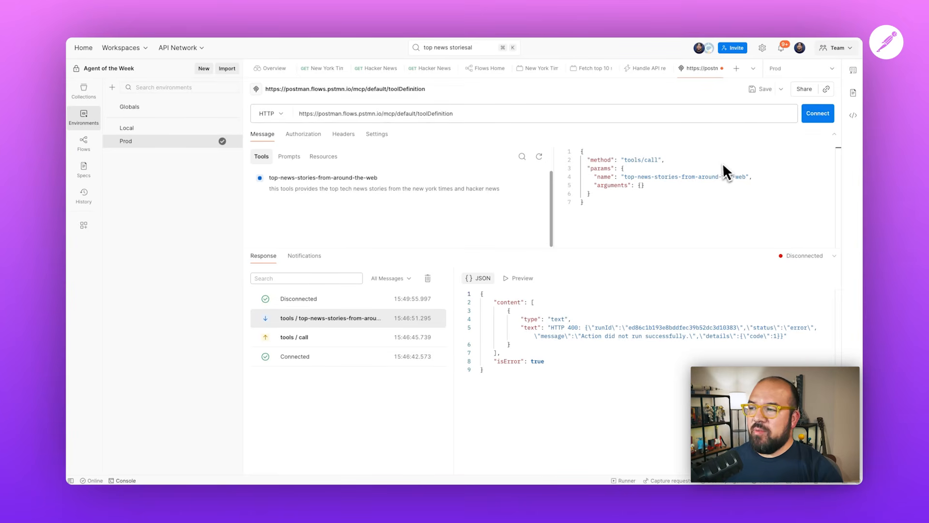
left_click(814, 117)
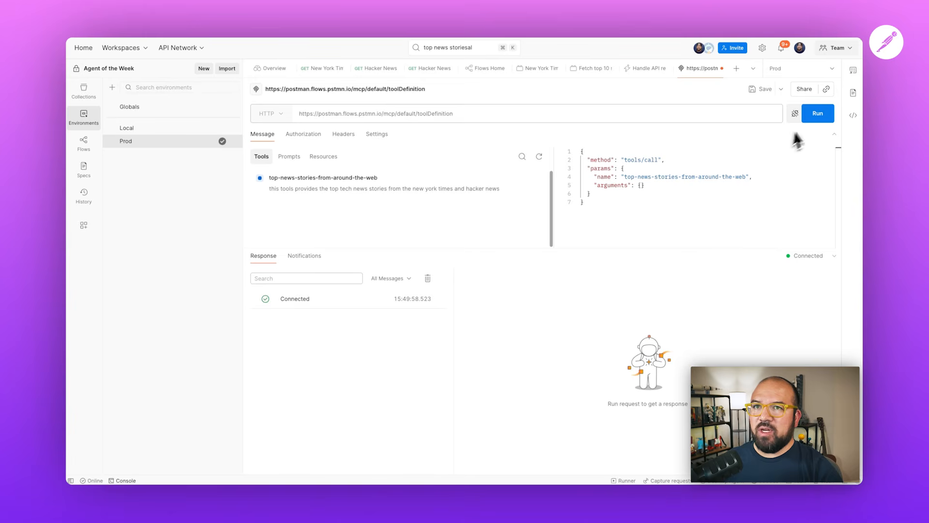
left_click(817, 116)
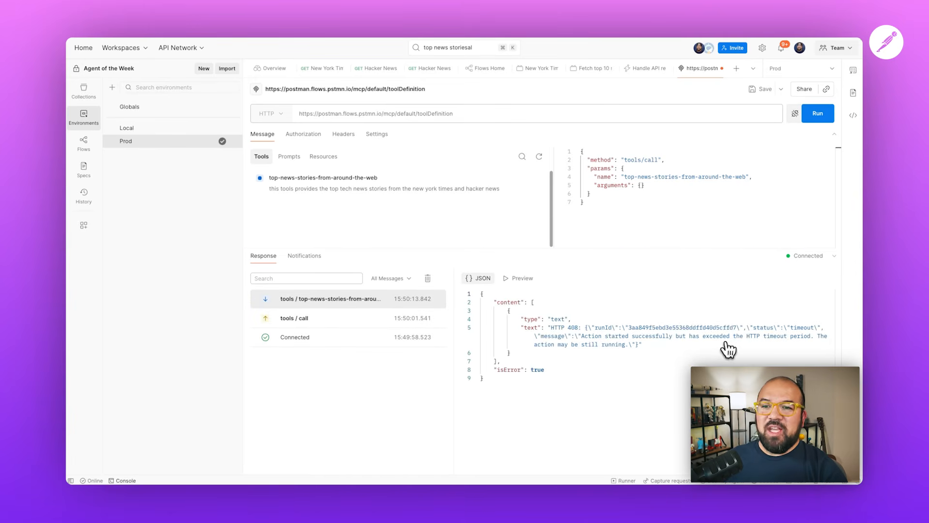
In the Handle API request and response flow, open and close the toolDefinition scenario twice.
left_click(646, 68)
scroll(587, 166, "right", 5)
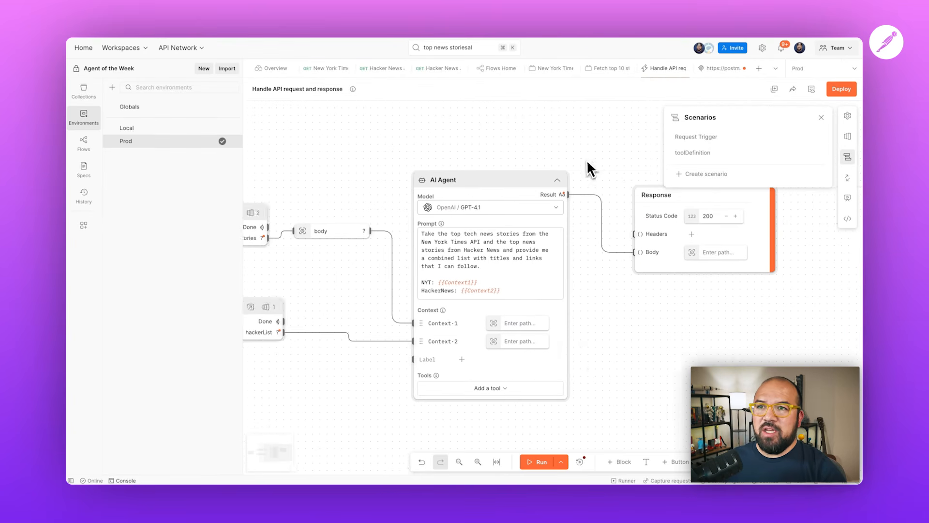
left_click(781, 153)
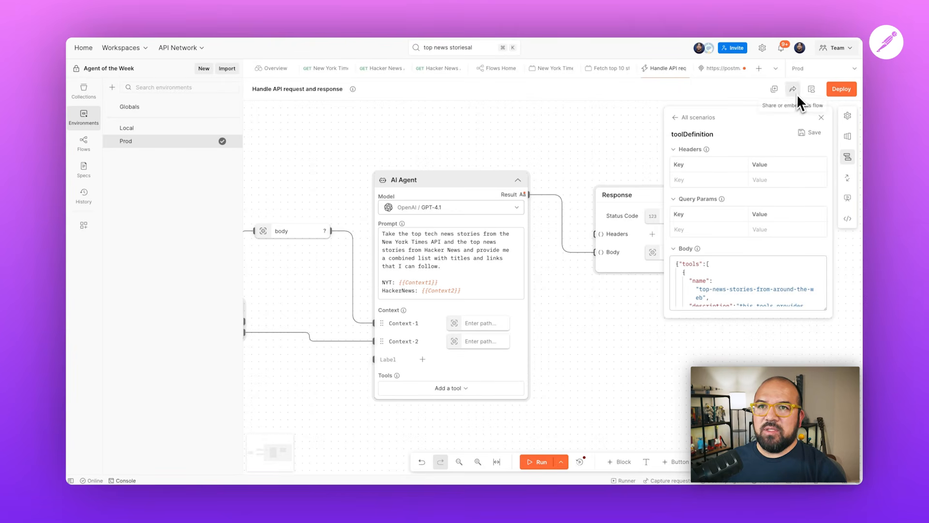
left_click(822, 118)
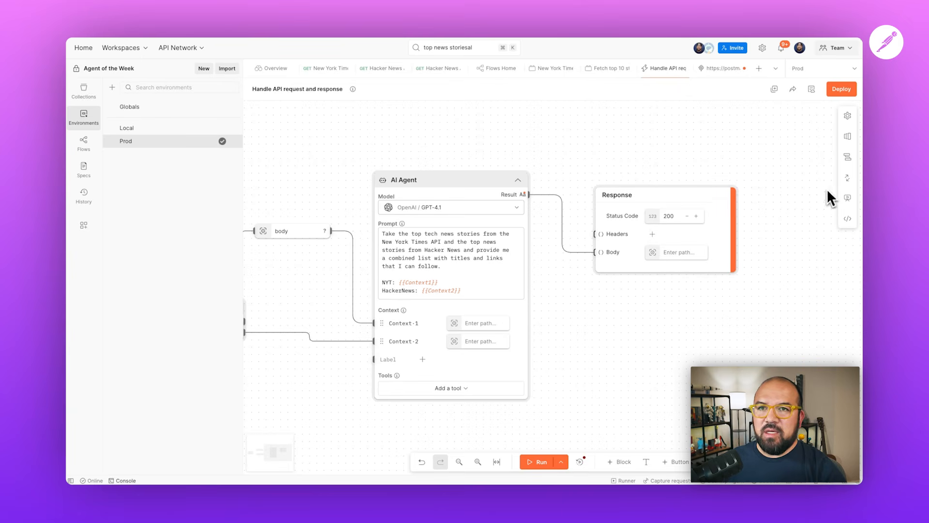
left_click(847, 157)
left_click(779, 155)
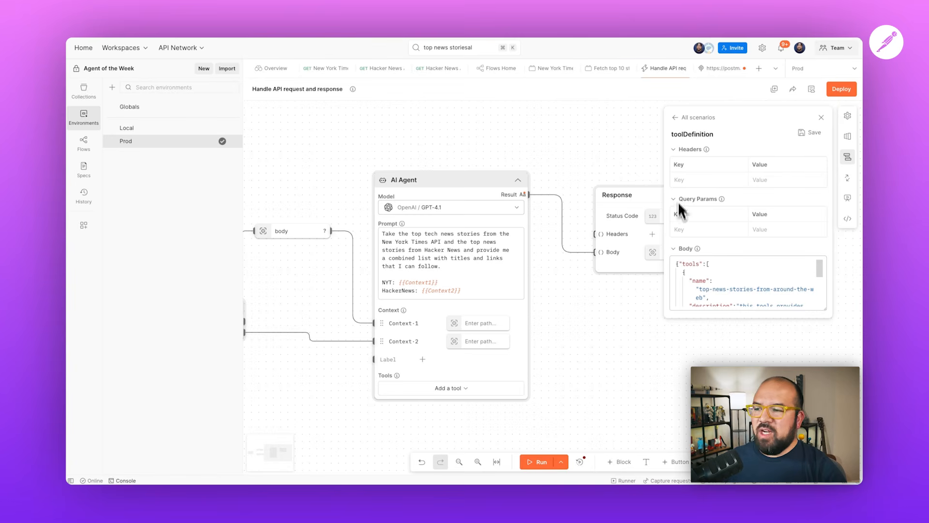
left_click(822, 118)
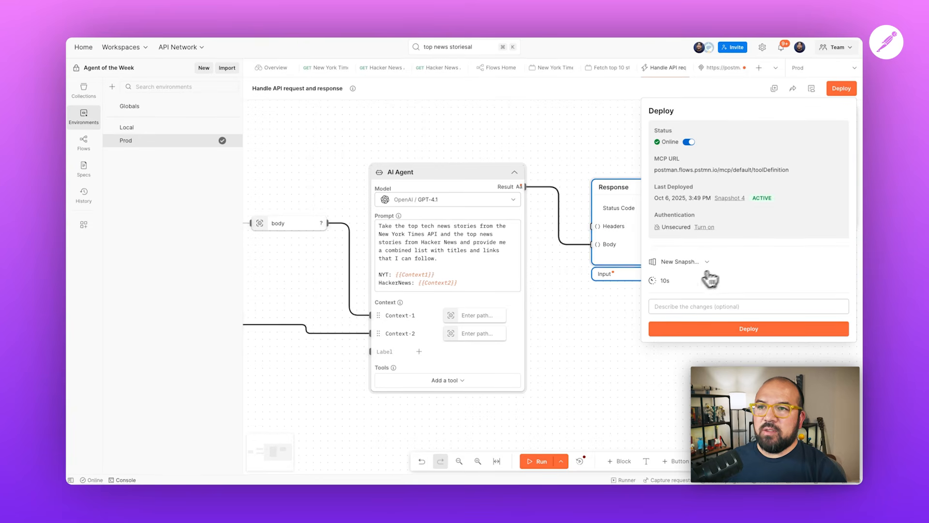
Set the deployment timeout to 30 seconds, deploy as Snapshot 5, and return to the MCP request.
double_click(665, 282)
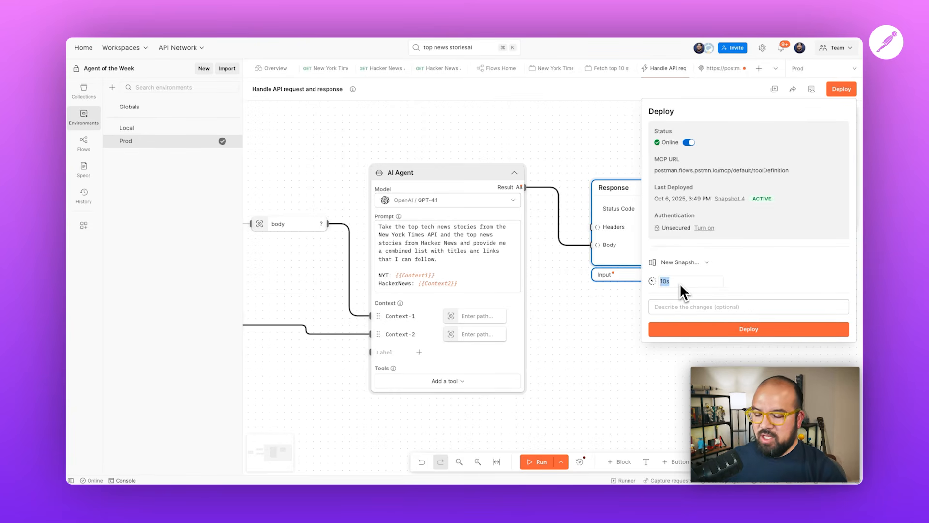
key("BackSpace")
type("60")
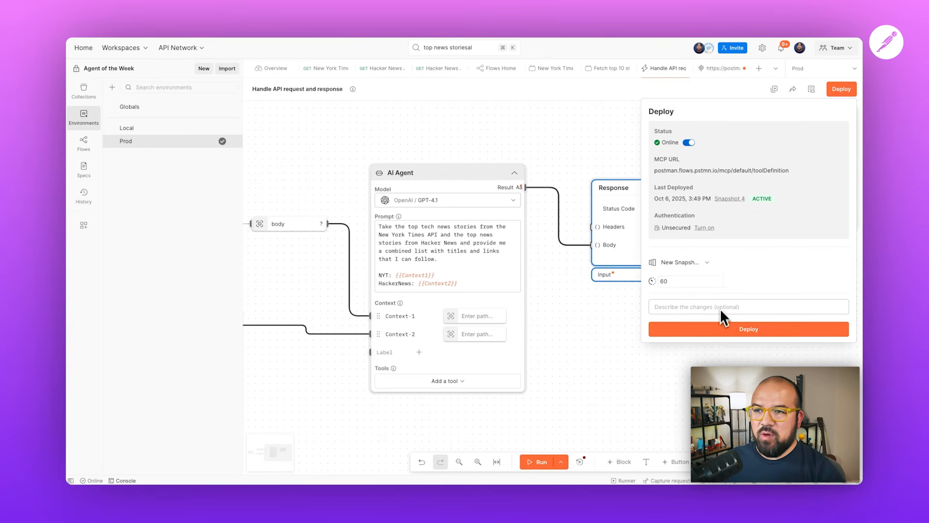
key("BackSpace")
key("BackSpace")
type("30")
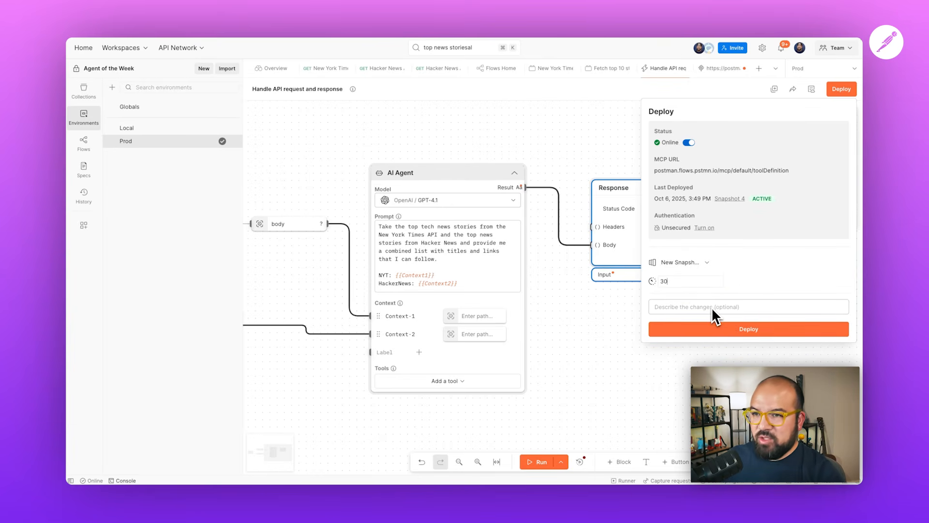
left_click(747, 280)
left_click(727, 333)
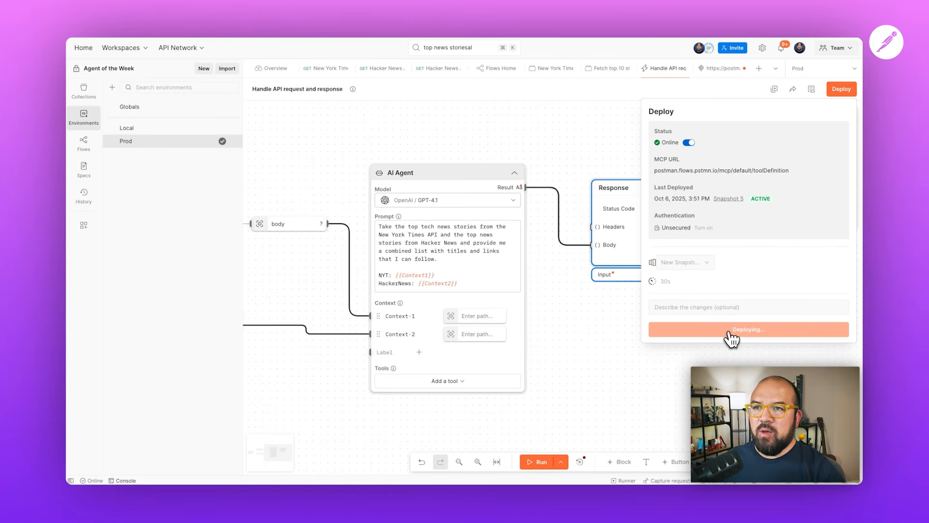
left_click(716, 70)
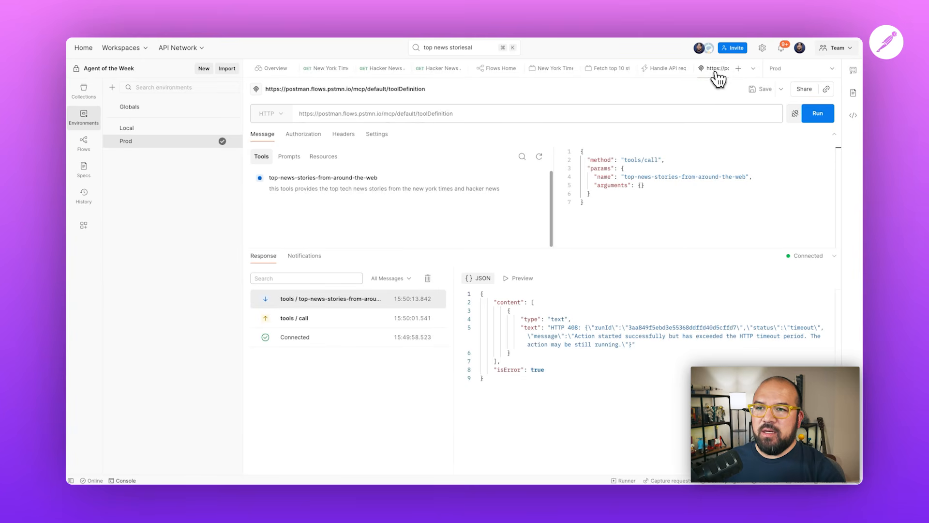
Reconnect to the MCP server and call the top news tool, getting HTTP 408 again, then open the Handle API flow.
left_click(797, 115)
left_click(818, 116)
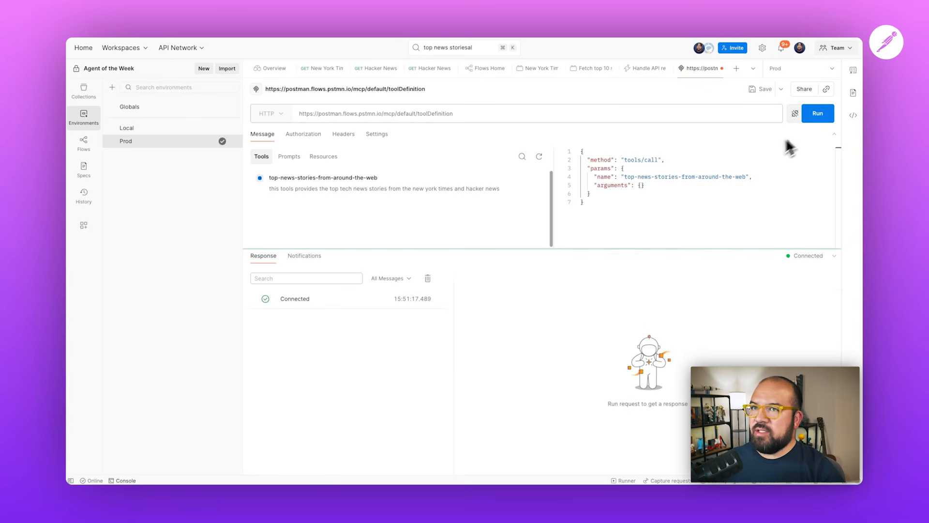
left_click(817, 115)
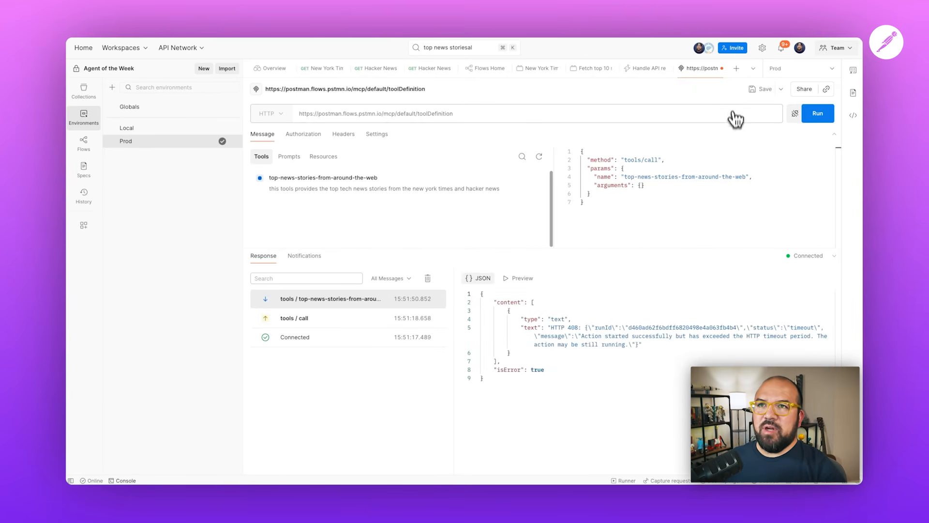
left_click(647, 69)
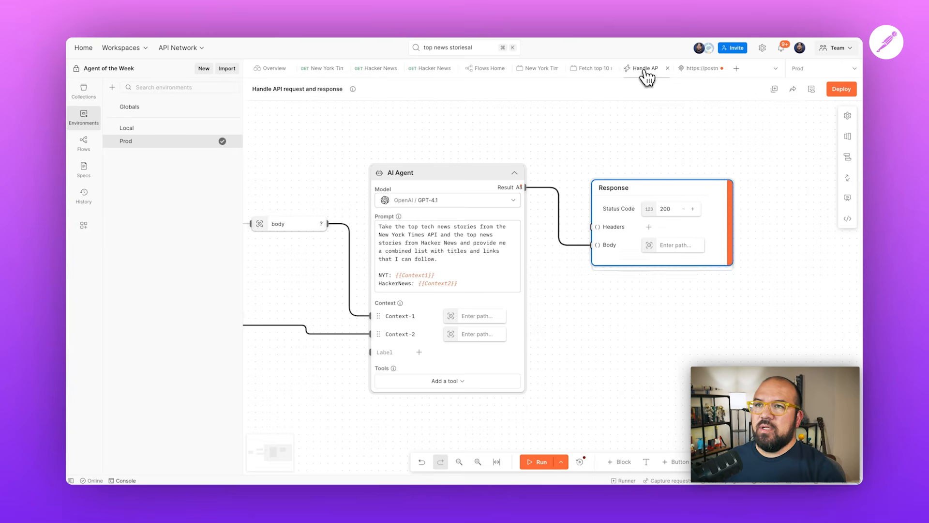
Redeploy the Handle API flow with a 60-second timeout.
left_click(836, 90)
left_click(667, 281)
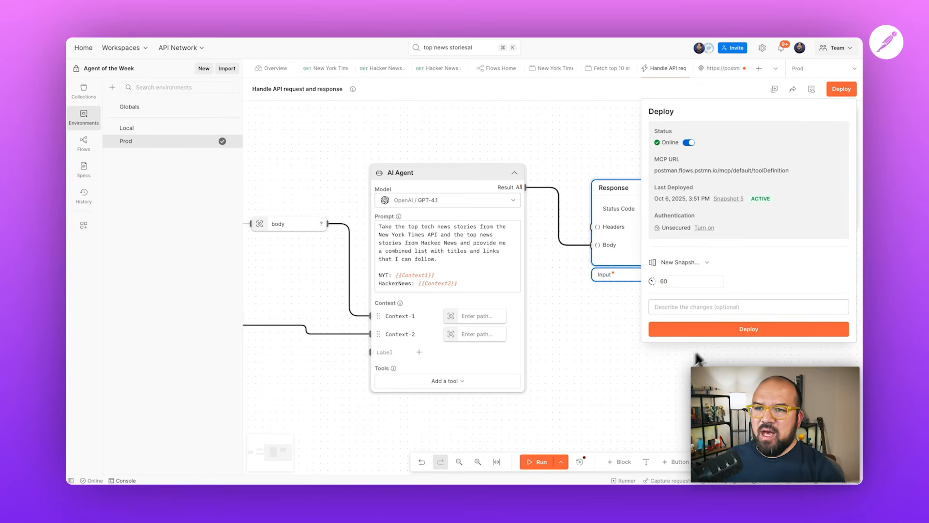
left_click(716, 331)
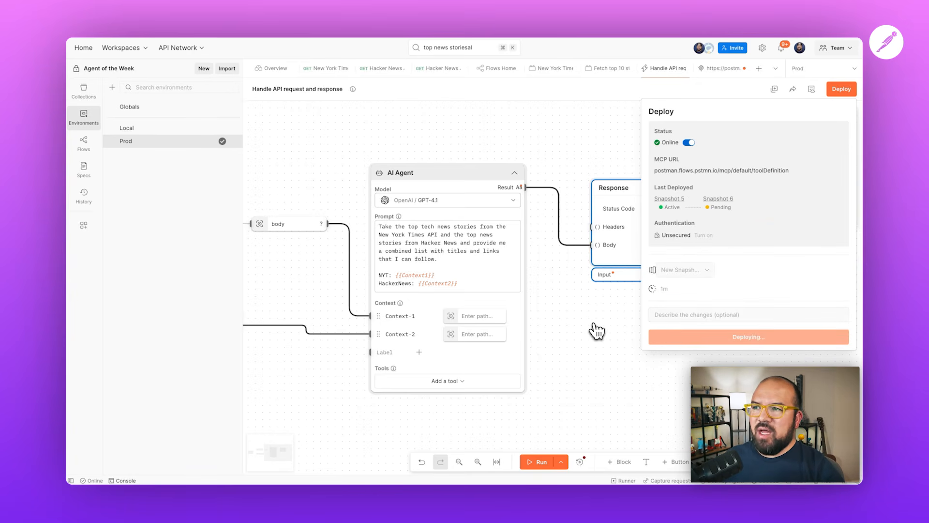
scroll(597, 331, "down", 3)
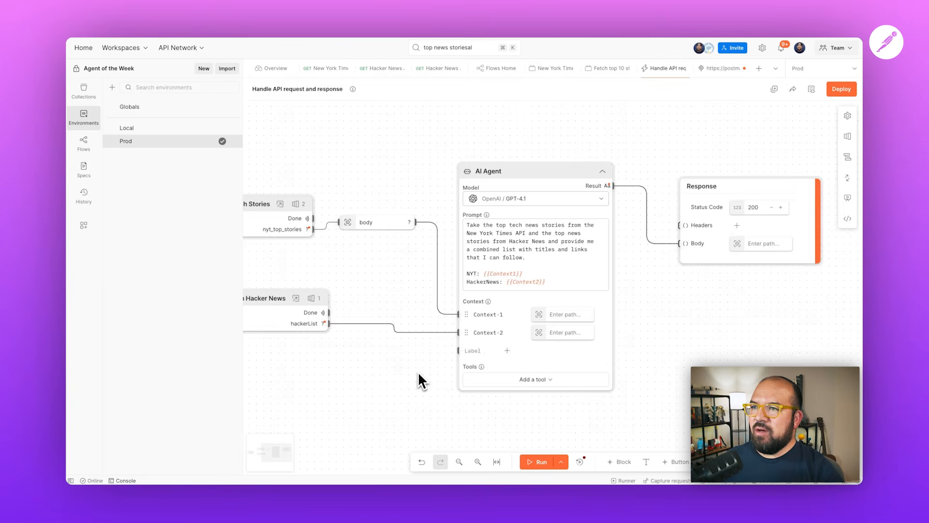
scroll(417, 371, "down", 5)
scroll(418, 370, "up", 5)
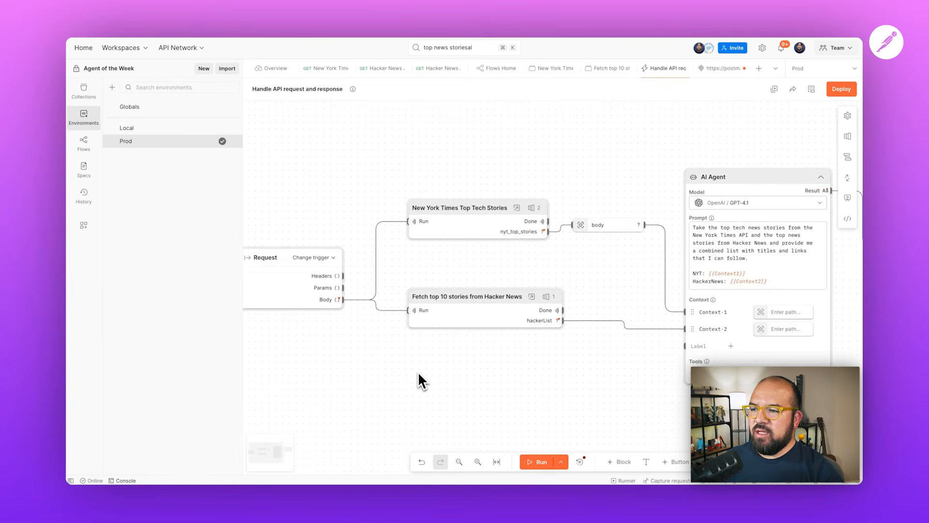
scroll(417, 371, "down", 2)
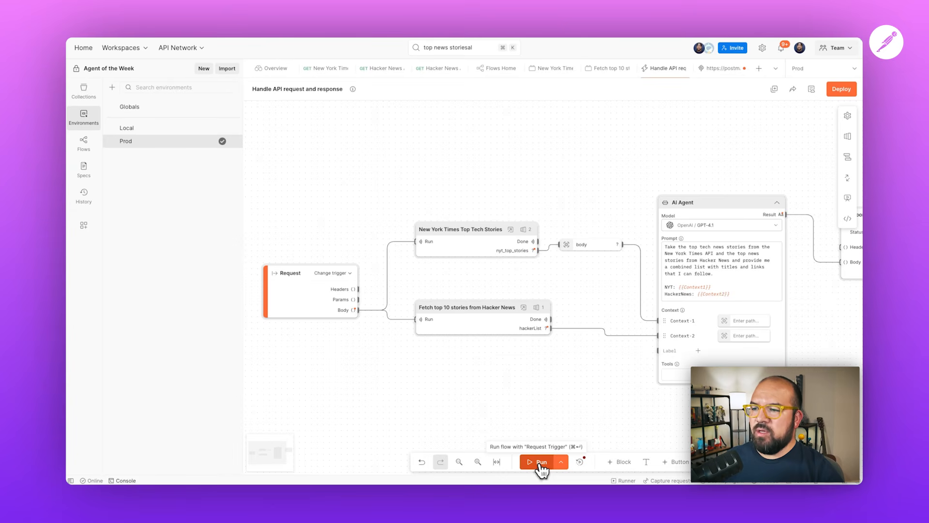
Test-run the whole flow, redeploy it as a new snapshot, and return to the MCP request.
left_click(542, 465)
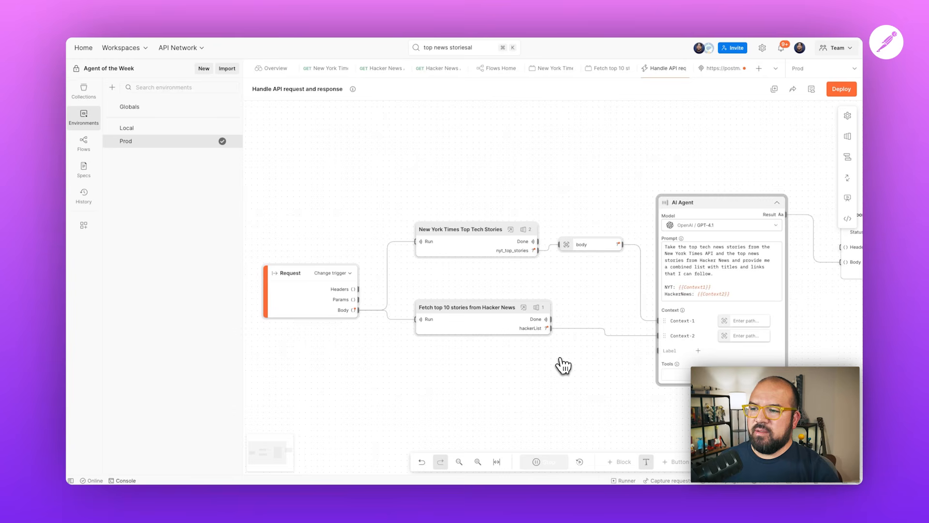
scroll(563, 365, "right", 7)
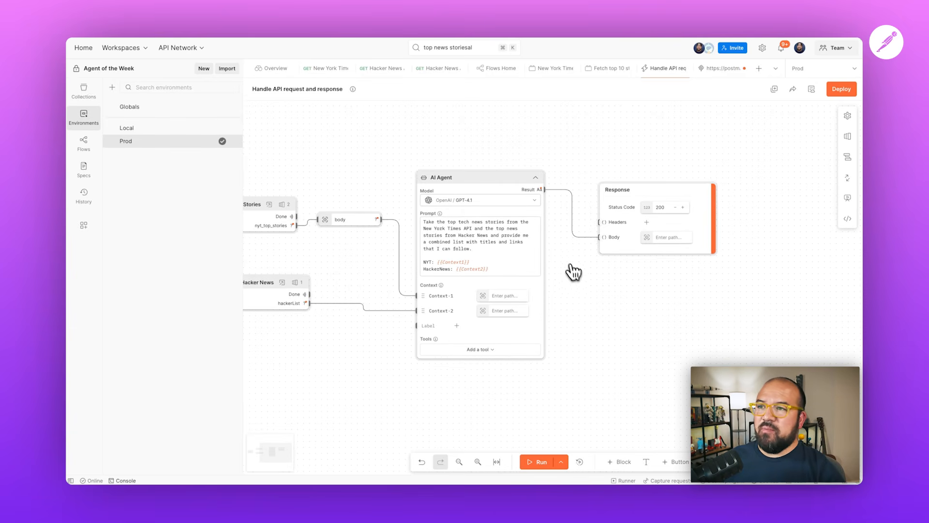
left_click(848, 96)
left_click(732, 330)
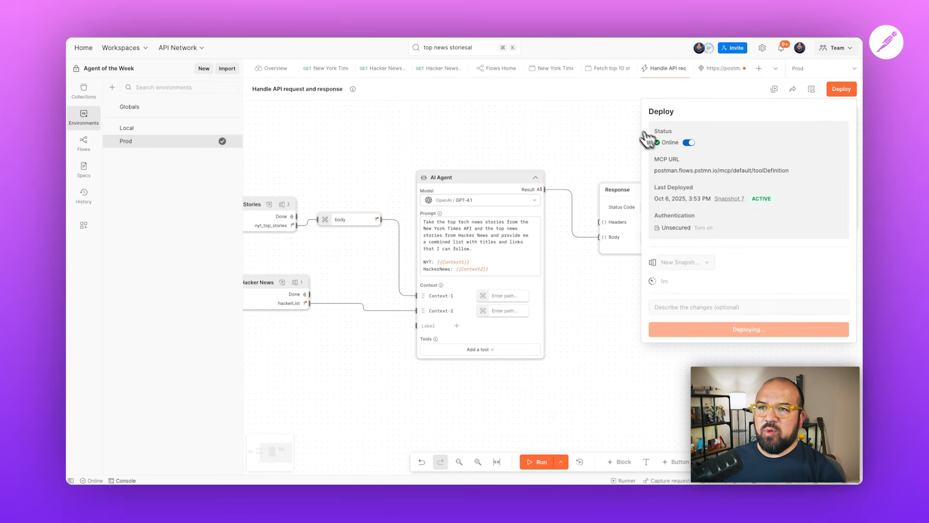
left_click(718, 71)
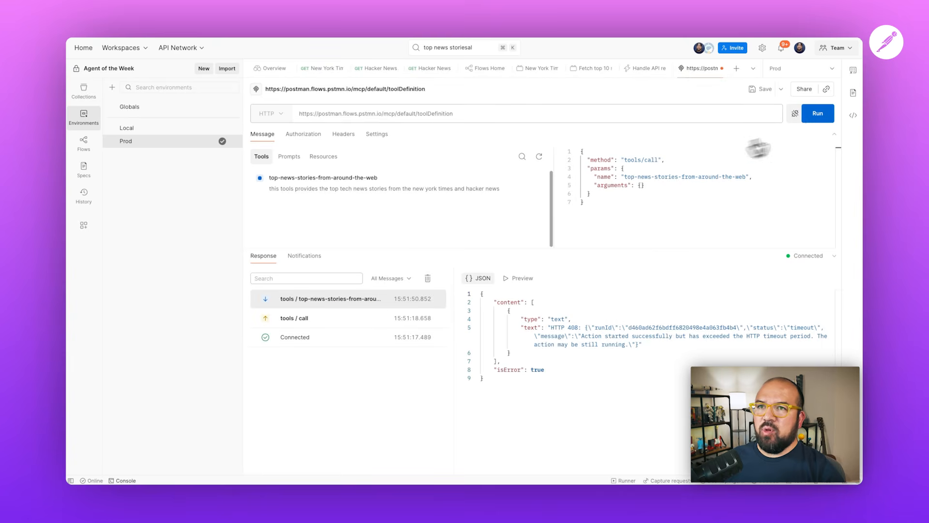
Reconnect and rerun the top news tool, now receiving the combined NYT and Hacker News story list.
left_click(818, 119)
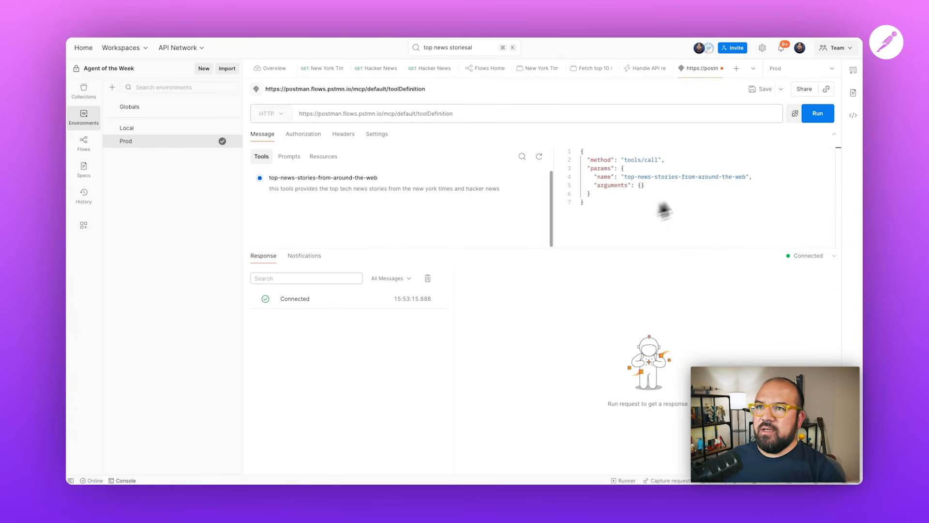
left_click(817, 117)
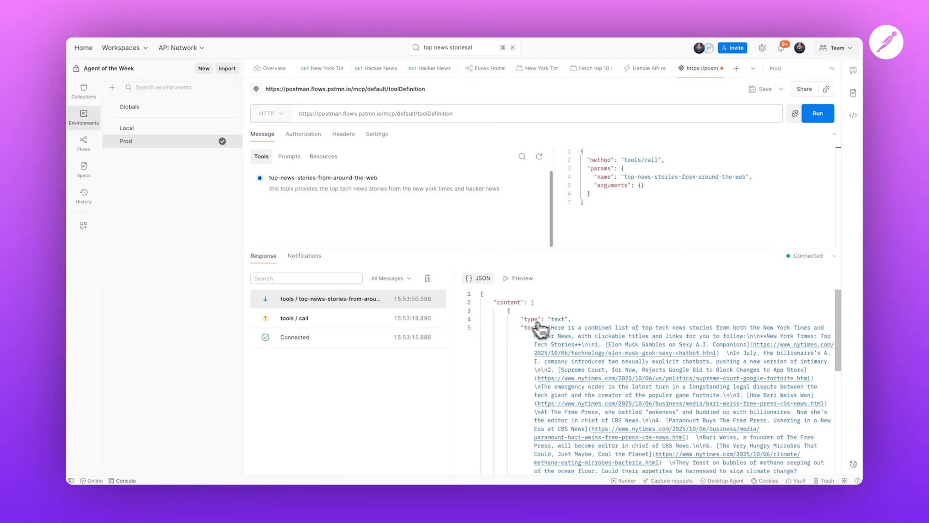
Browse the combined story list in both Preview and raw JSON views.
scroll(554, 336, "down", 1)
scroll(555, 337, "up", 1)
scroll(556, 337, "down", 1)
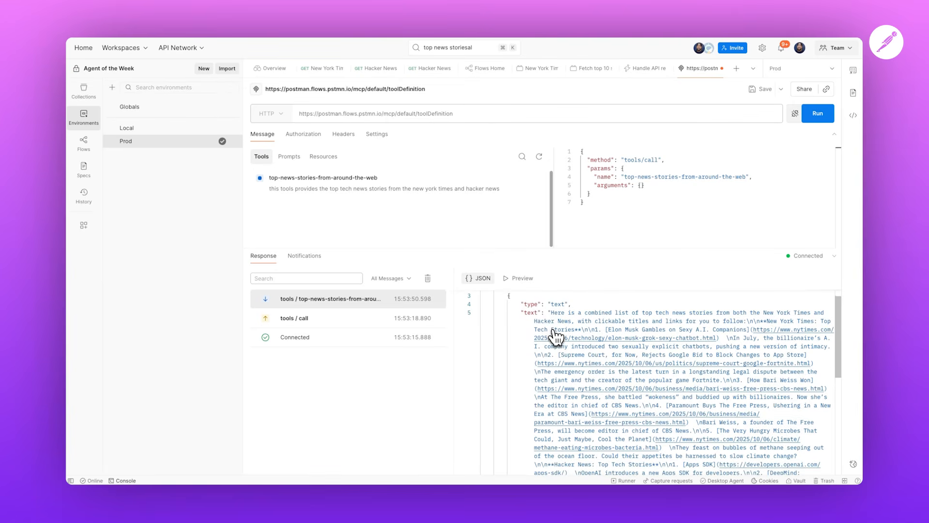
scroll(555, 337, "down", 6)
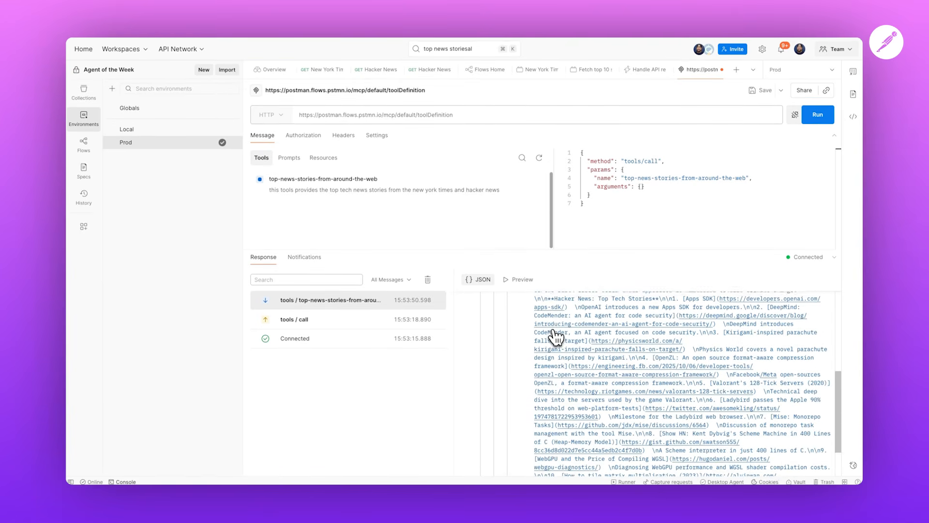
scroll(557, 335, "up", 2)
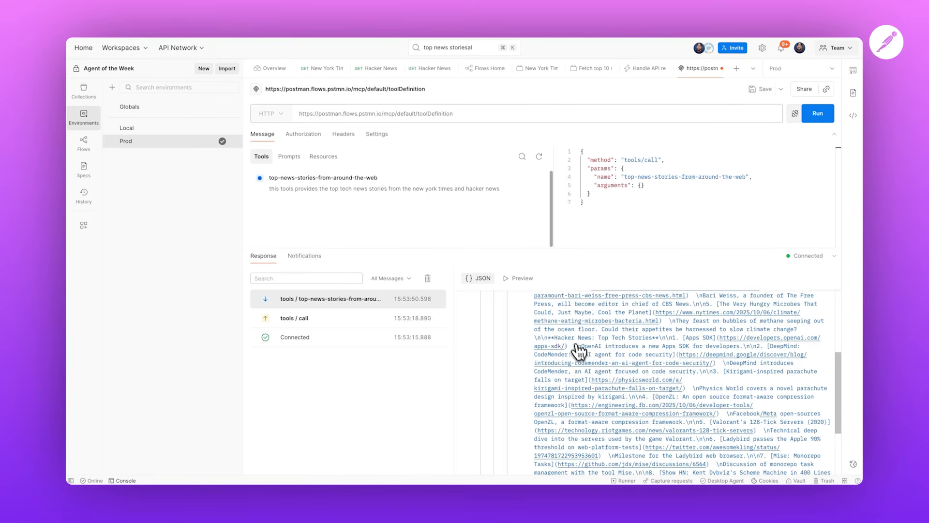
scroll(668, 340, "up", 6)
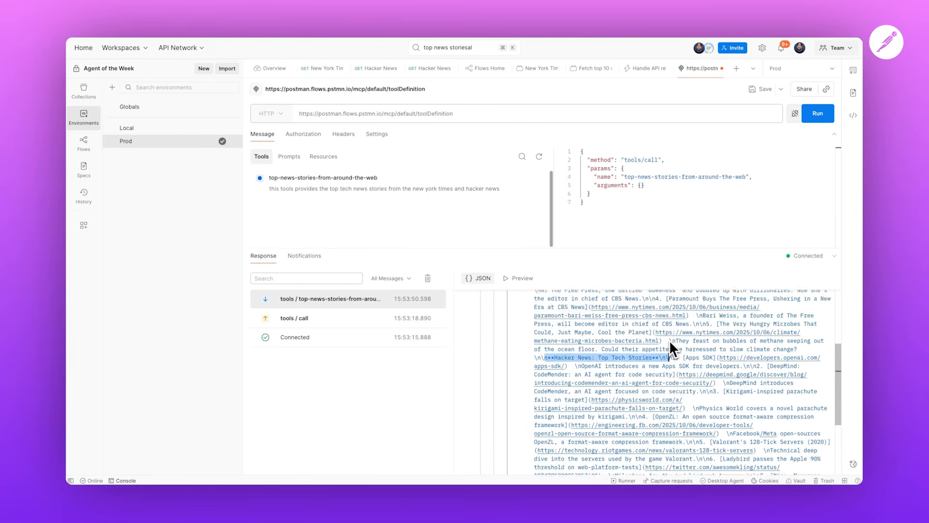
left_click(523, 282)
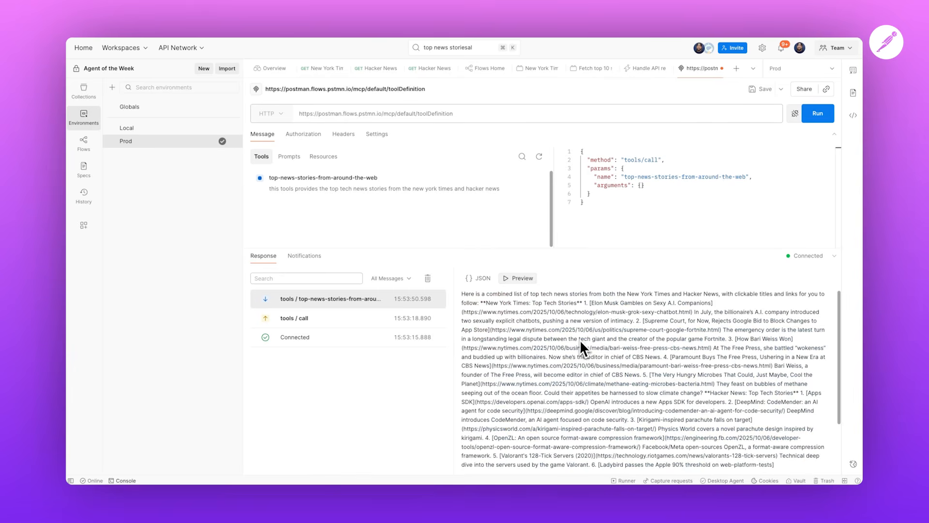
scroll(587, 304, "down", 3)
scroll(550, 367, "up", 3)
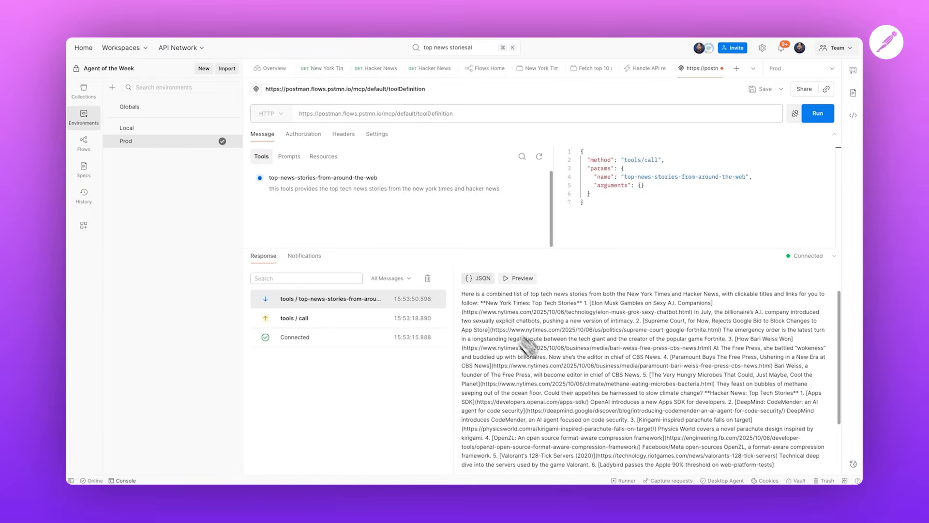
left_click(480, 279)
scroll(544, 383, "down", 10)
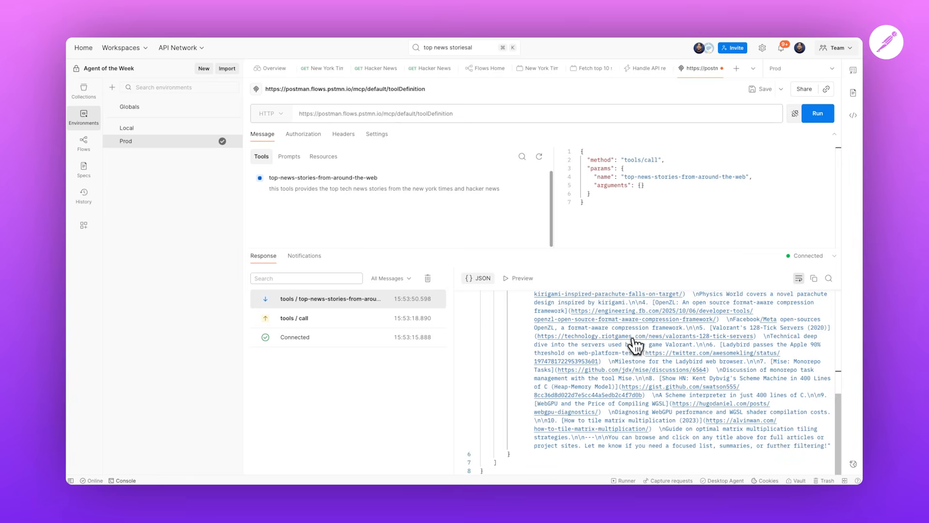
scroll(620, 353, "up", 5)
scroll(605, 344, "up", 5)
scroll(591, 355, "up", 1)
scroll(651, 373, "down", 10)
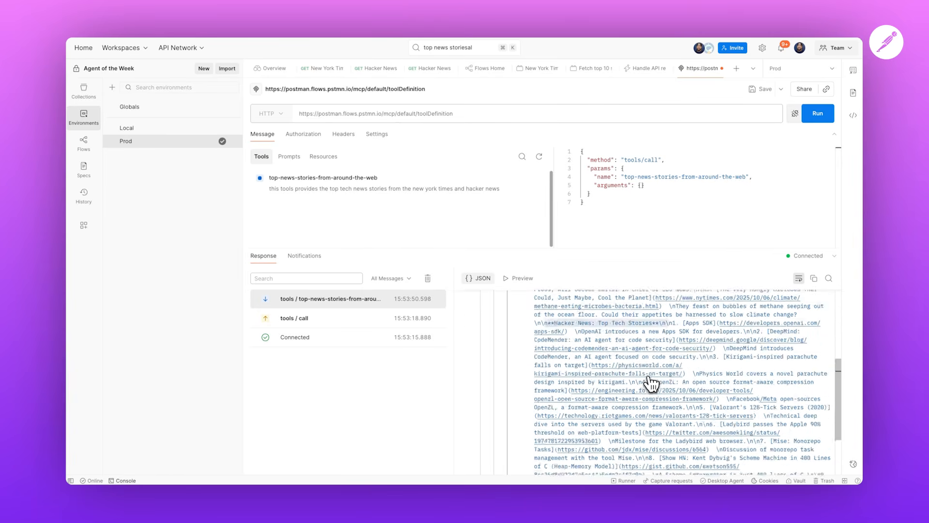
scroll(581, 339, "up", 2)
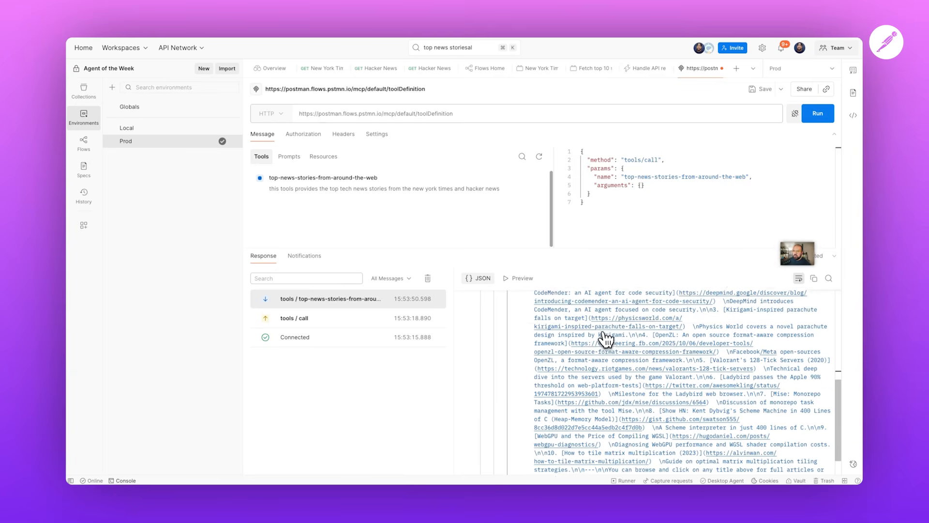
scroll(654, 352, "down", 2)
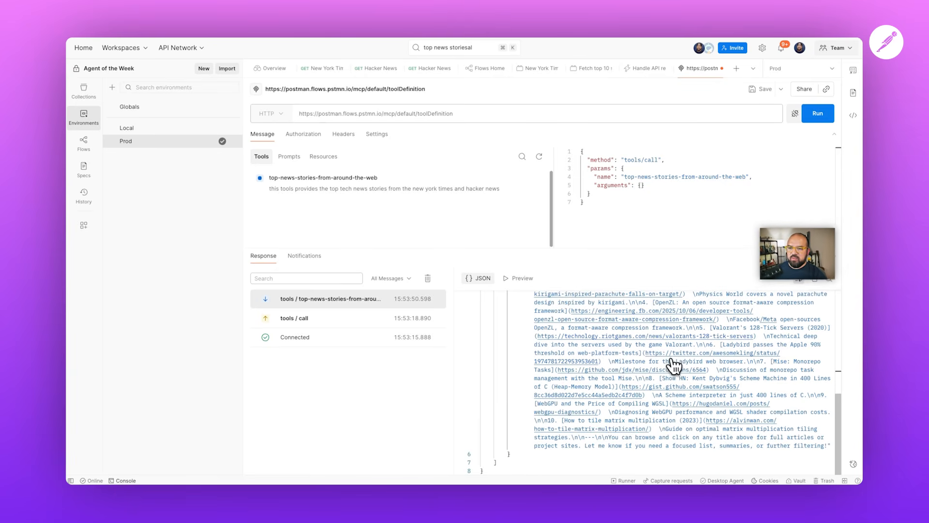
scroll(641, 348, "up", 1)
Open the Valorant's 128-Tick Servers link and view the Riot Games article in the browser.
left_click(602, 363, "super")
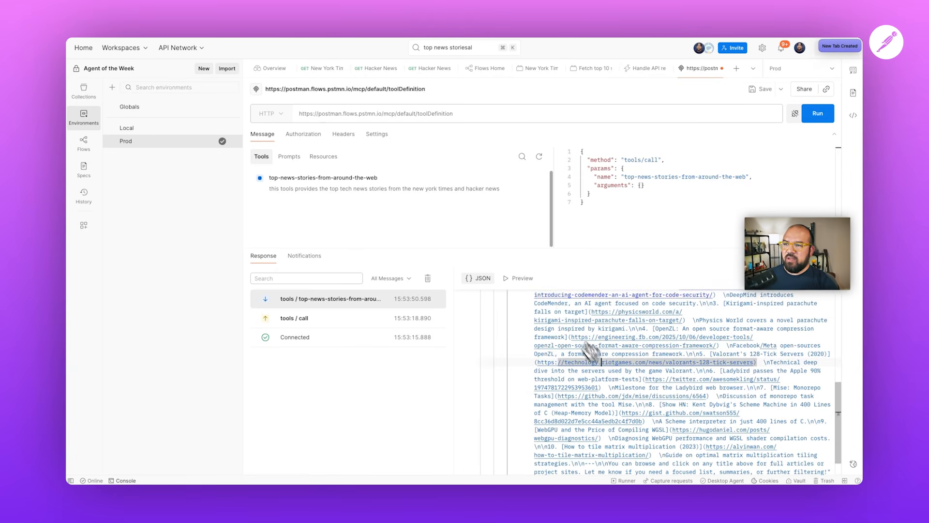
key("super+s")
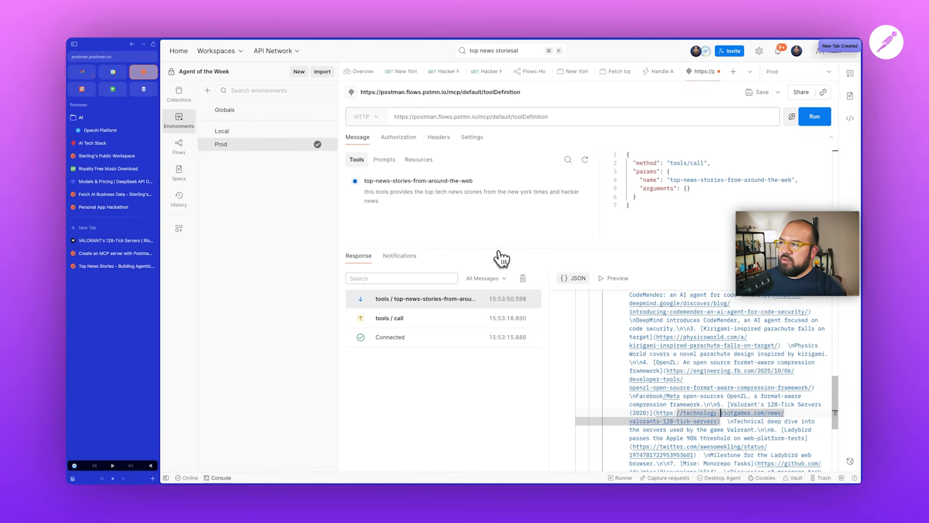
left_click(141, 242)
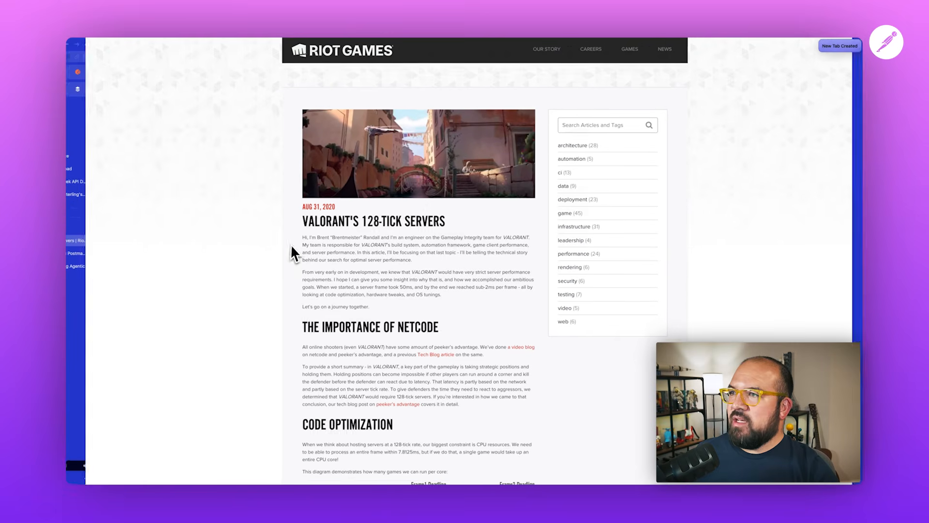